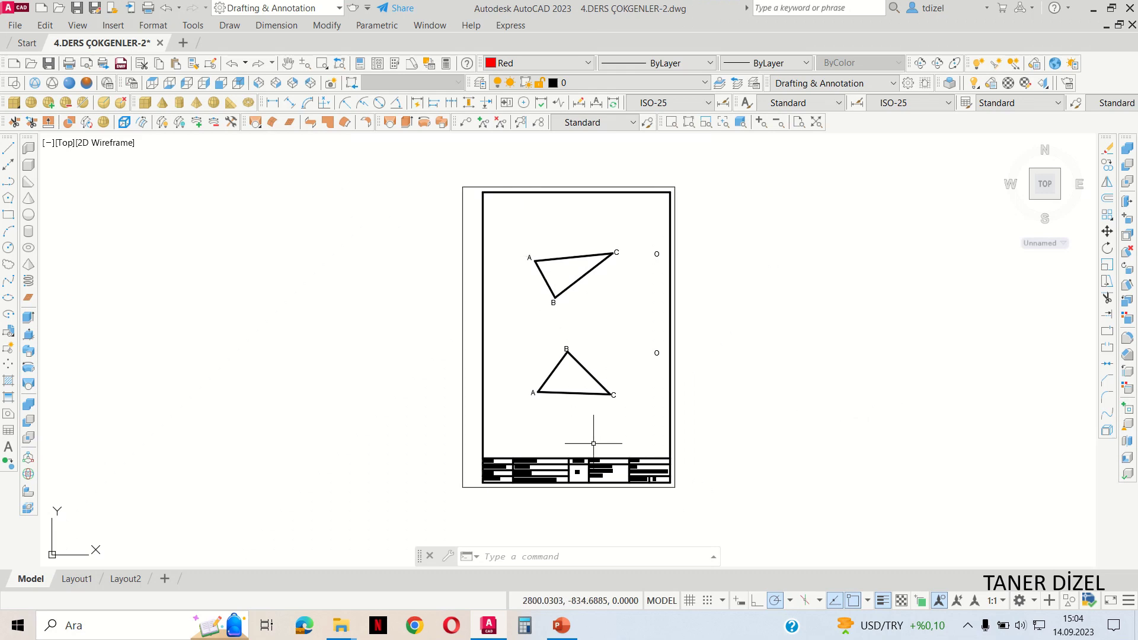
Zoom and pan the sheet so the upper triangle sits in the middle of the view
scroll(594, 443, "up", 5)
scroll(600, 468, "up", 2)
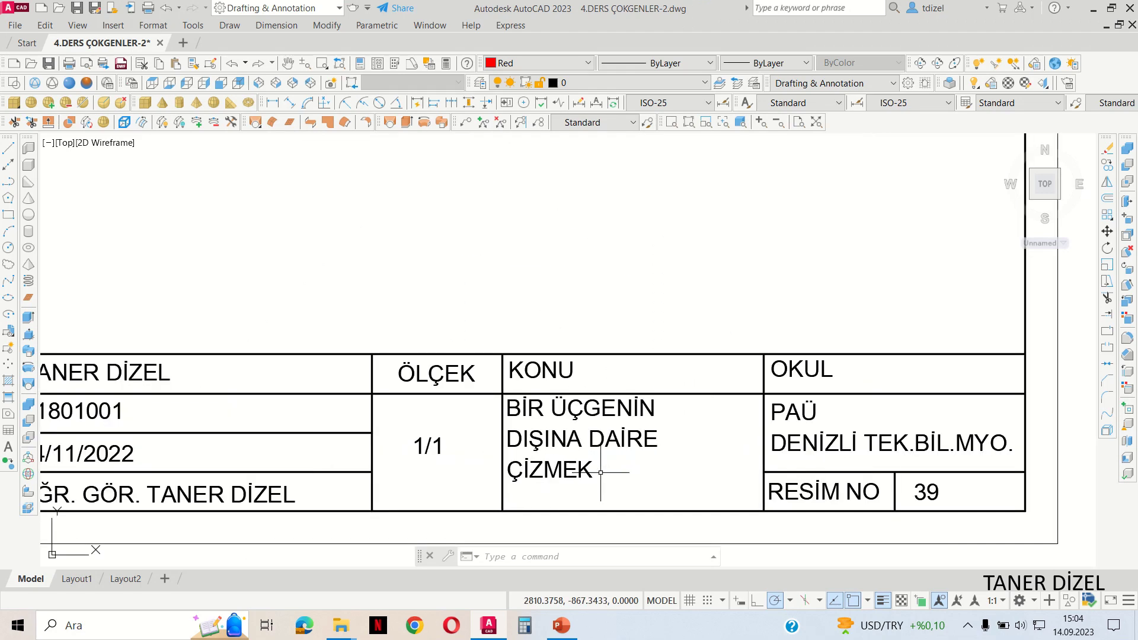
scroll(600, 473, "up", 1)
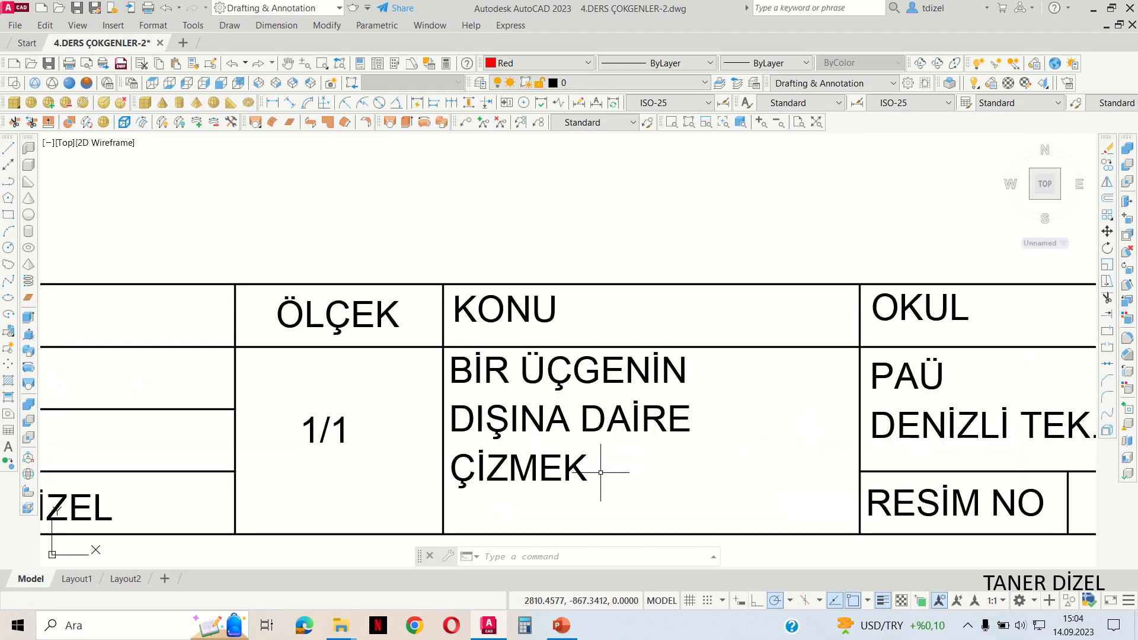
scroll(600, 473, "down", 3)
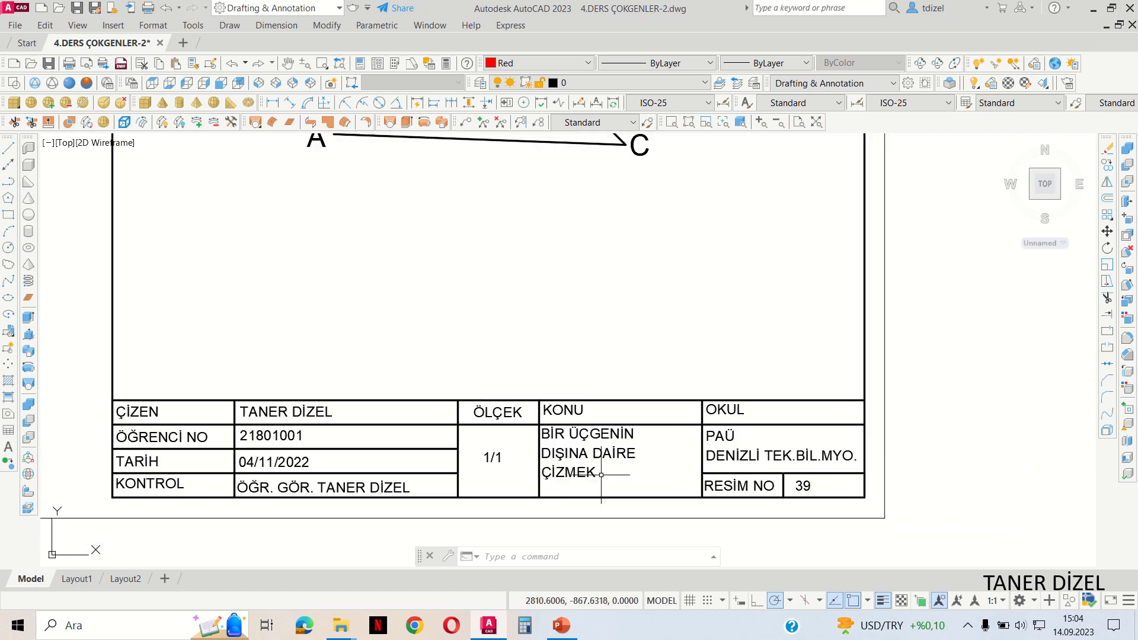
scroll(599, 465, "down", 3)
scroll(598, 288, "up", 2)
middle_click_drag(600, 296, 601, 309)
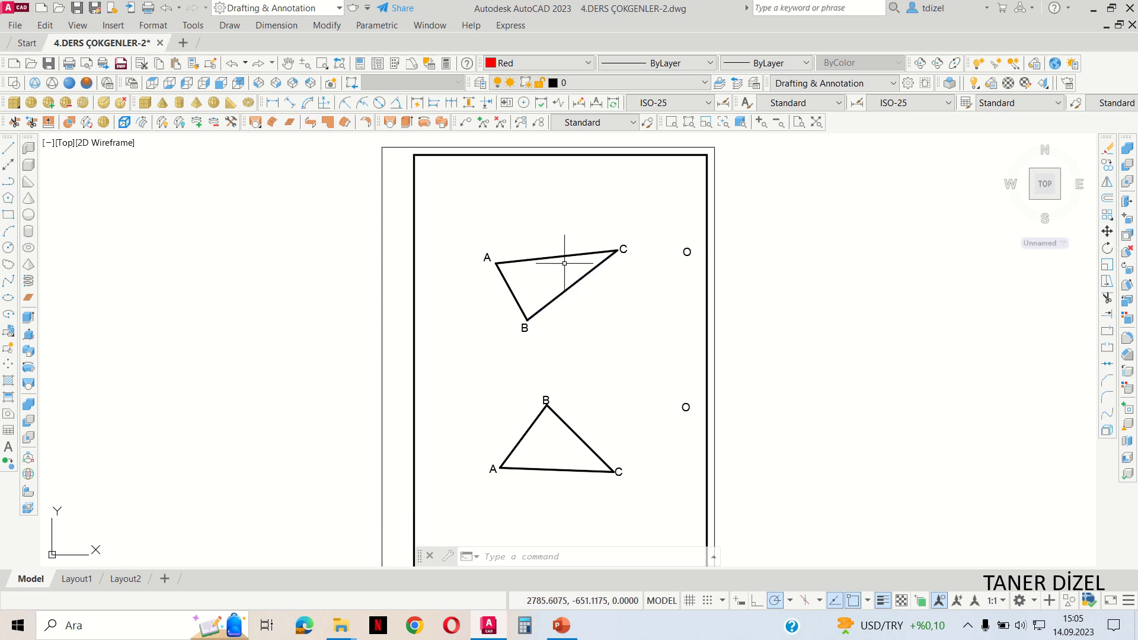
scroll(566, 249, "up", 2)
scroll(565, 247, "up", 2)
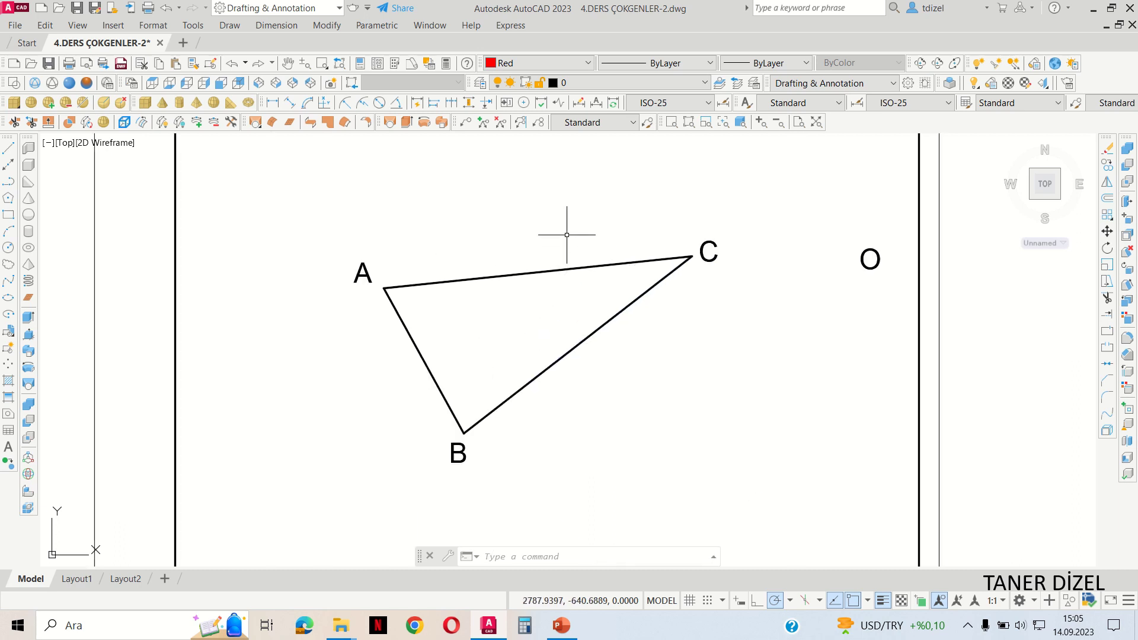
middle_click_drag(569, 233, 604, 243)
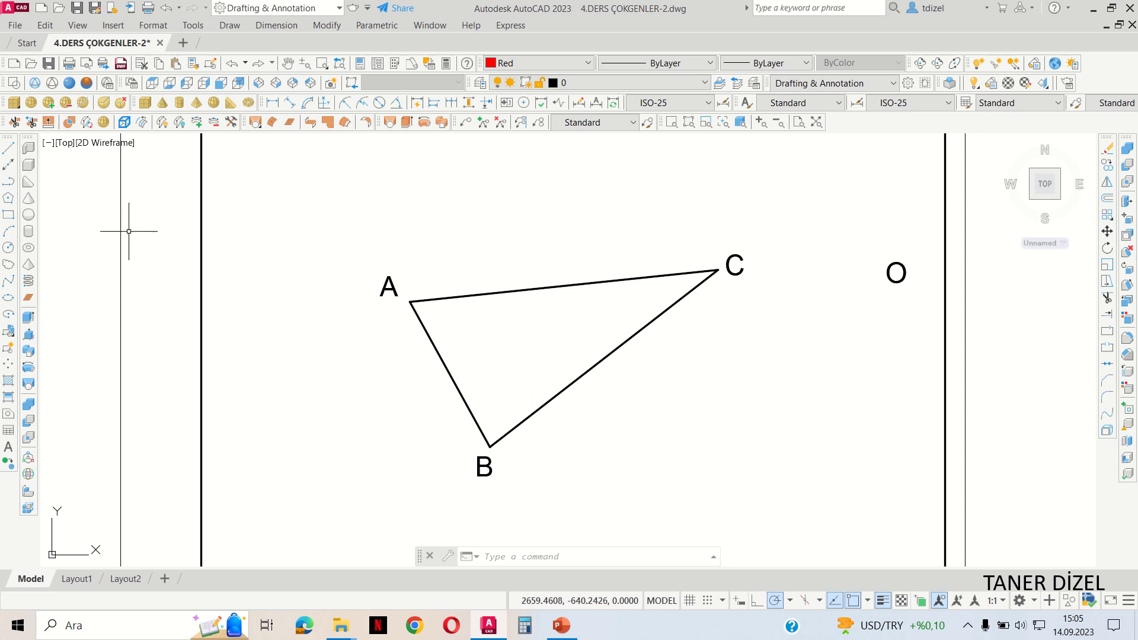
Draw a red centre-start arc about vertex A, from below-left of A across side AB
left_click(9, 232)
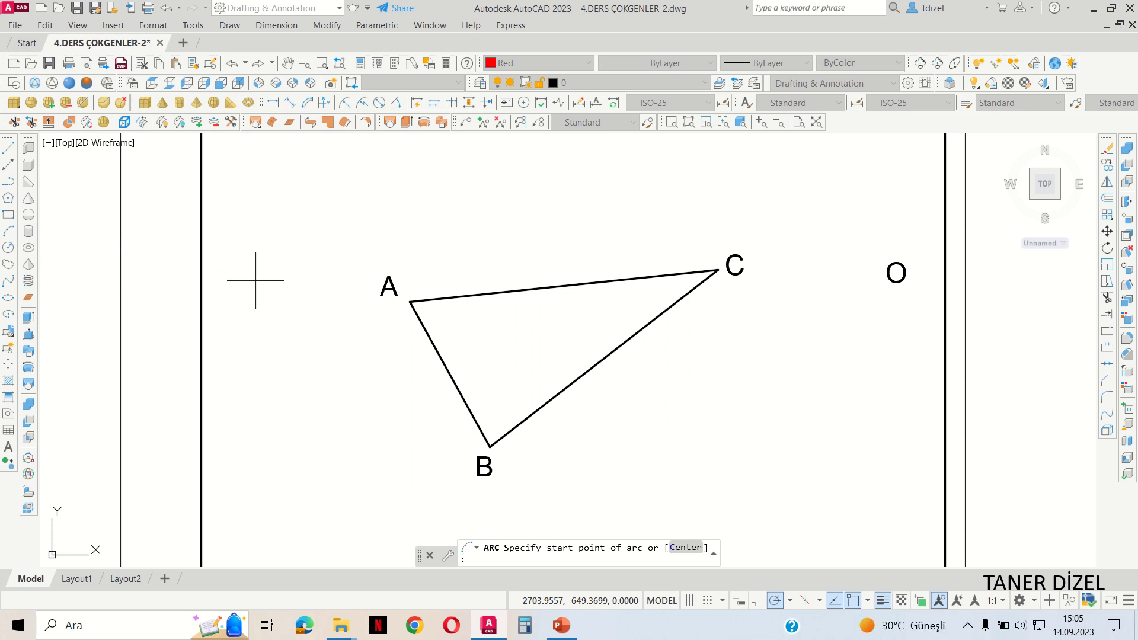
type("C")
key("Return")
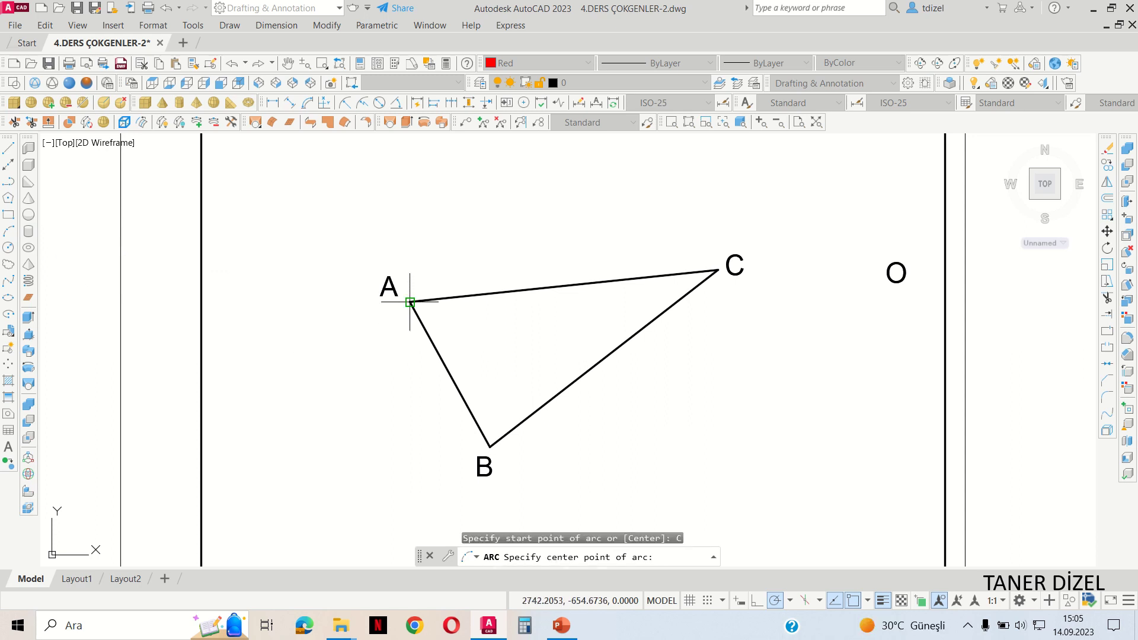
left_click(409, 302)
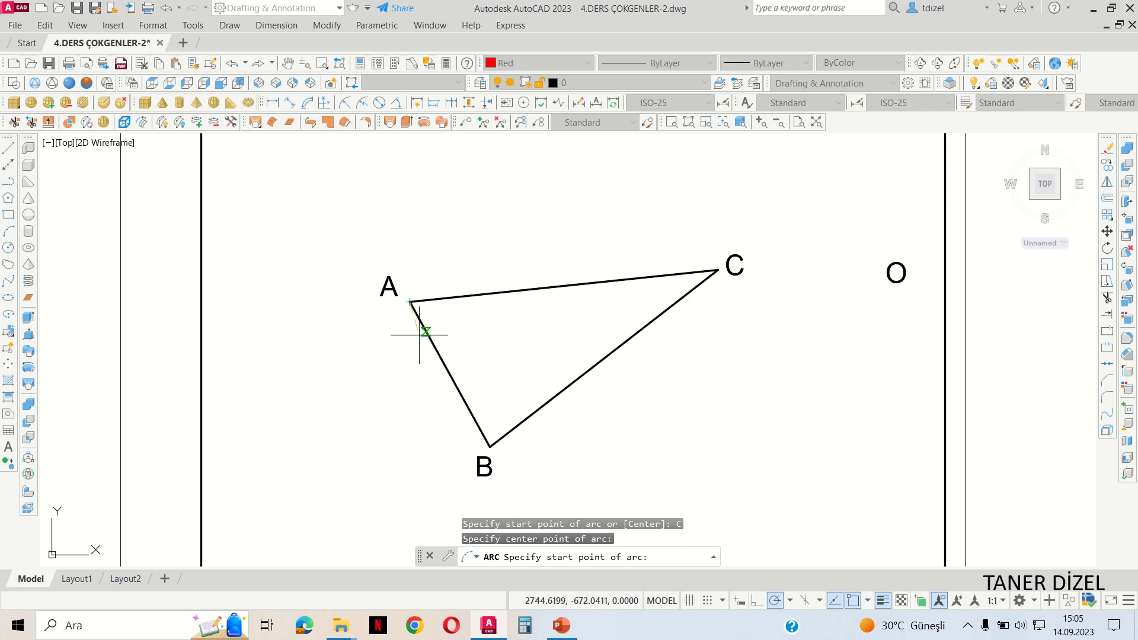
left_click(357, 418)
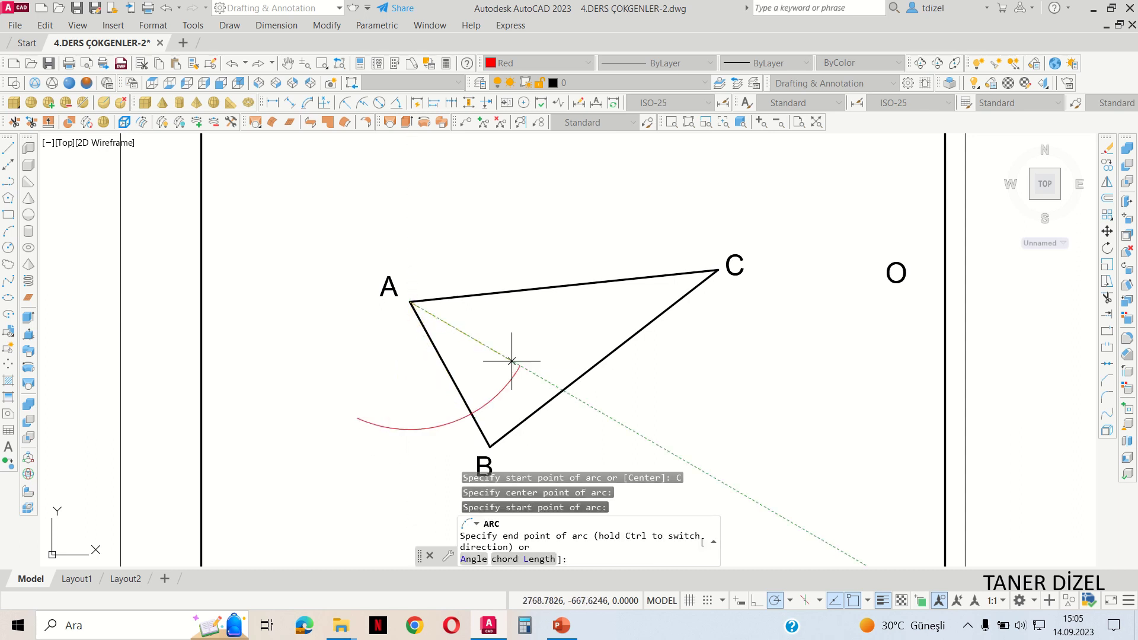
left_click(524, 321)
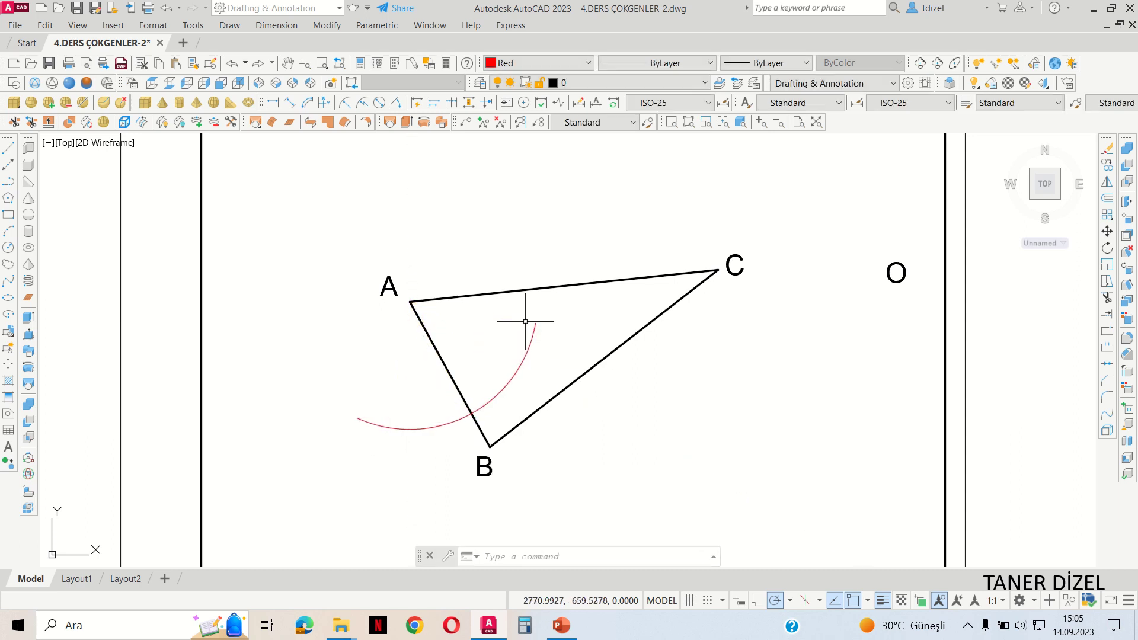
left_click(525, 357)
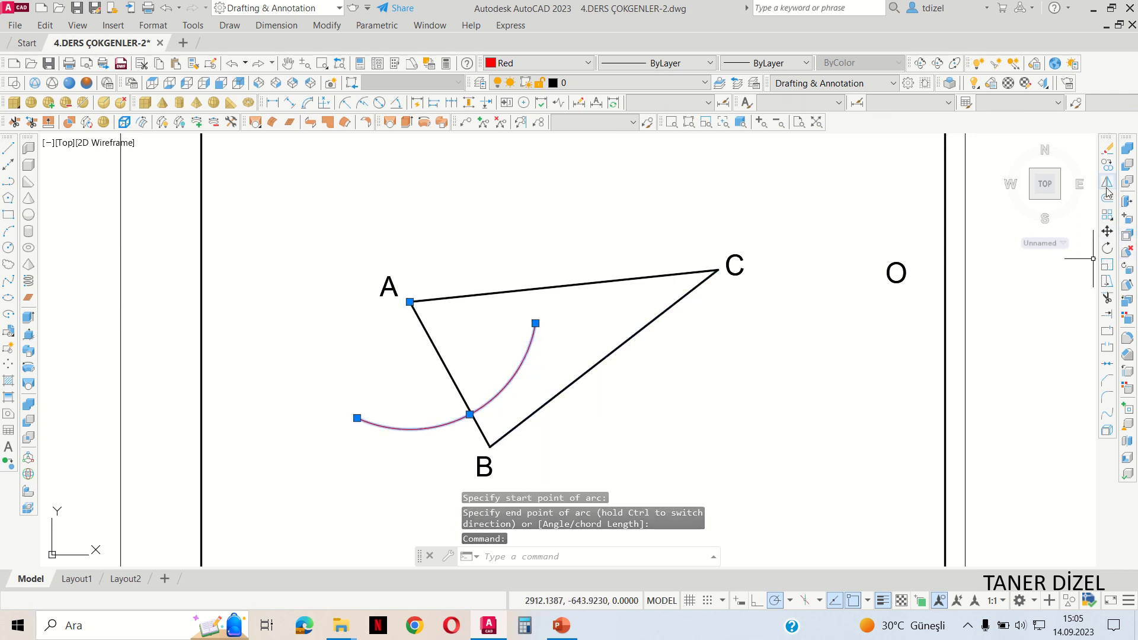
Copy the red arc from base point A to vertex B
left_click(1107, 165)
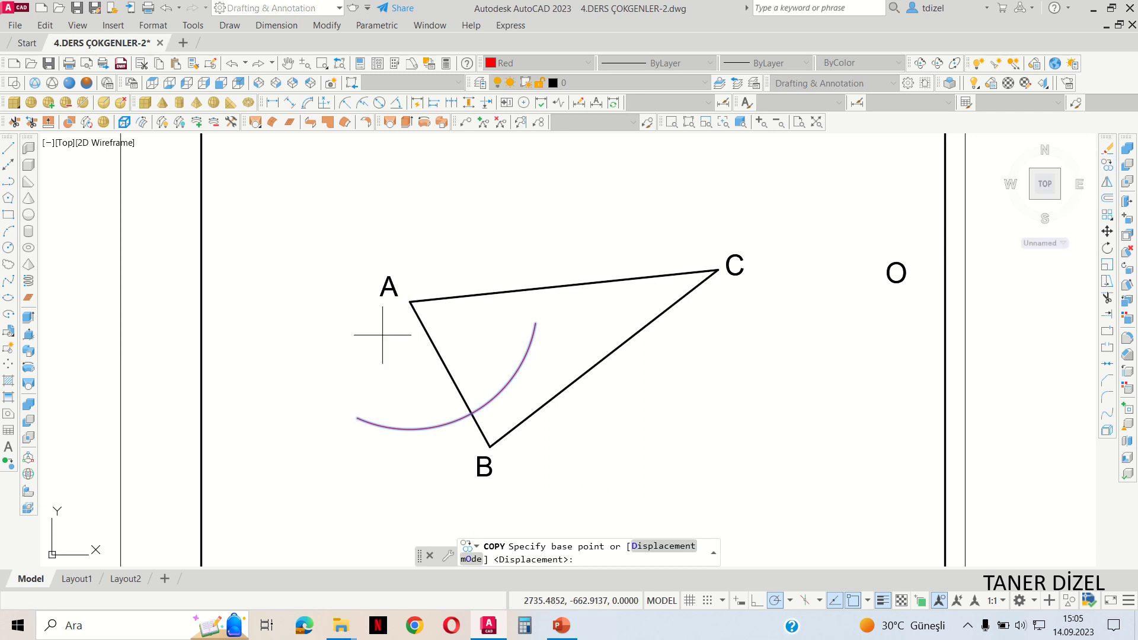
left_click(410, 301)
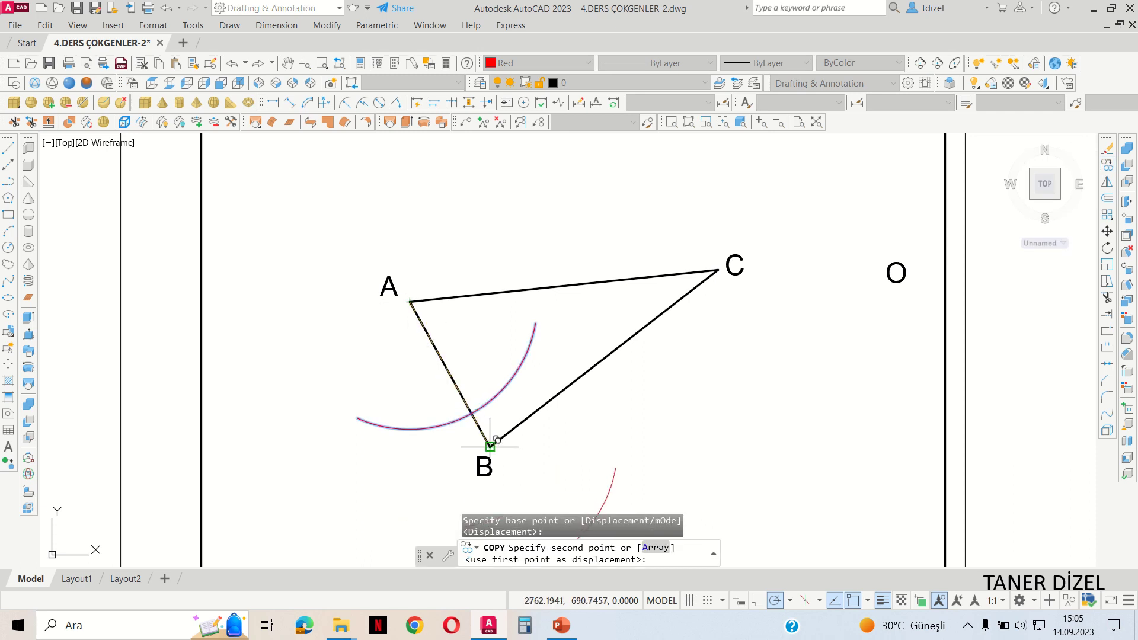
left_click(489, 446)
key("Return")
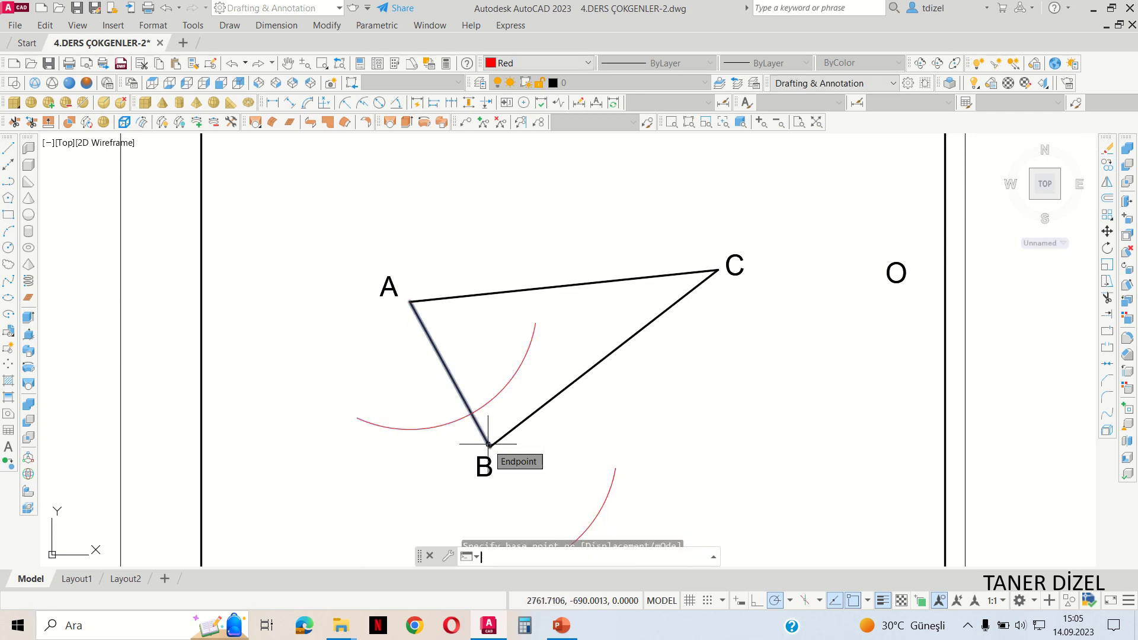
Rotate the copied red arc 180° about vertex B so it crosses the first arc
middle_click_drag(604, 503, 597, 393)
left_click(592, 384)
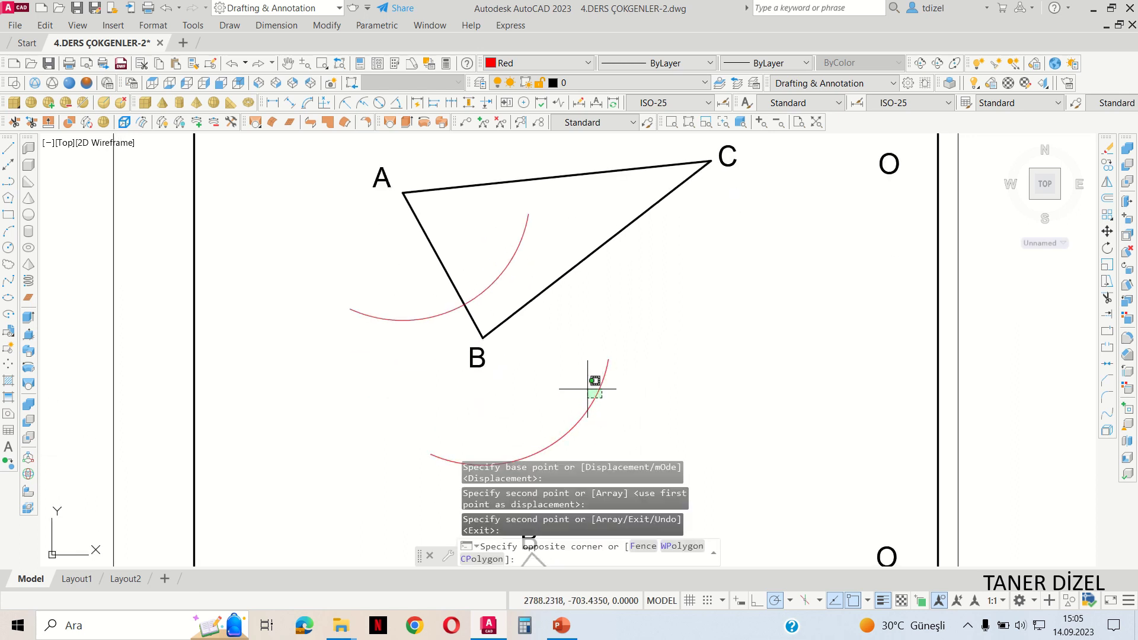
left_click(652, 375)
left_click(1108, 248)
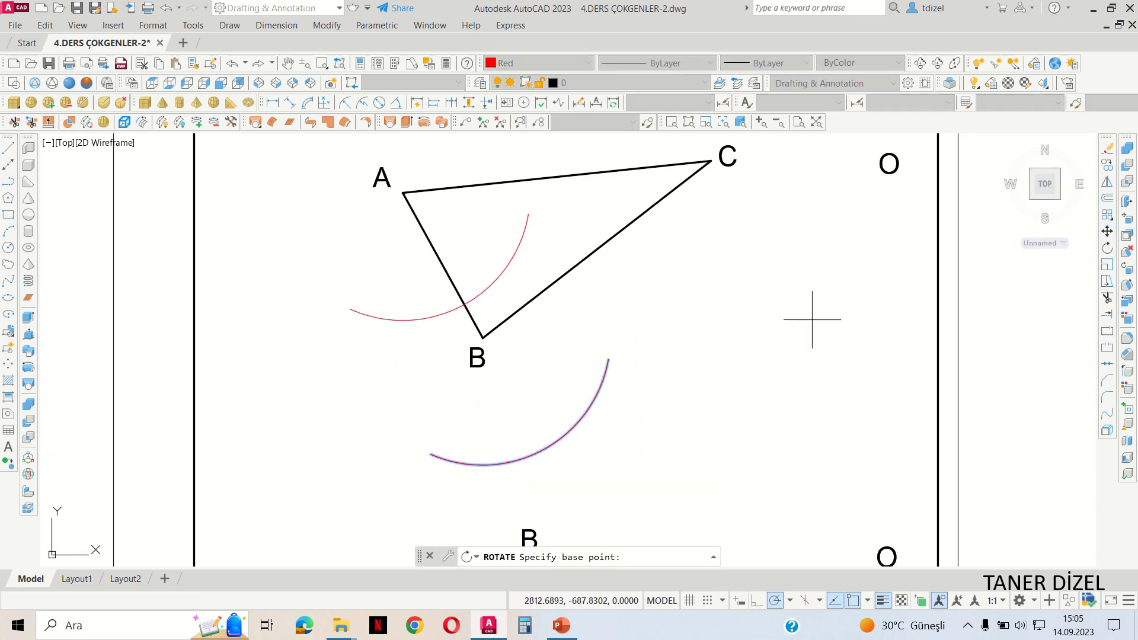
left_click(483, 338)
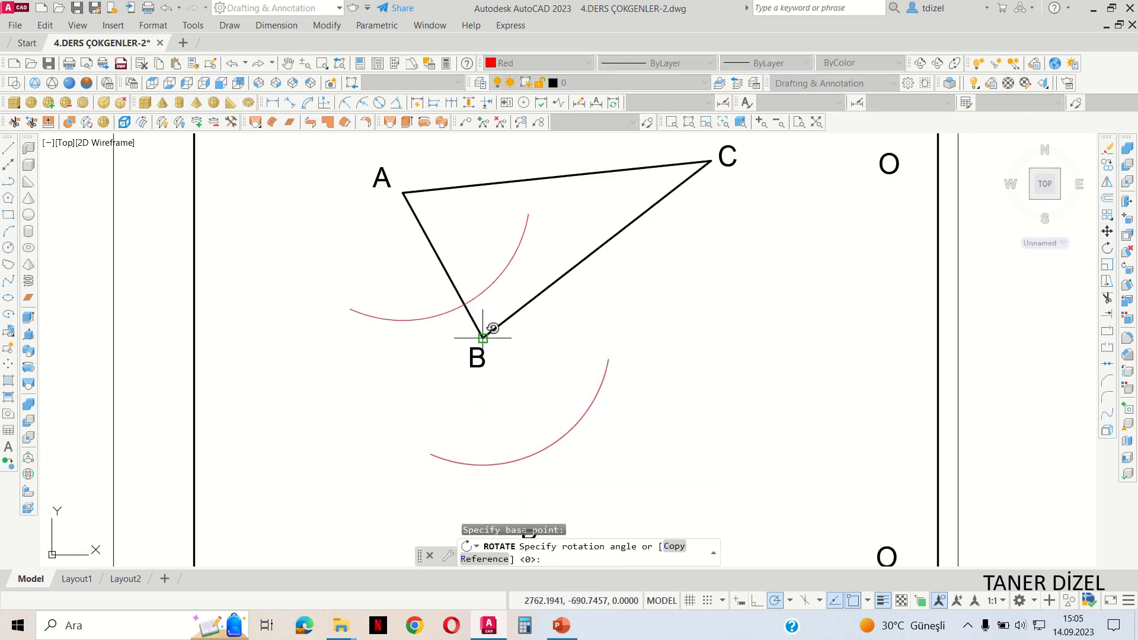
type("180")
key("Return")
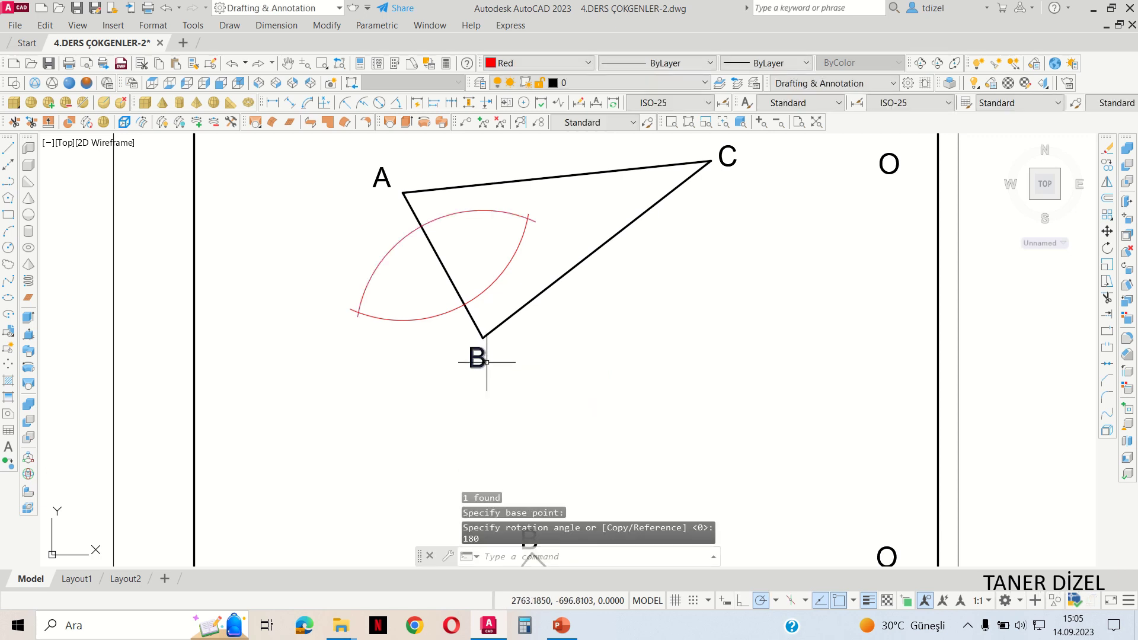
middle_click_drag(533, 348, 500, 429)
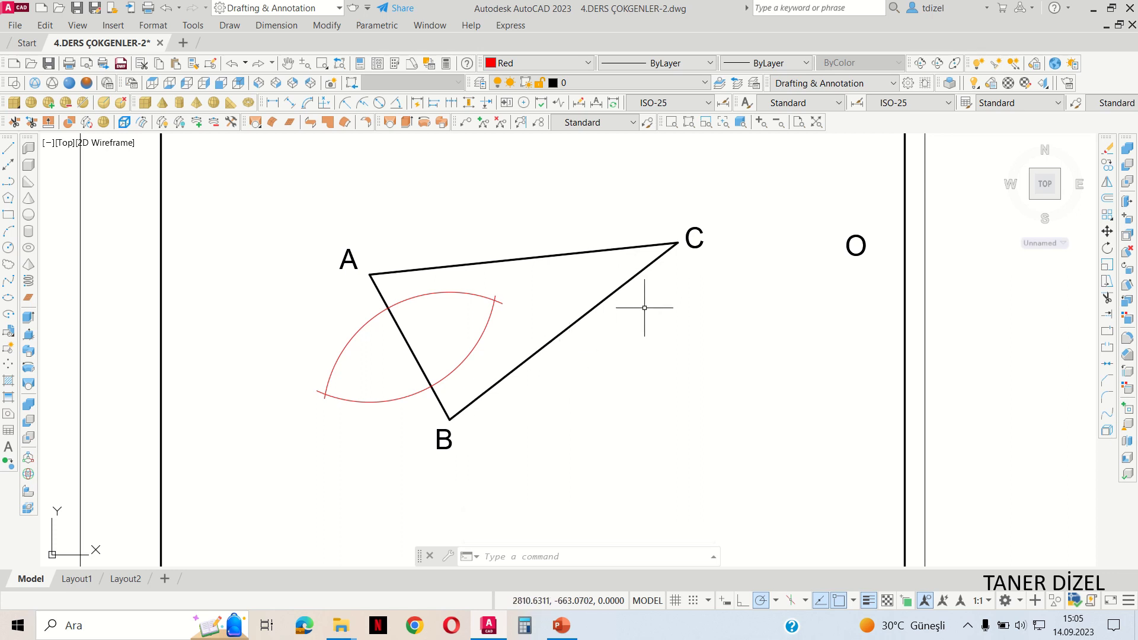
Make Blue the current drawing colour
scroll(390, 249, "up", 2)
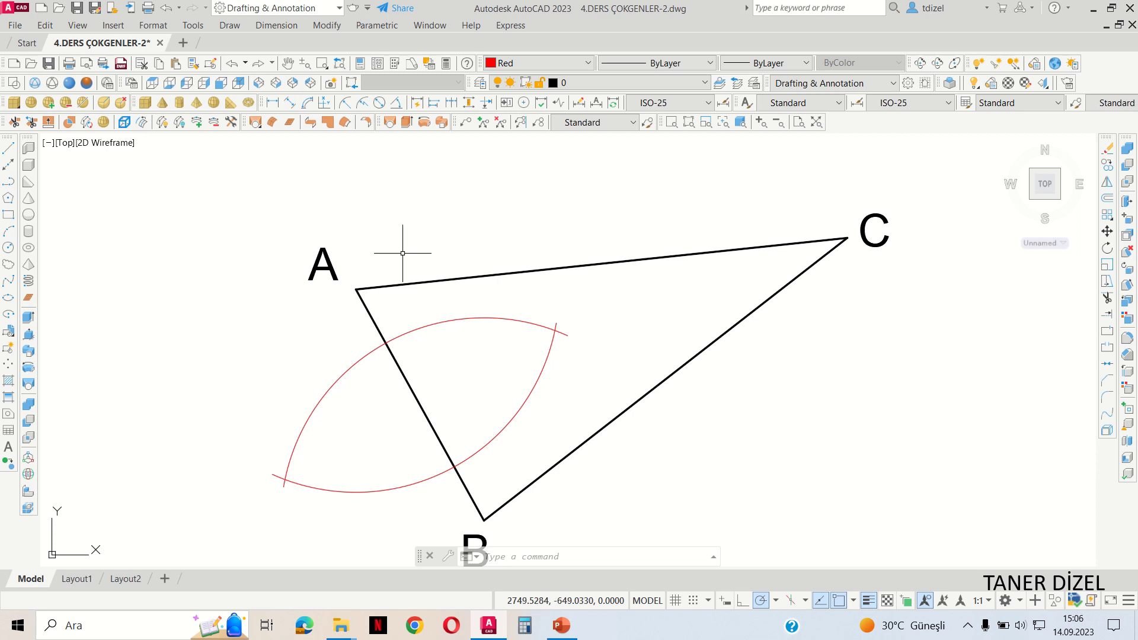
left_click(546, 62)
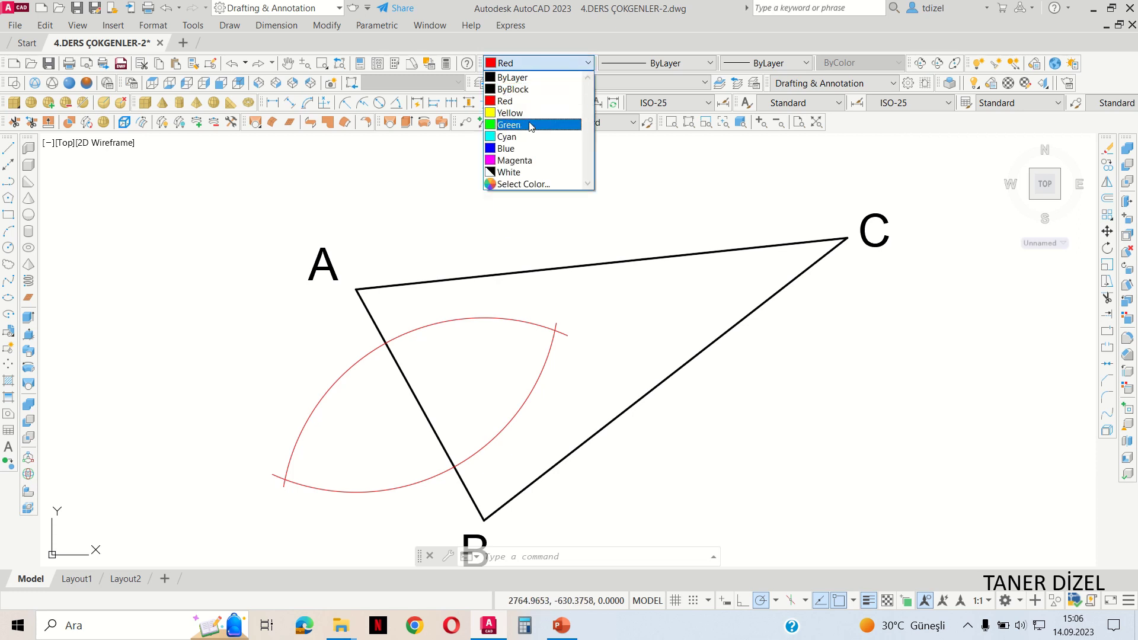
left_click(524, 149)
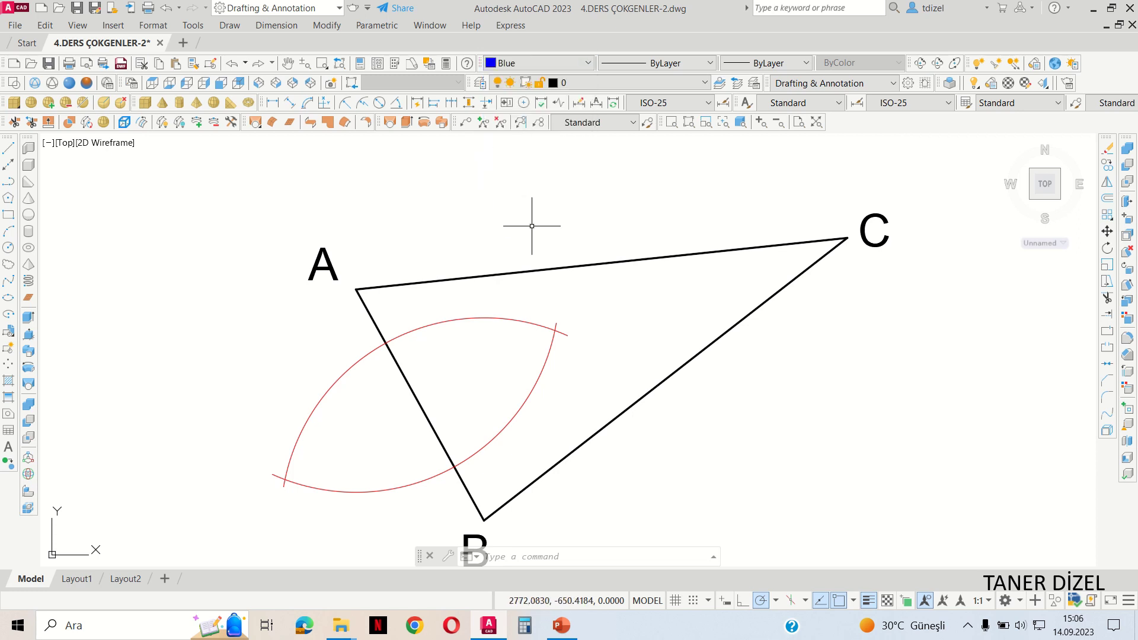
scroll(560, 285, "down", 2)
middle_click_drag(579, 300, 494, 311)
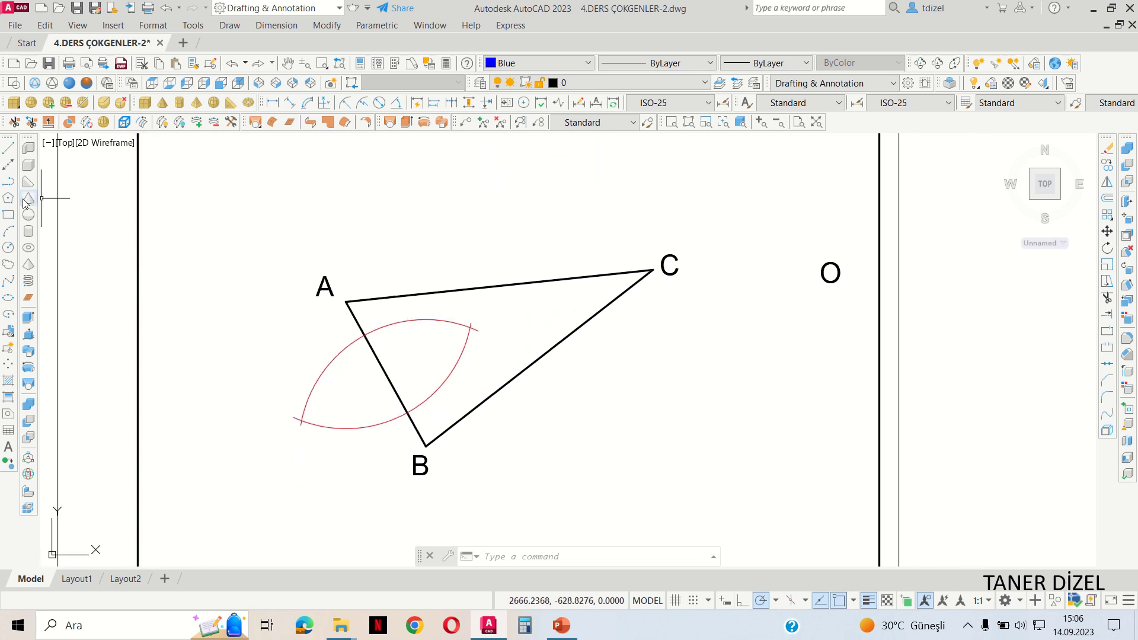
Draw a blue centre-start arc about vertex B, sweeping from below-right of B across side BC
left_click(12, 238)
type("c")
key("Return")
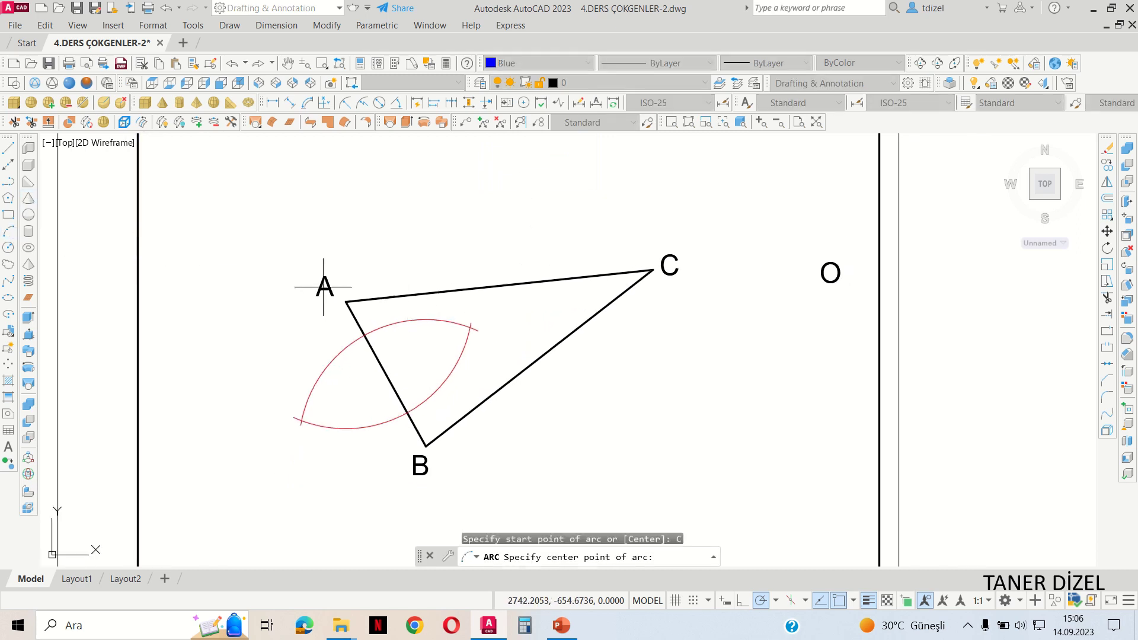
left_click(426, 446)
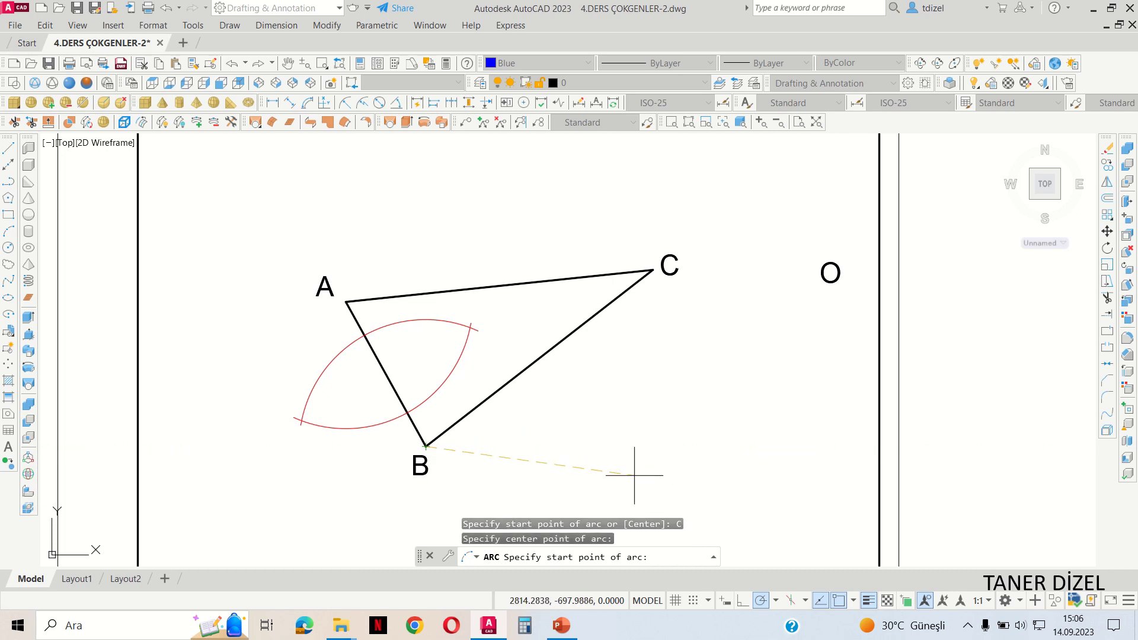
left_click(631, 471)
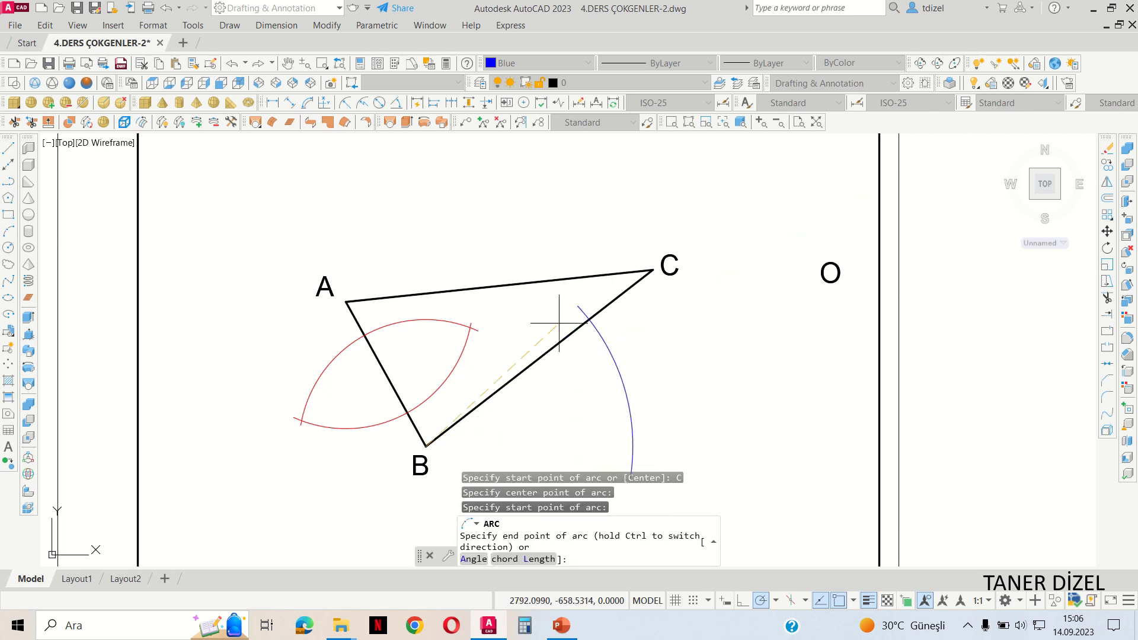
left_click(448, 254)
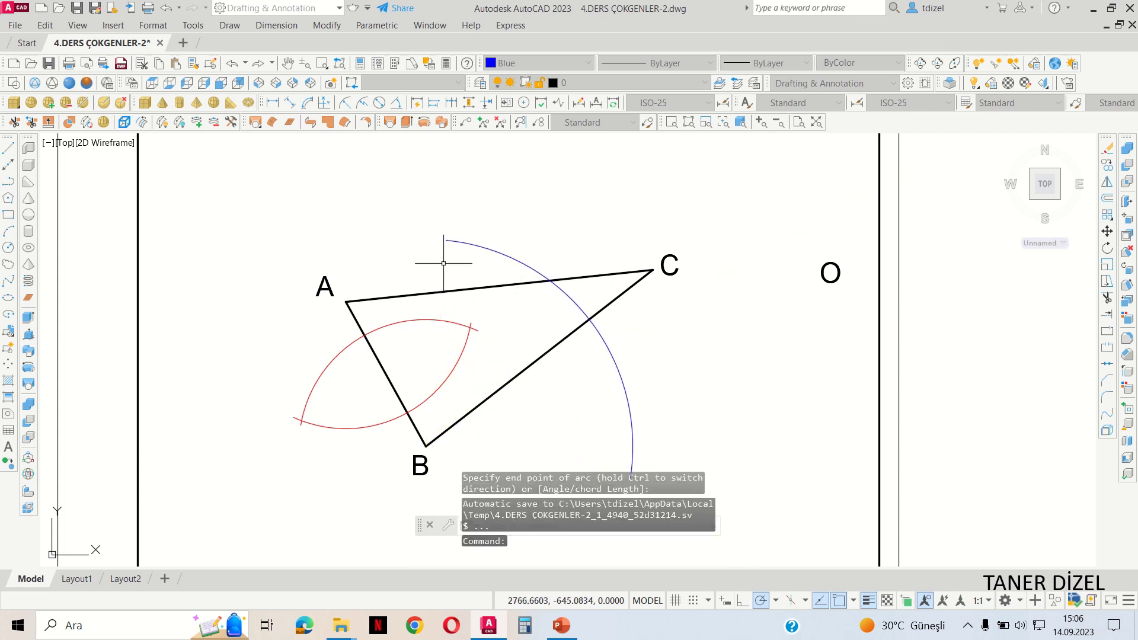
middle_click_drag(636, 362, 617, 323)
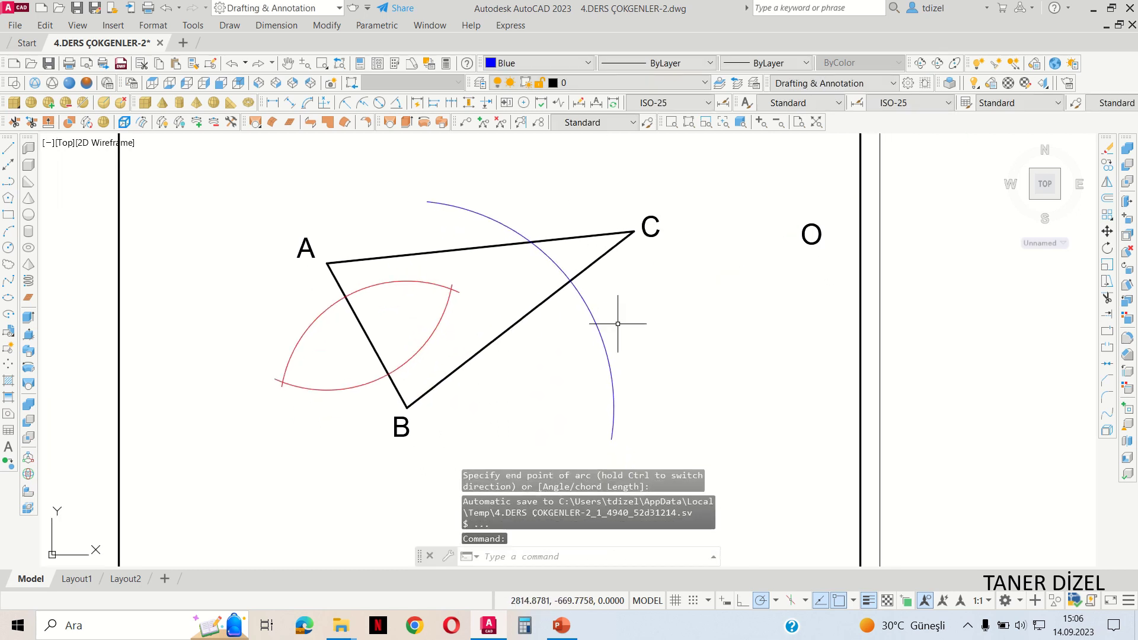
left_click(602, 334)
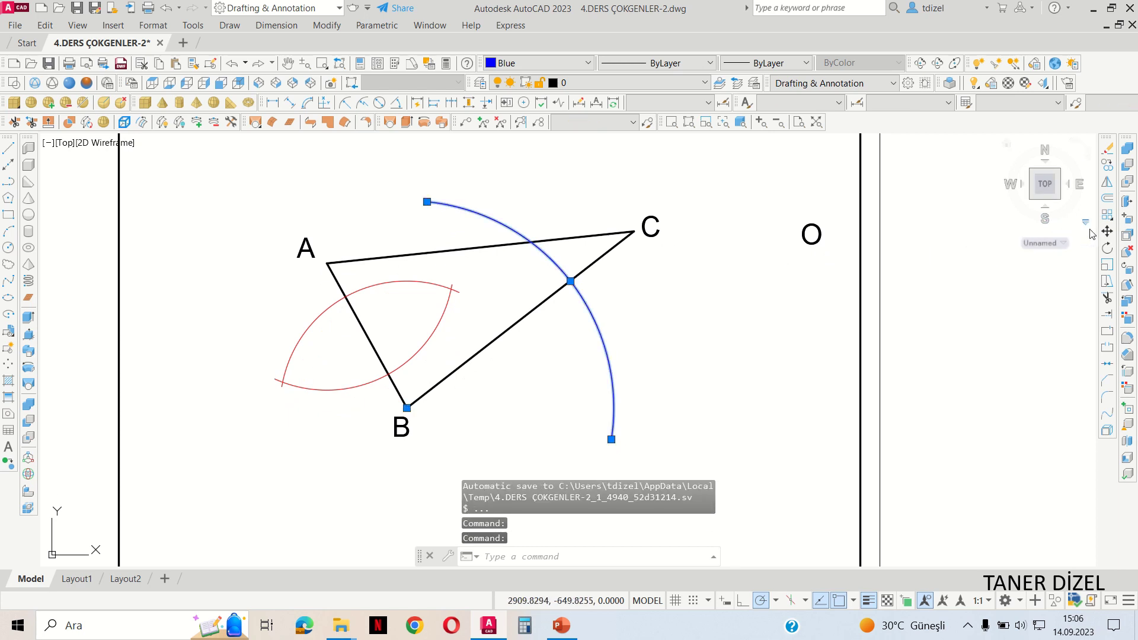
left_click(1107, 164)
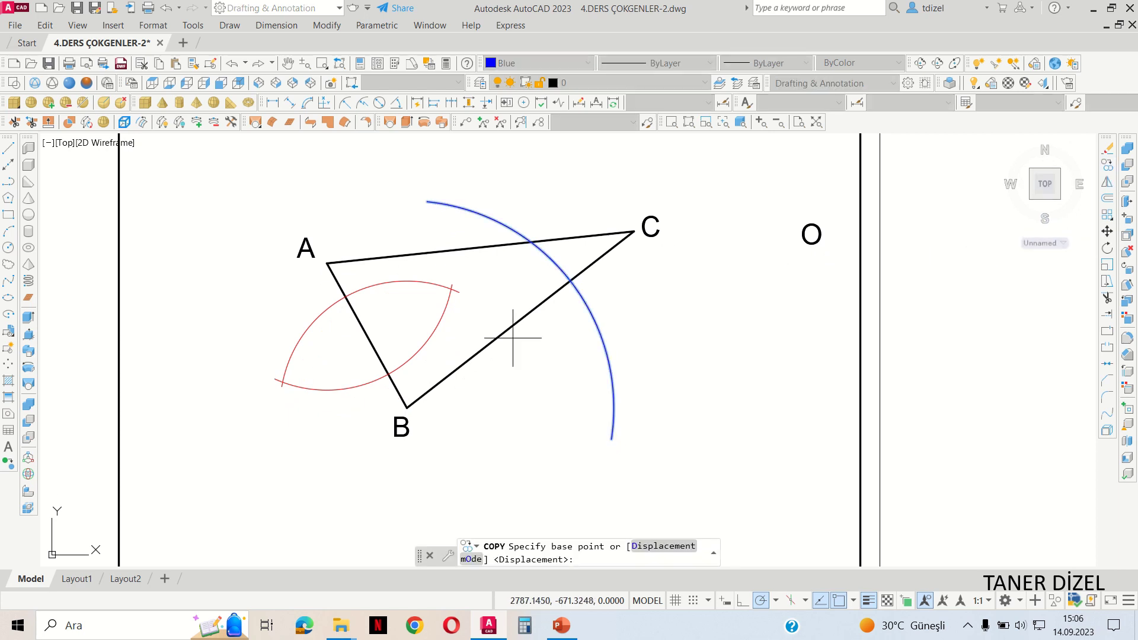
Copy the blue arc from vertex B to vertex C
left_click(406, 408)
left_click(634, 231)
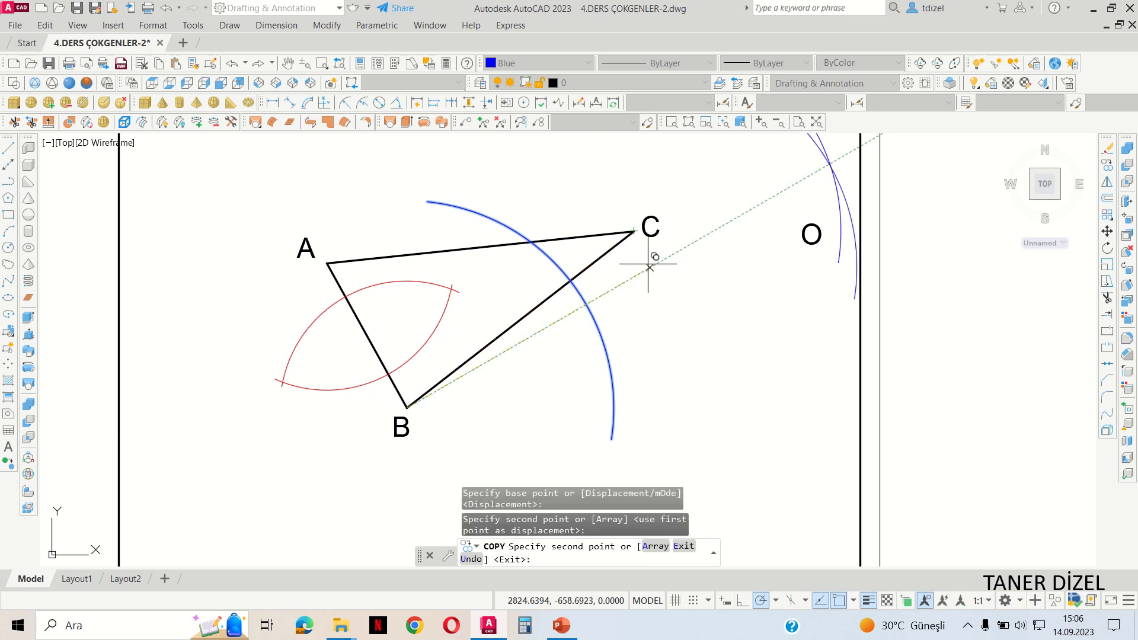
middle_click_drag(668, 307, 668, 371)
key("Return")
Rotate the copied blue arc 180° about C, then make Magenta the current colour
left_click(823, 205)
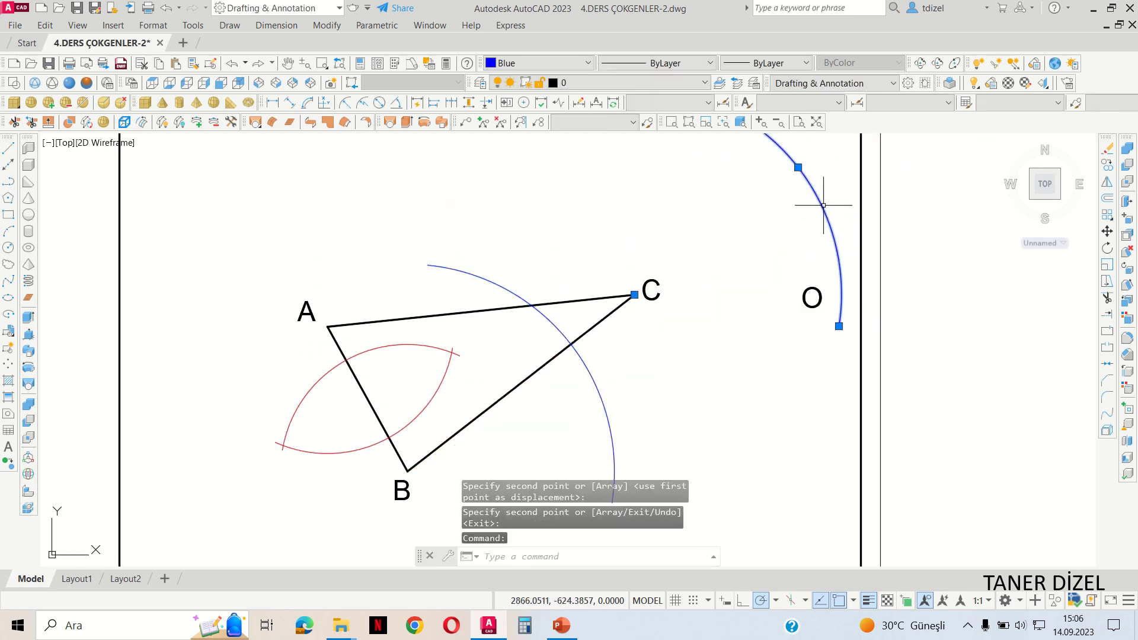
left_click(1109, 247)
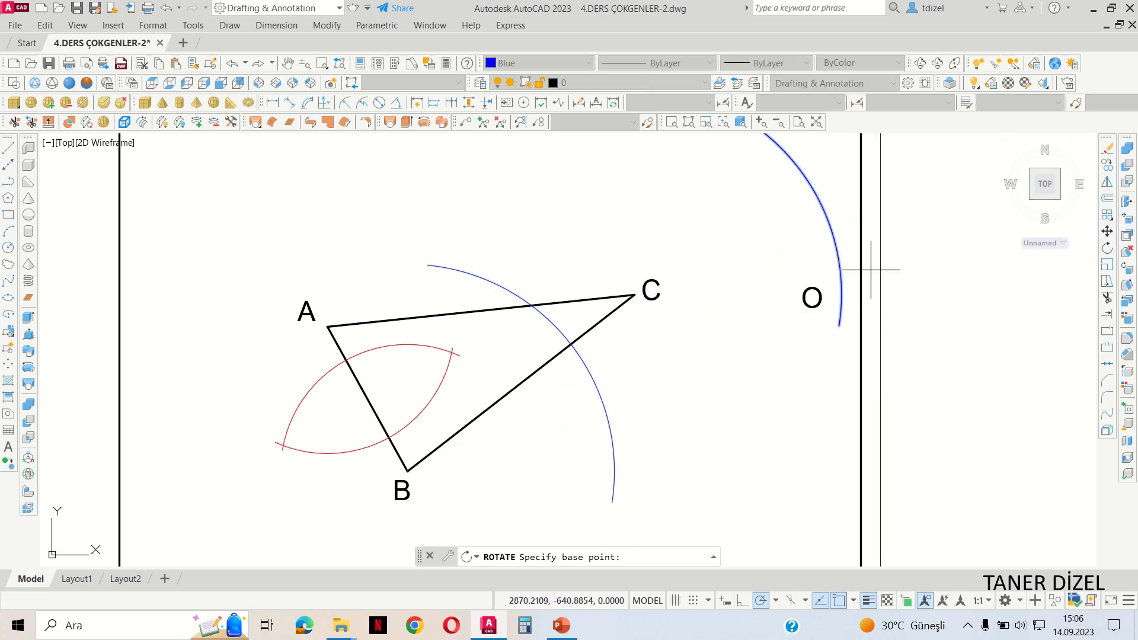
left_click(634, 294)
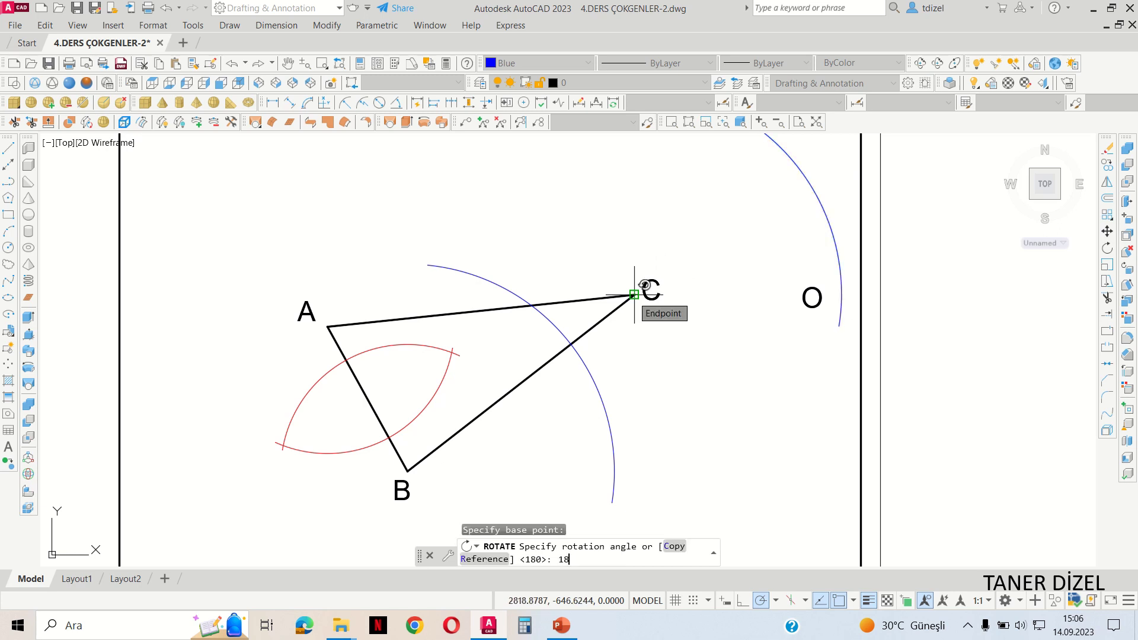
type("180")
key("Return")
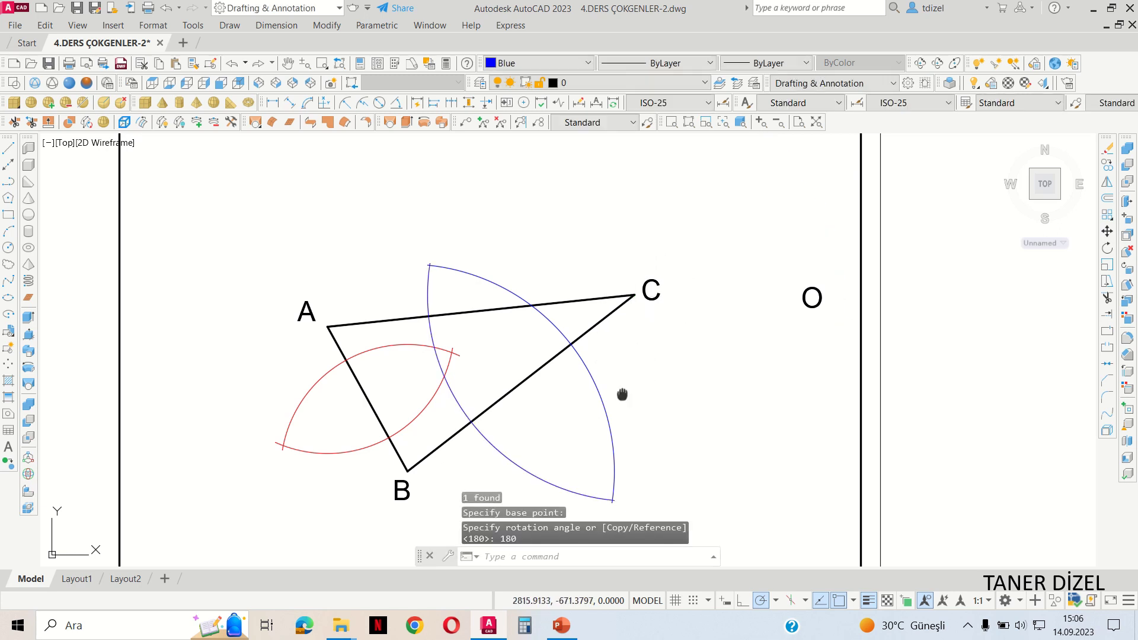
middle_click_drag(622, 394, 606, 373)
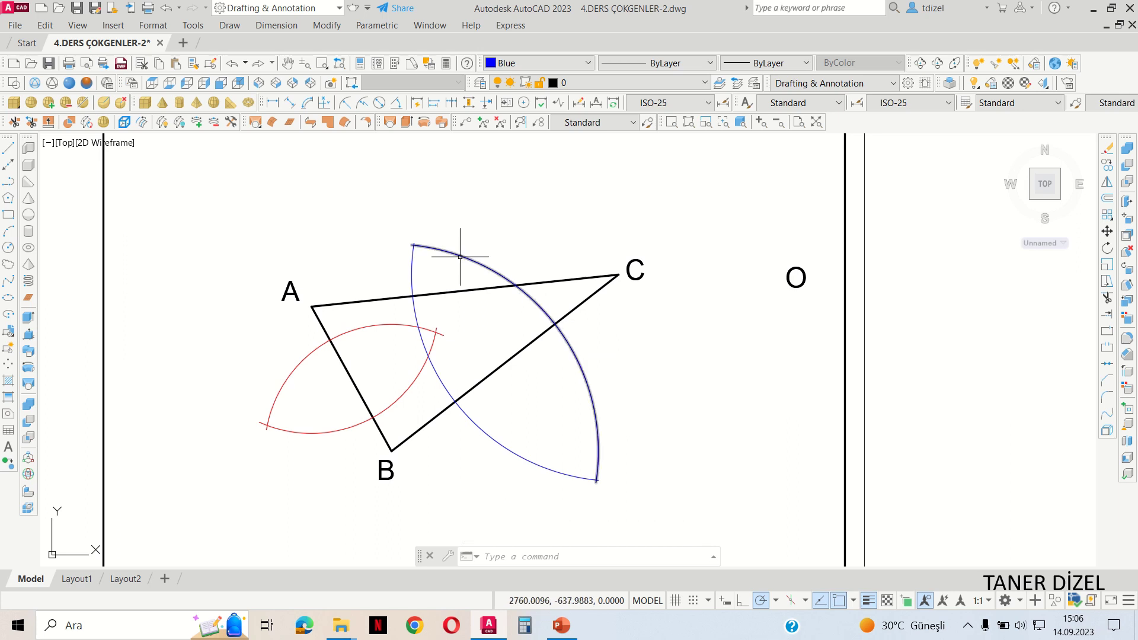
left_click(511, 63)
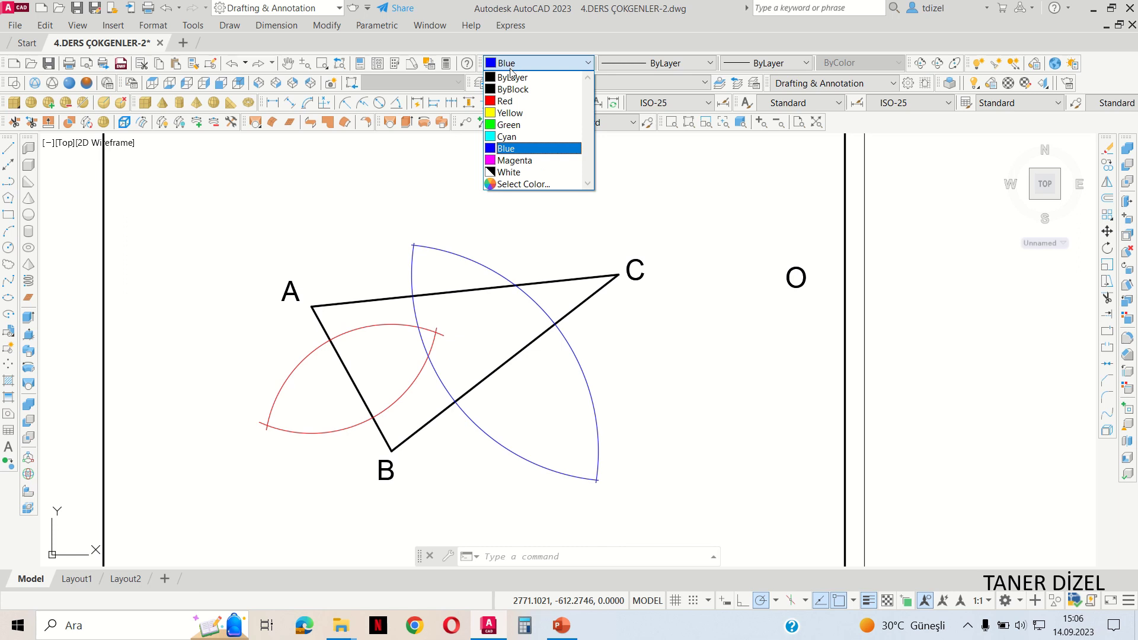
left_click(512, 161)
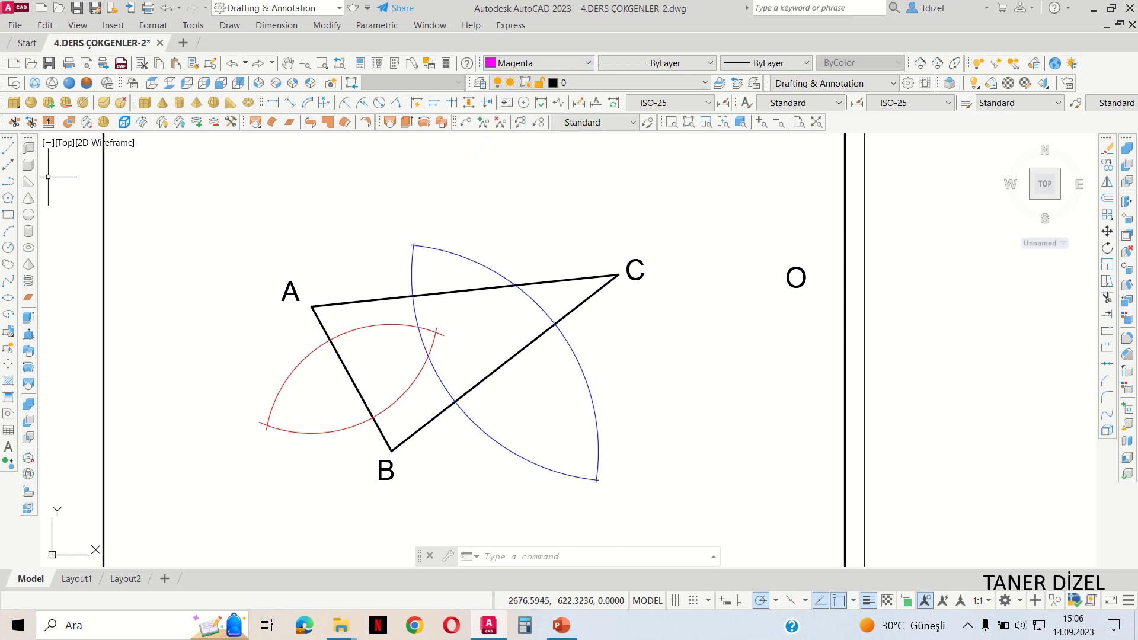
Draw a magenta centre-start arc about vertex A, from inside the triangle to above side AC
left_click(9, 233)
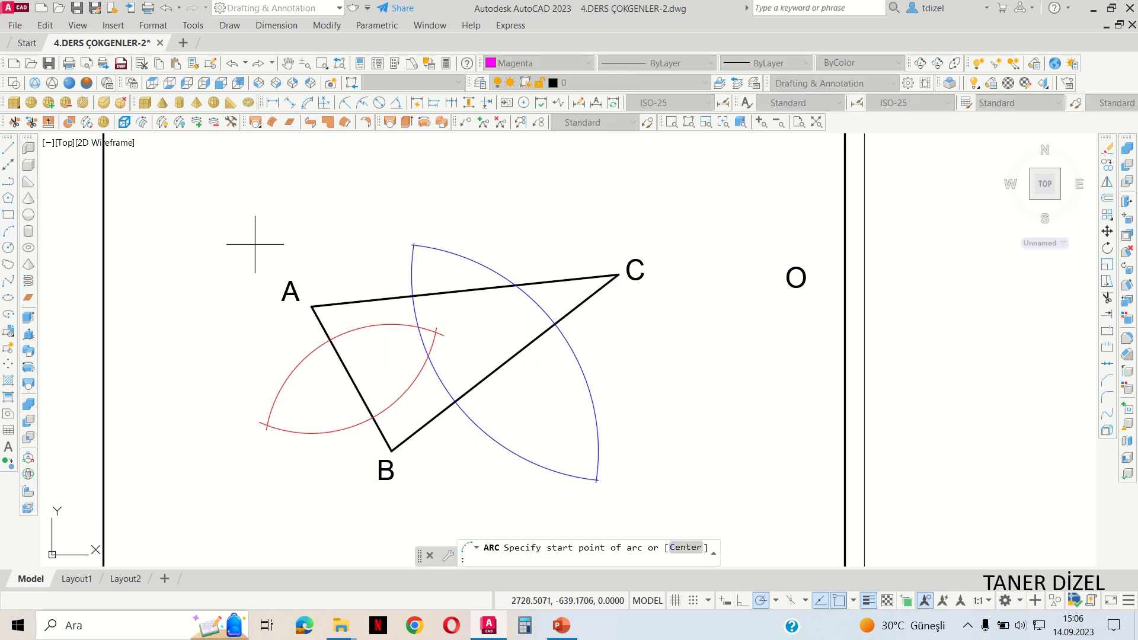
type("c")
key("Return")
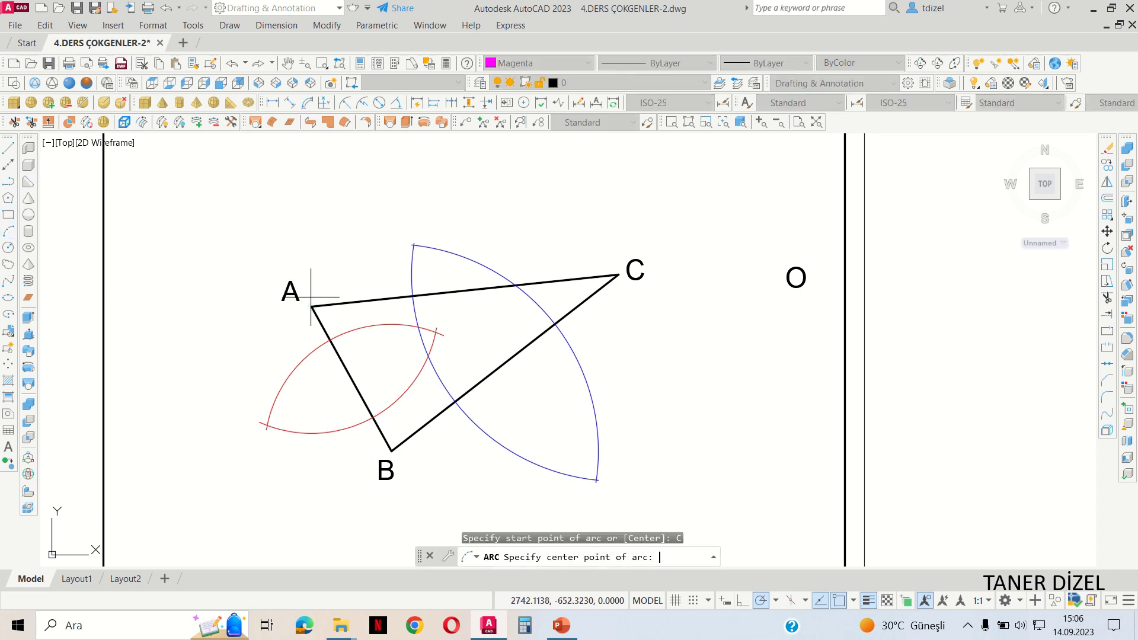
left_click(311, 307)
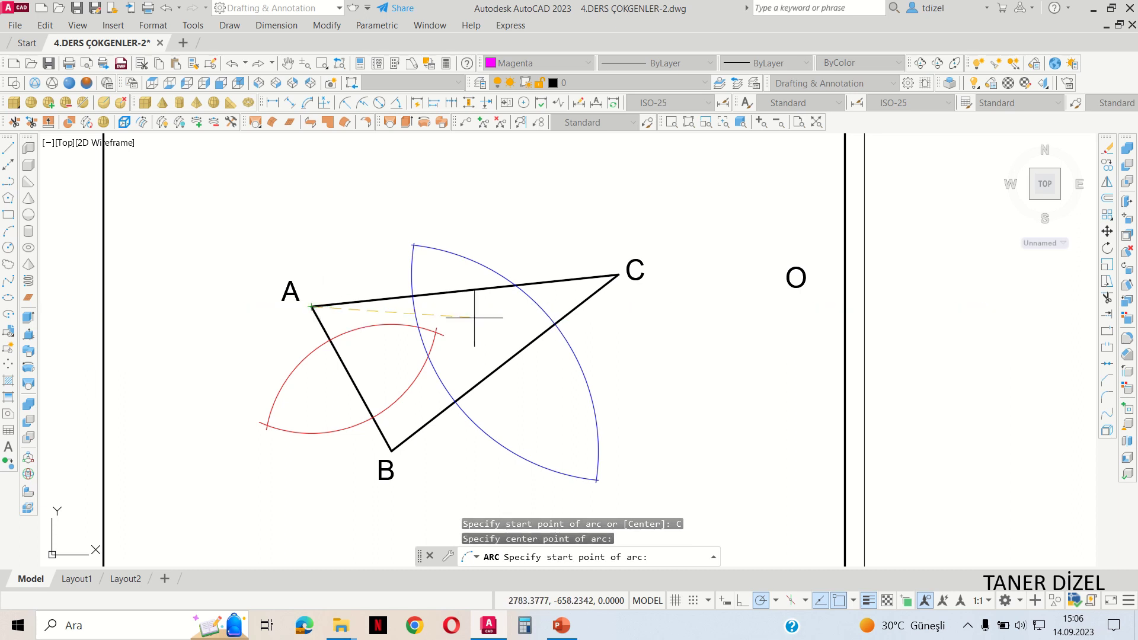
left_click(455, 358)
left_click(401, 181)
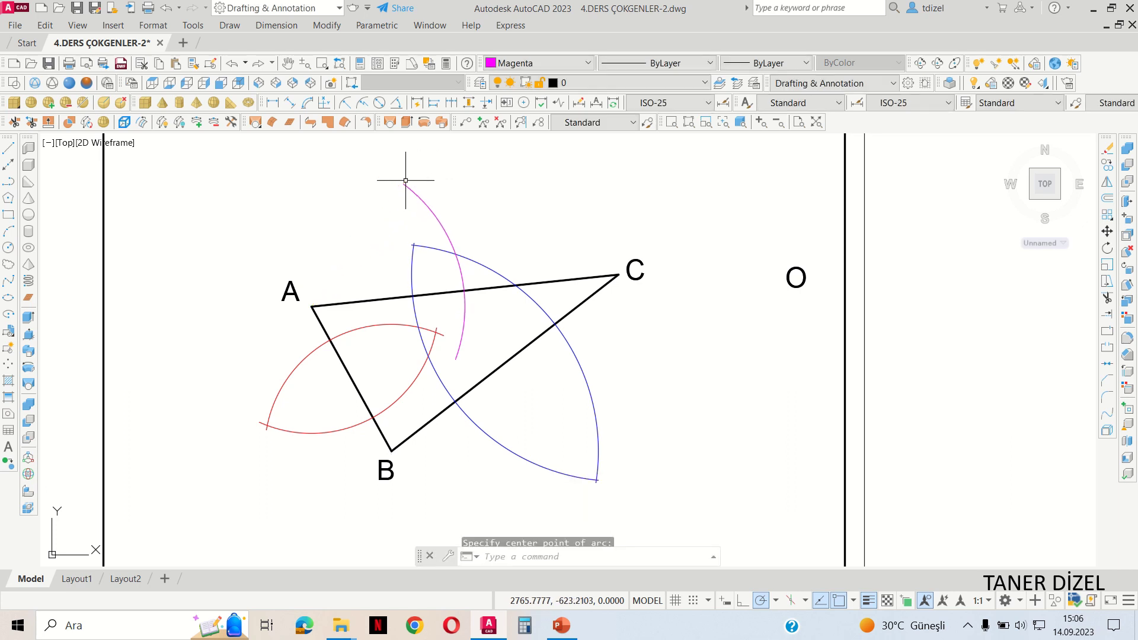
left_click(423, 205)
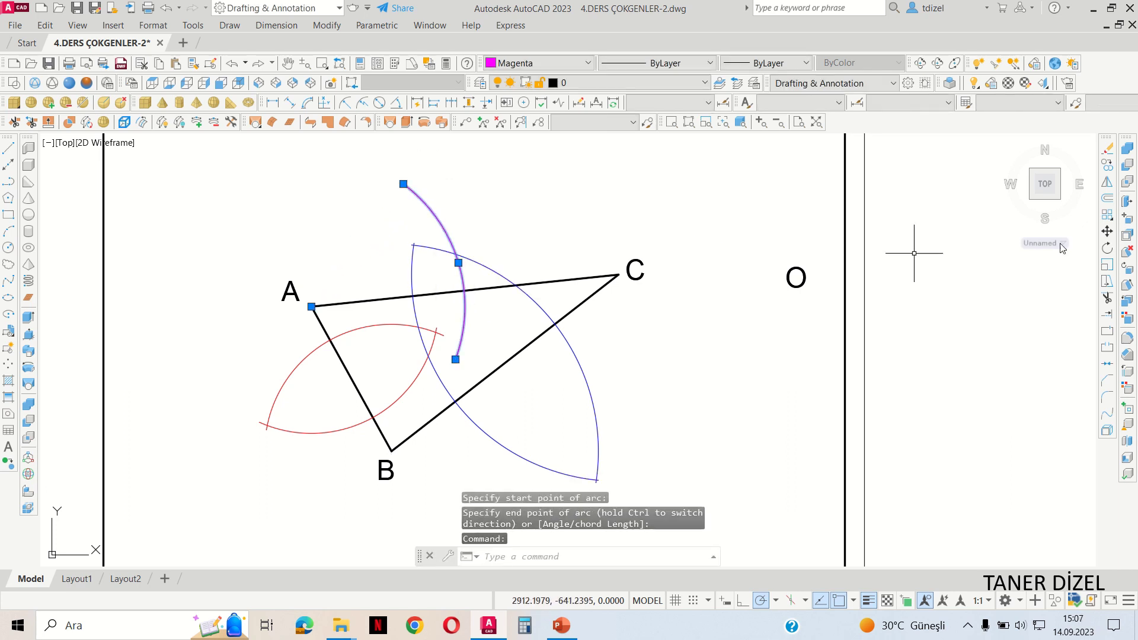
Copy the magenta arc from vertex A to vertex C
left_click(1107, 170)
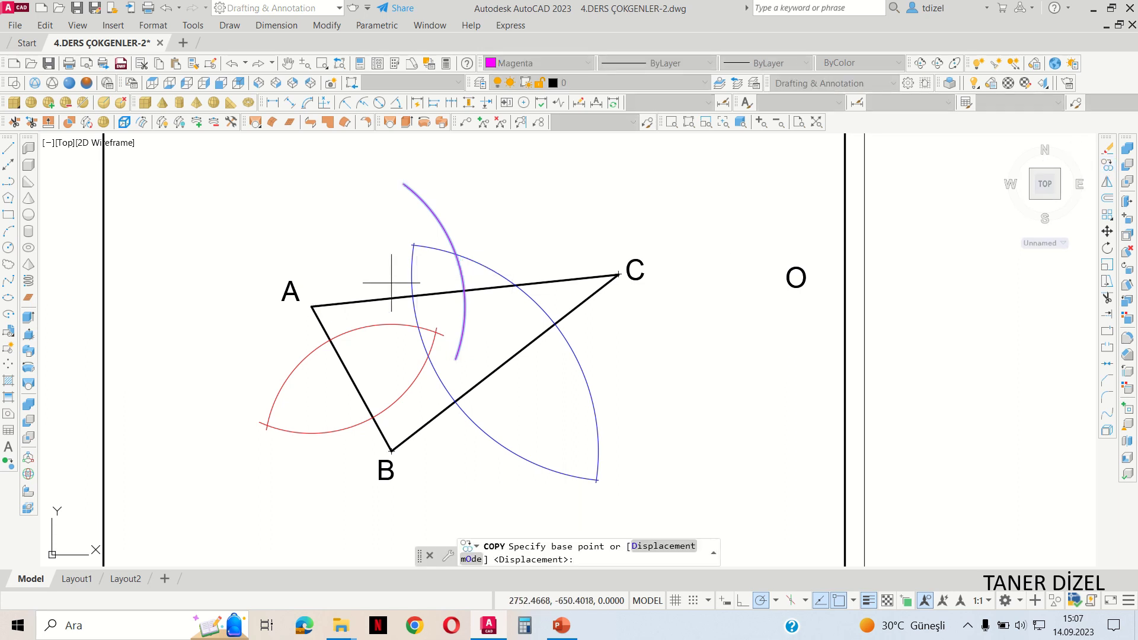
left_click(311, 307)
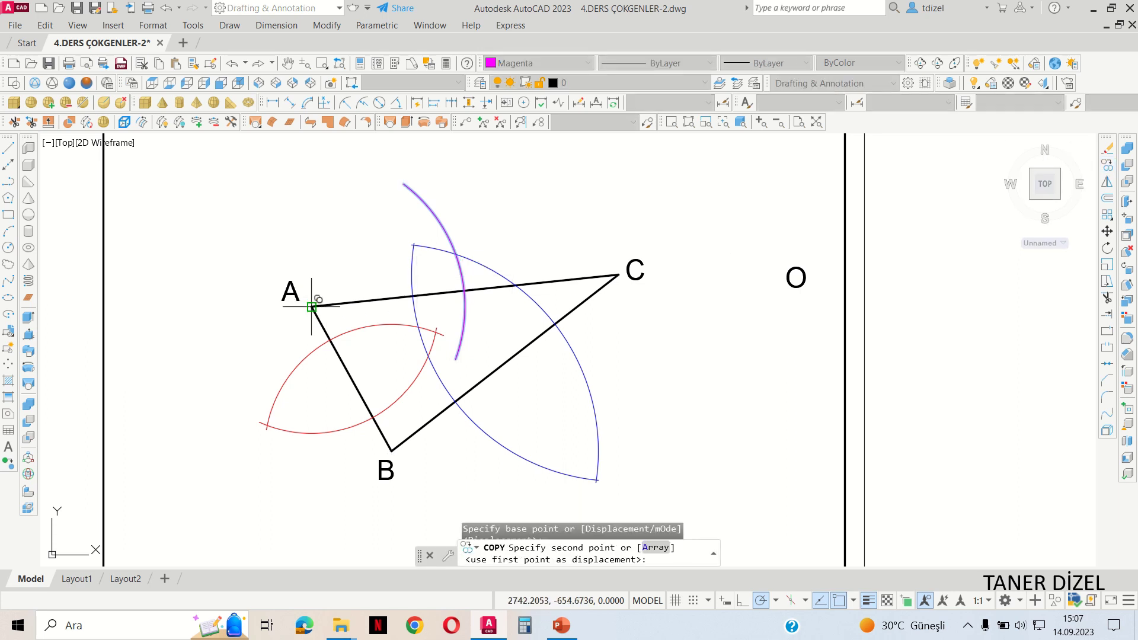
left_click(618, 274)
key("Return")
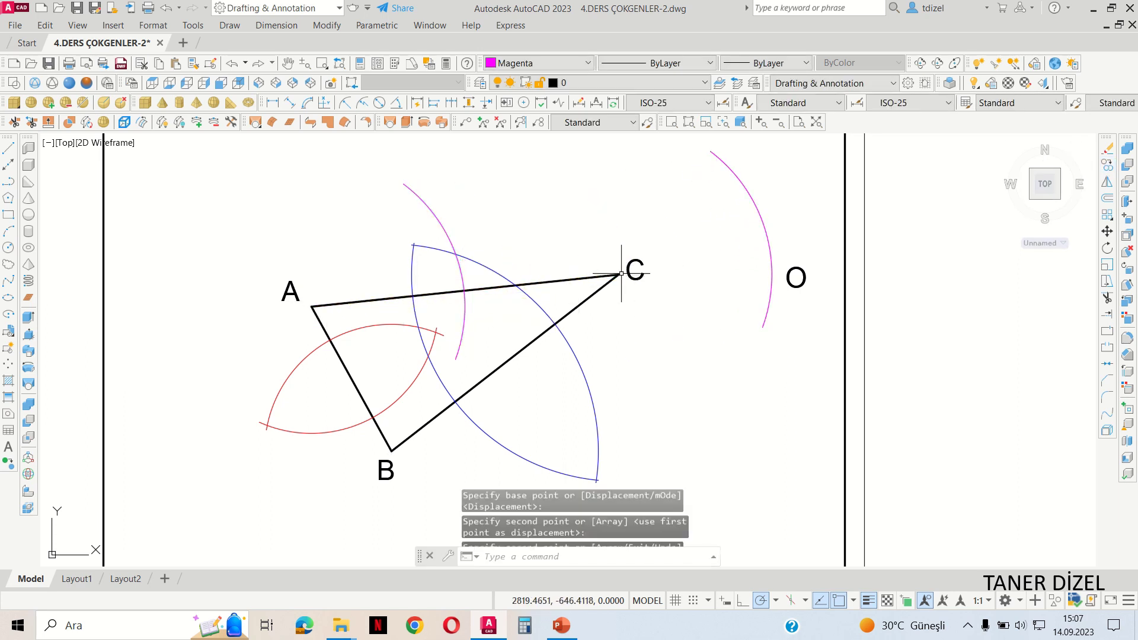
key("Return")
Rotate the copied magenta arc 180° about C, then delete both magenta arcs
left_click(771, 244)
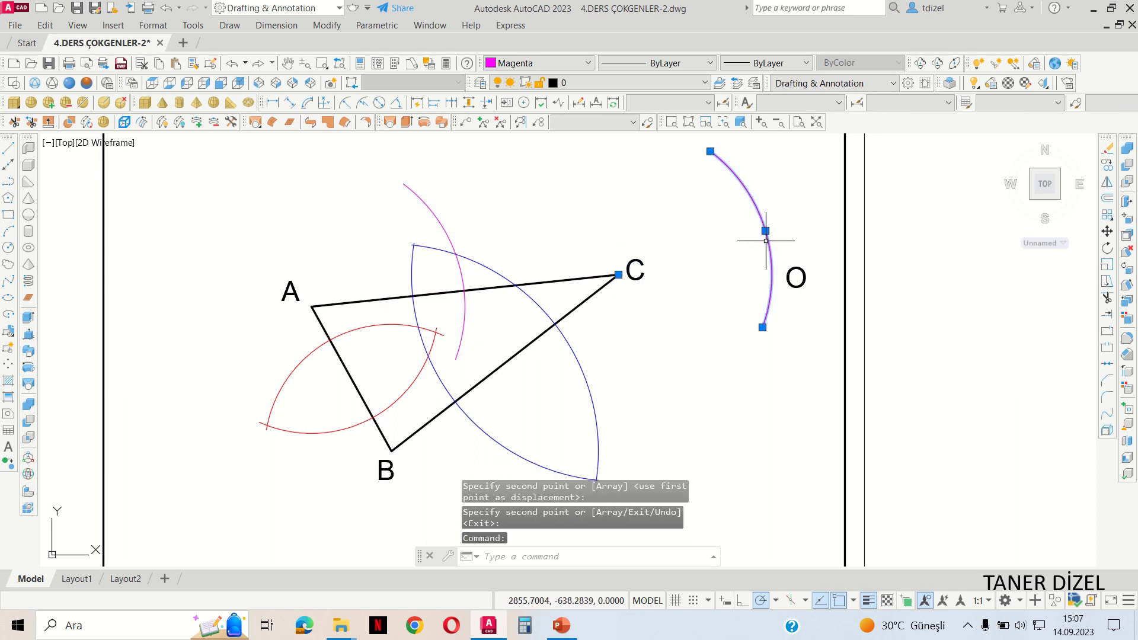
left_click(1107, 248)
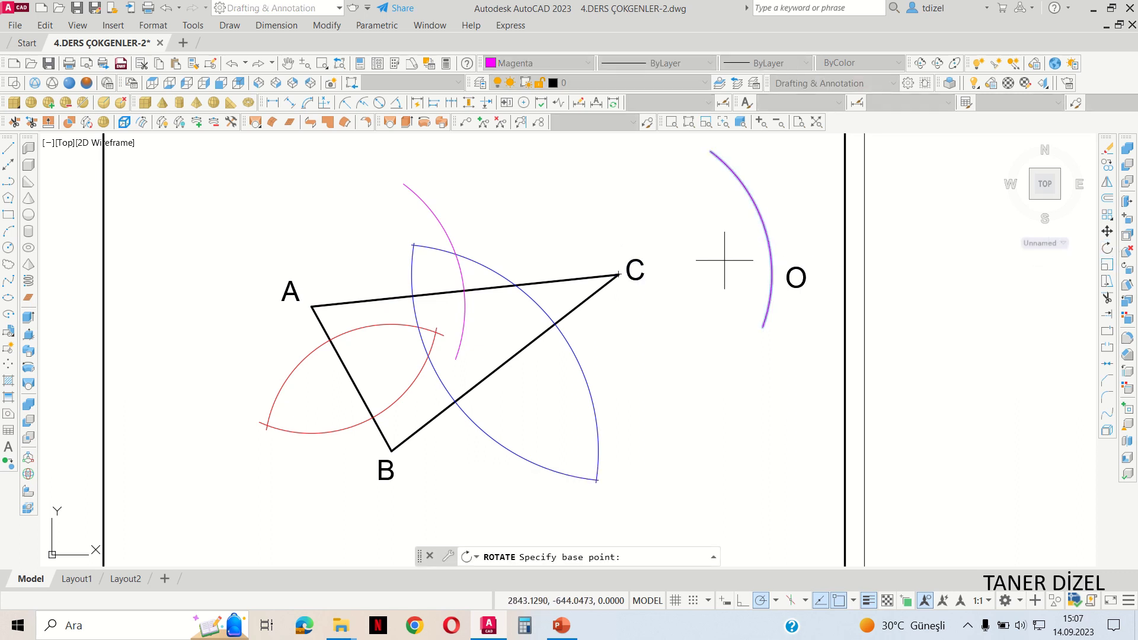
left_click(618, 274)
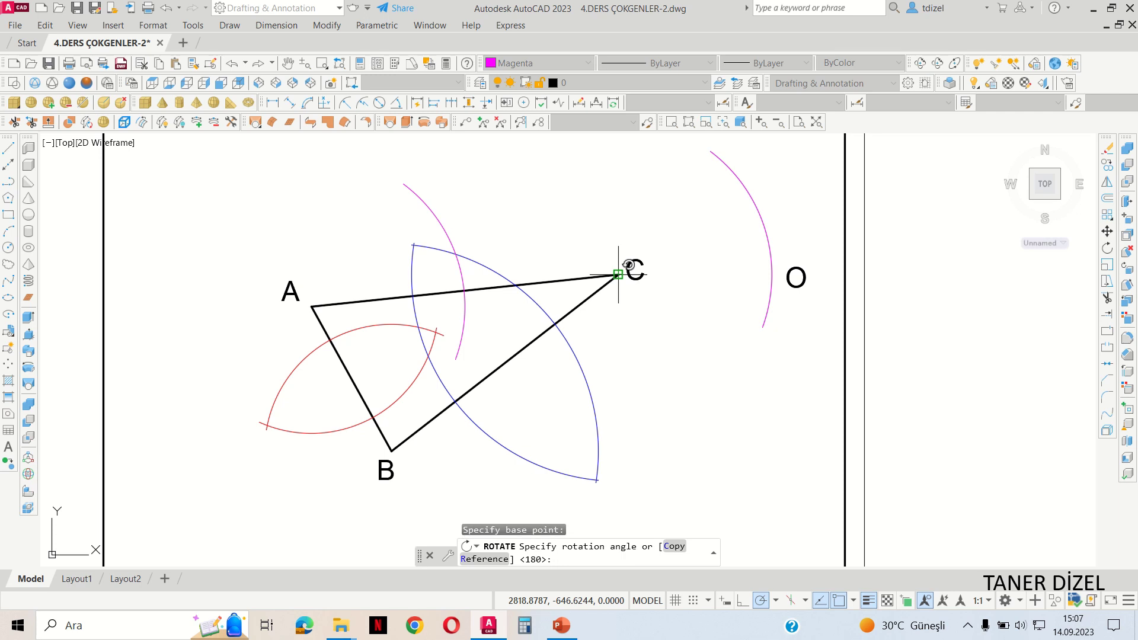
type("180")
key("Return")
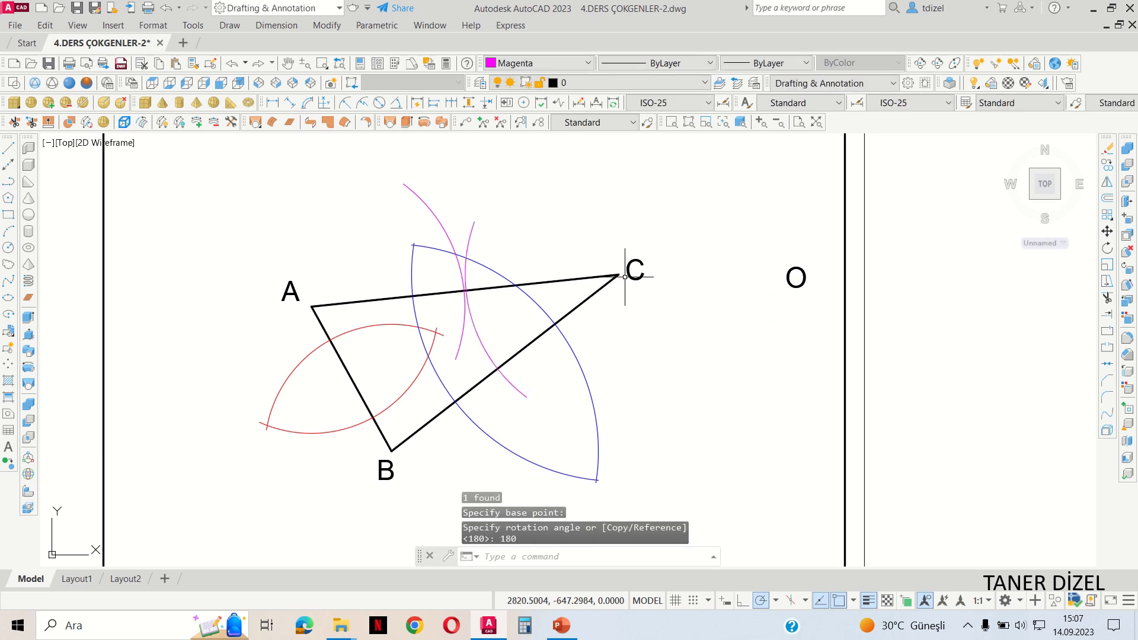
left_click(479, 258)
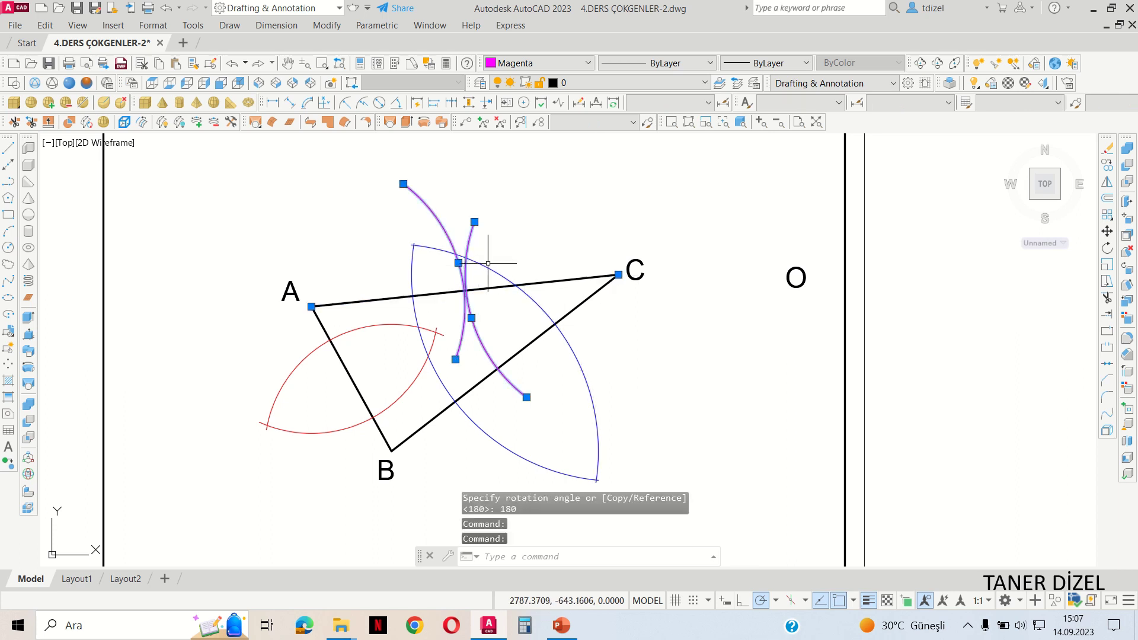
key("Delete")
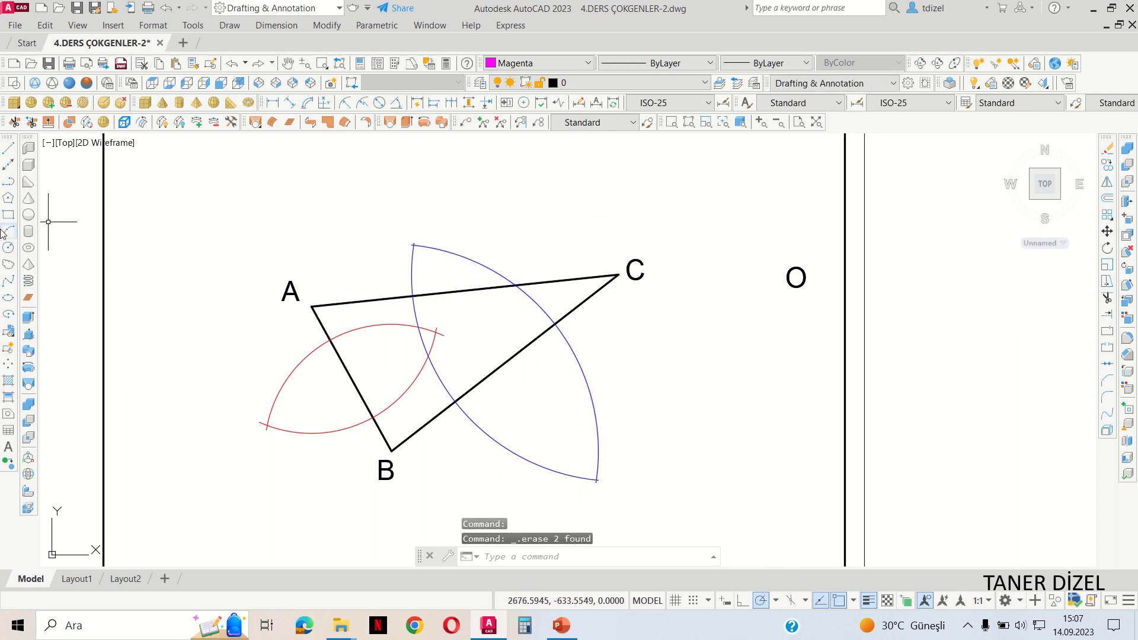
Redraw the magenta arc centred on A, from inside the triangle to above side AC
left_click(7, 234)
key("Return")
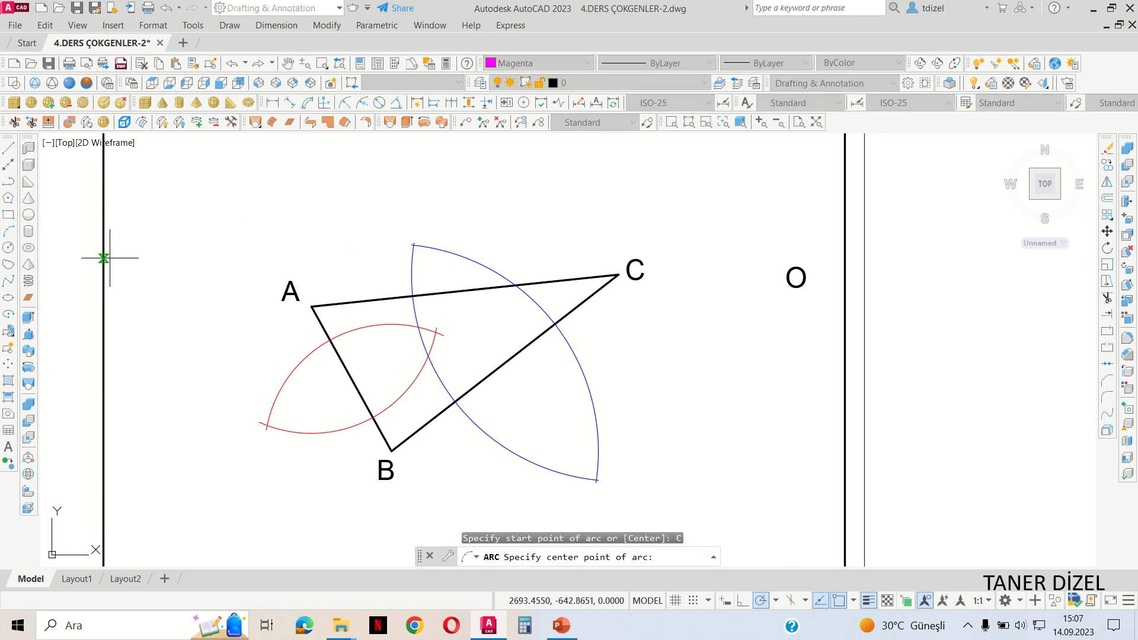
left_click(311, 307)
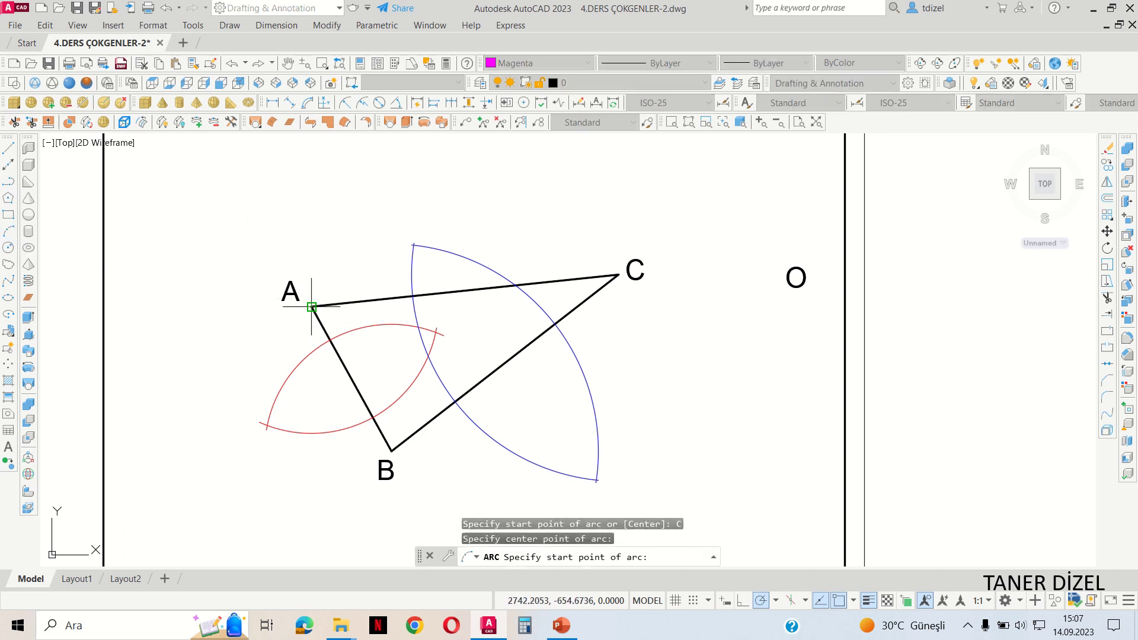
left_click(482, 347)
left_click(440, 188)
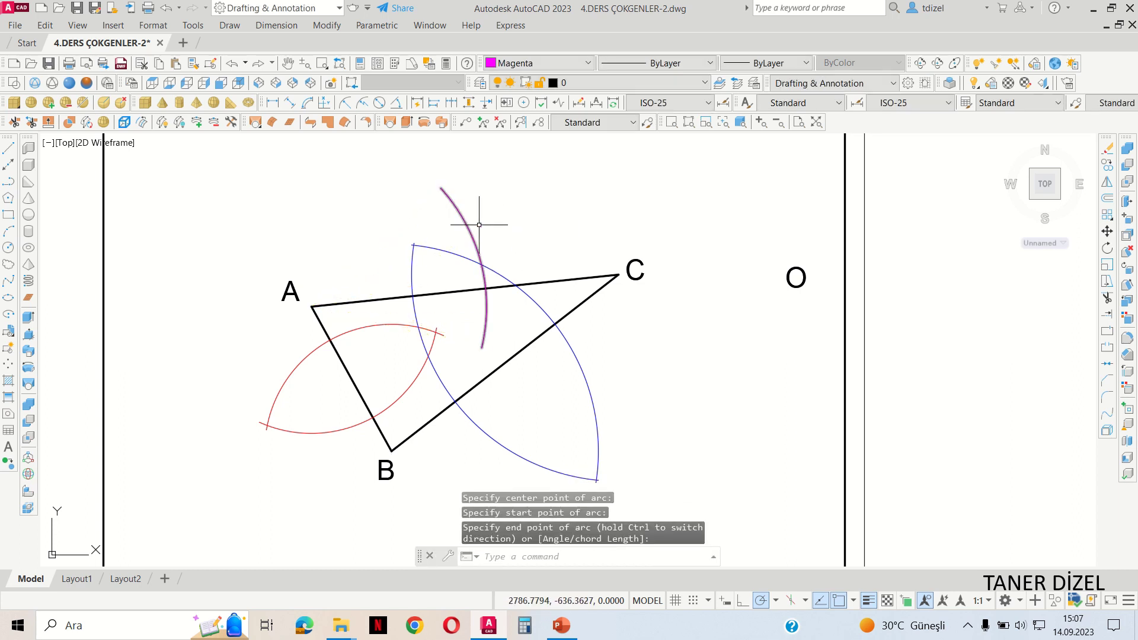
left_click(474, 247)
mouse_move(1044, 184)
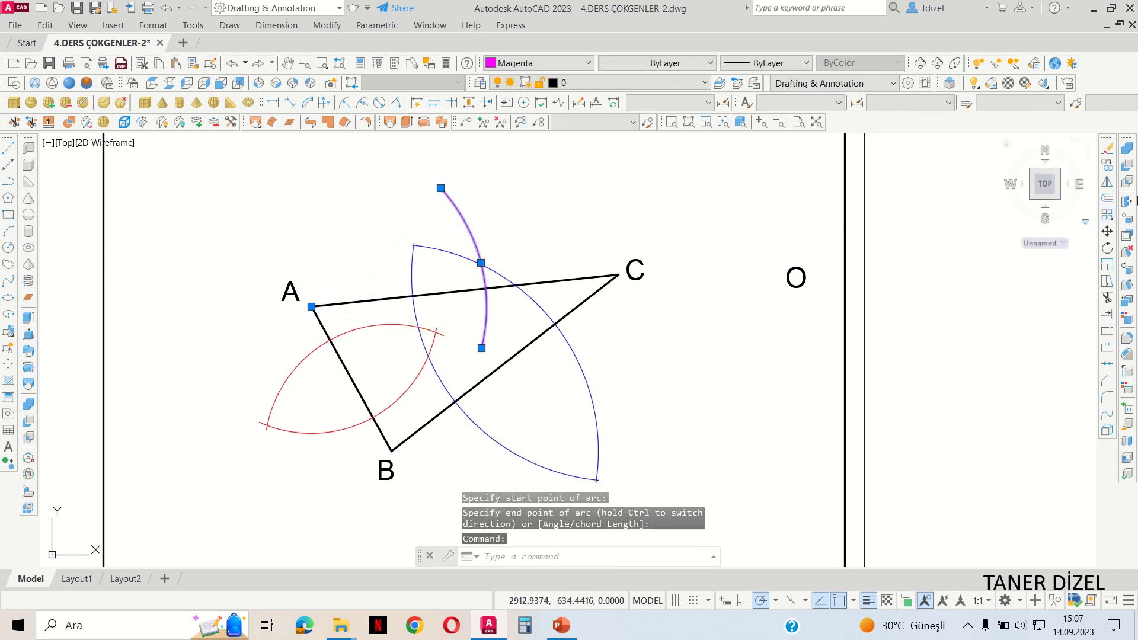
Copy the magenta arc from A to C and rotate the copy about C, entering 80 as the angle
left_click(1107, 168)
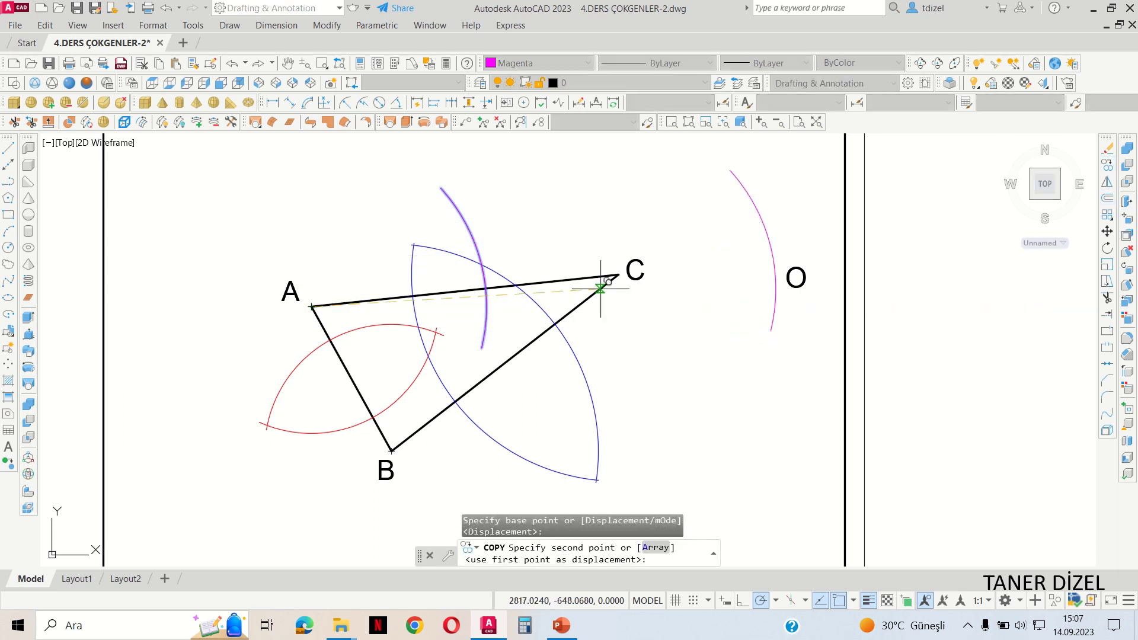
left_click(626, 278)
key("Return")
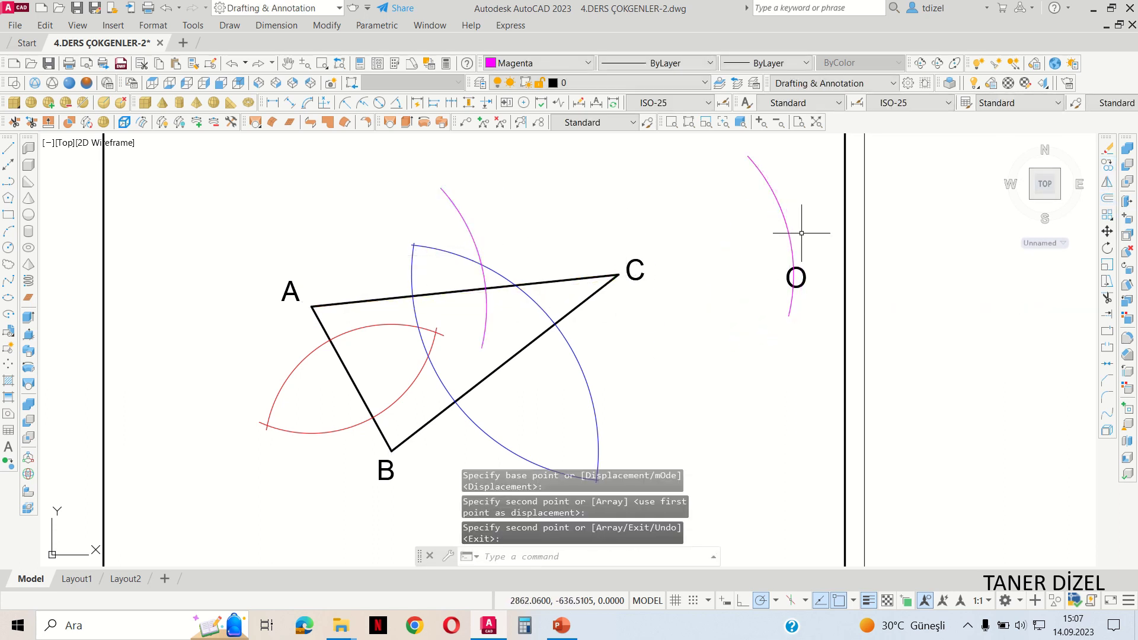
left_click(786, 234)
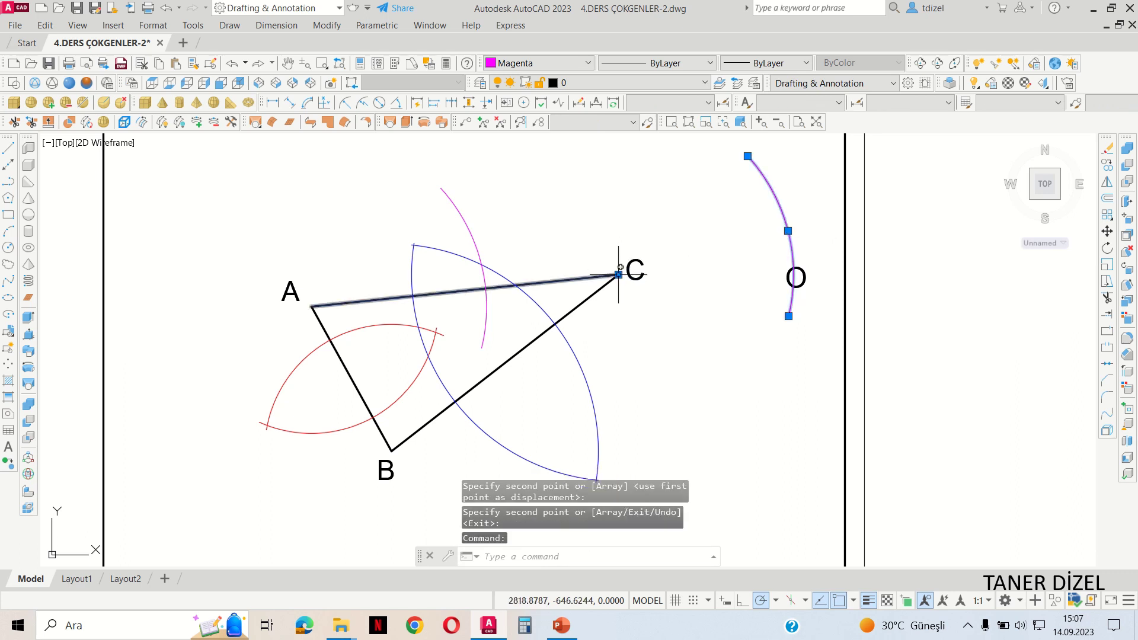
left_click(1107, 248)
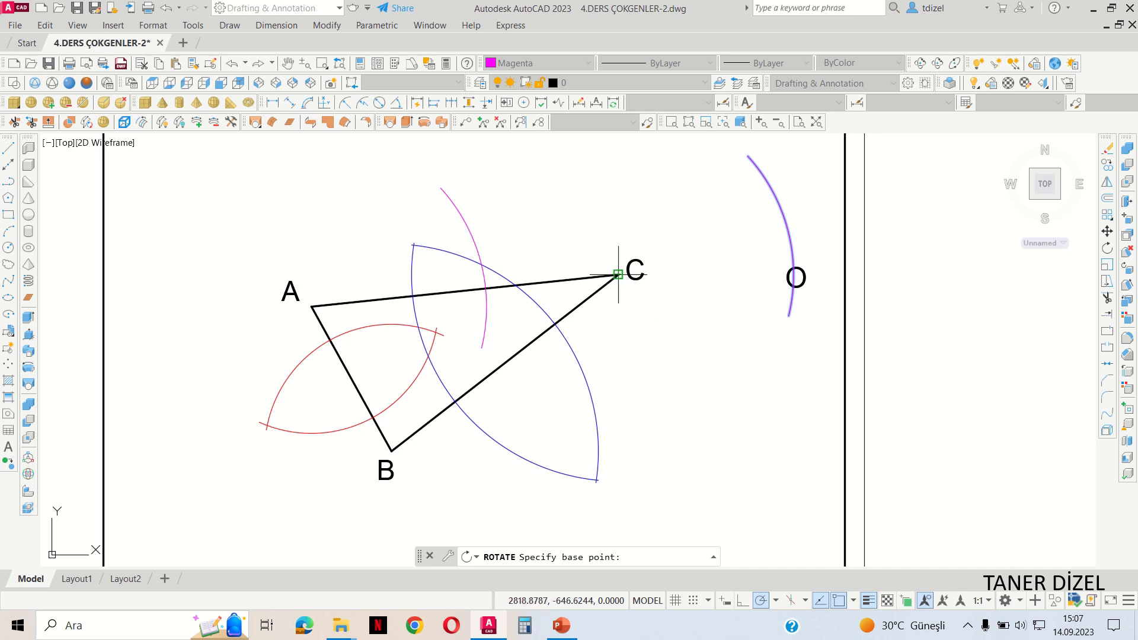
left_click(618, 274)
type("80")
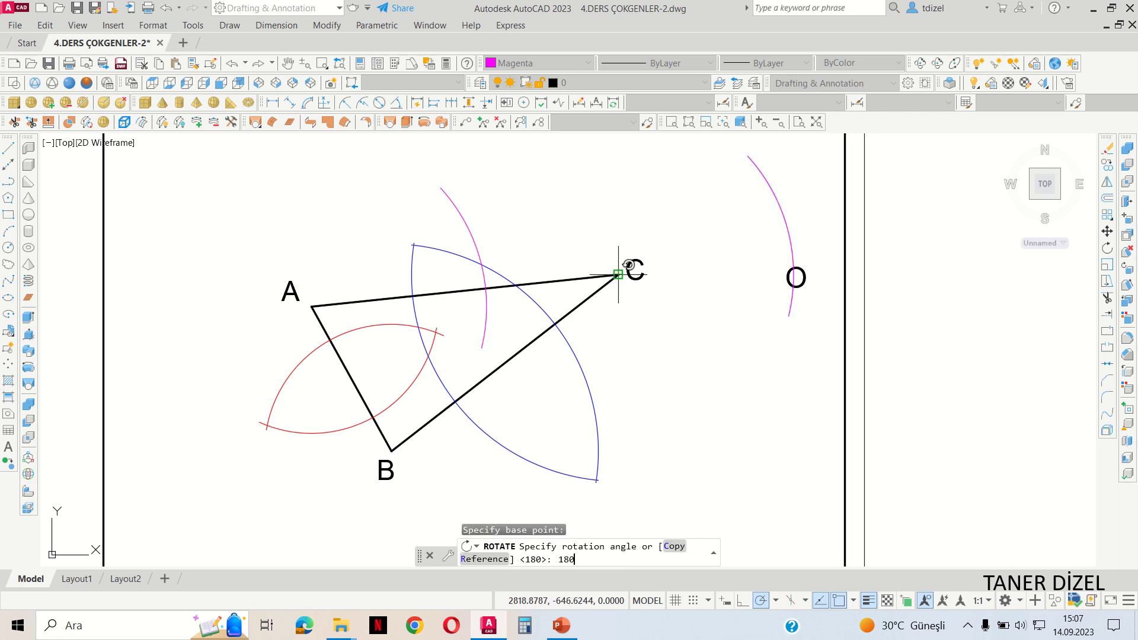
key("Return")
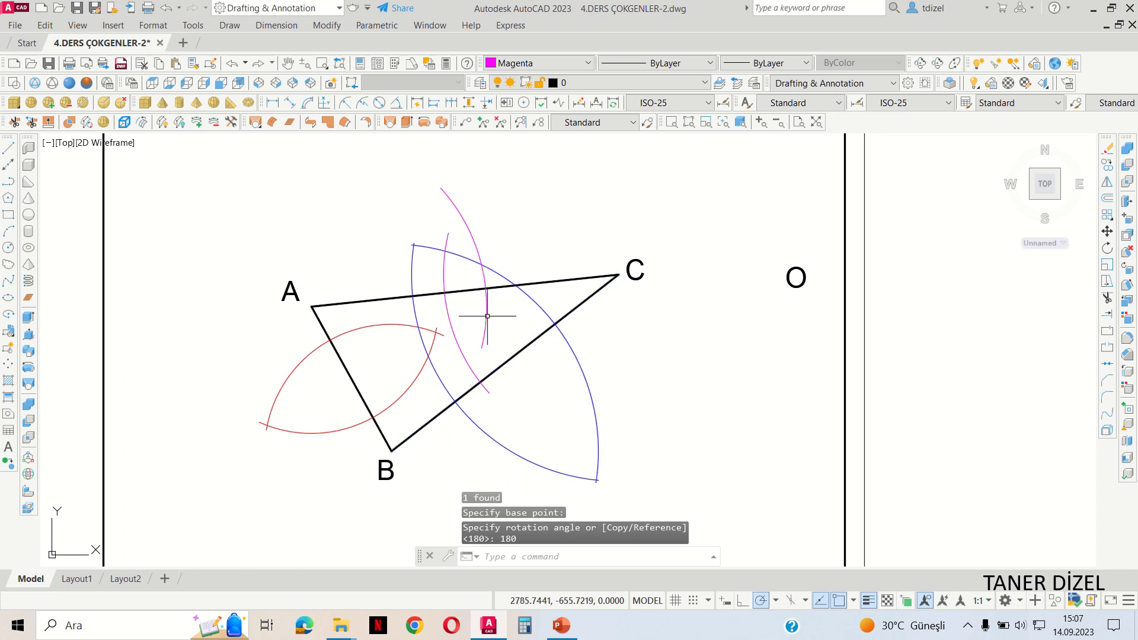
Extend one magenta arc with EX until the two magenta arcs cross at both ends
scroll(464, 242, "up", 2)
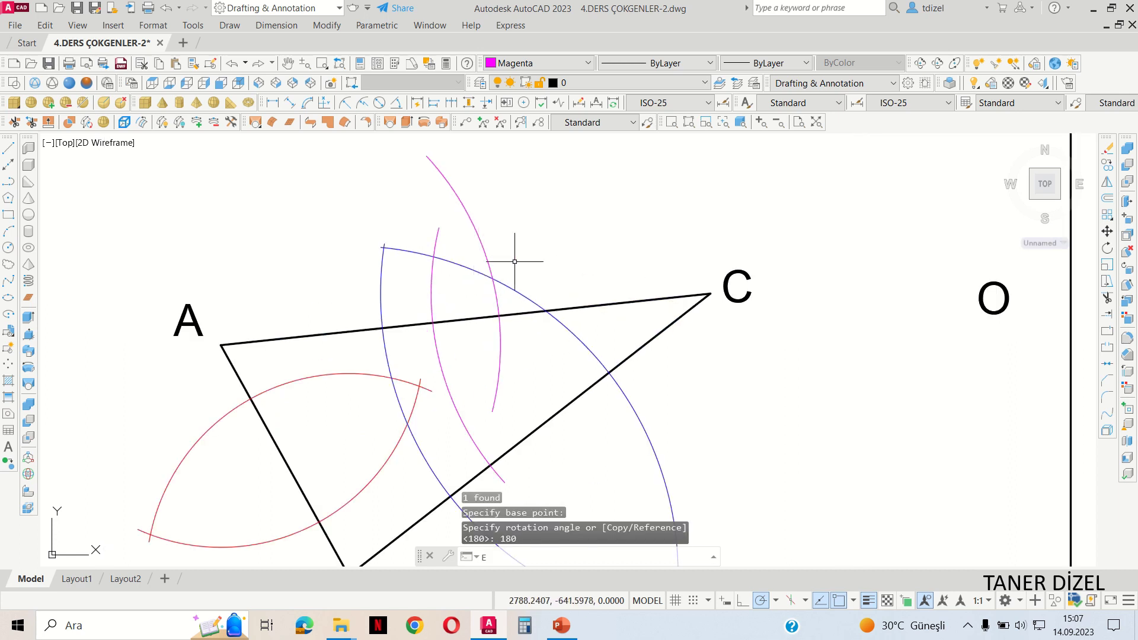
type("EX")
key("Return")
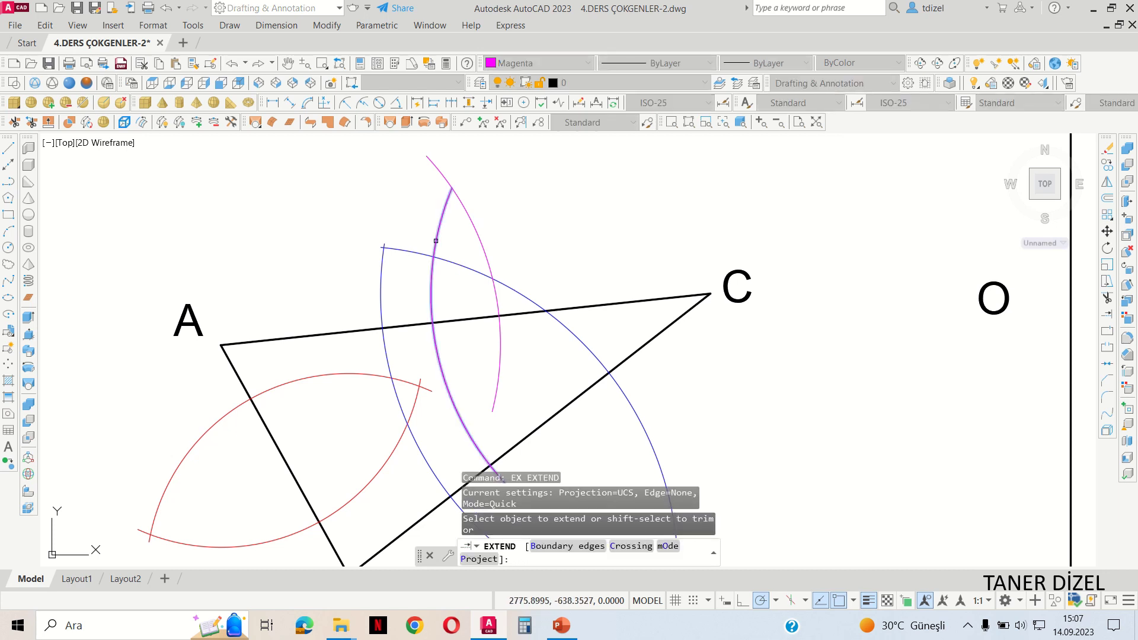
mouse_move(500, 365)
middle_mouse_down()
mouse_move(488, 309)
mouse_move(512, 366)
middle_mouse_up()
key("Return")
scroll(506, 333, "down", 2)
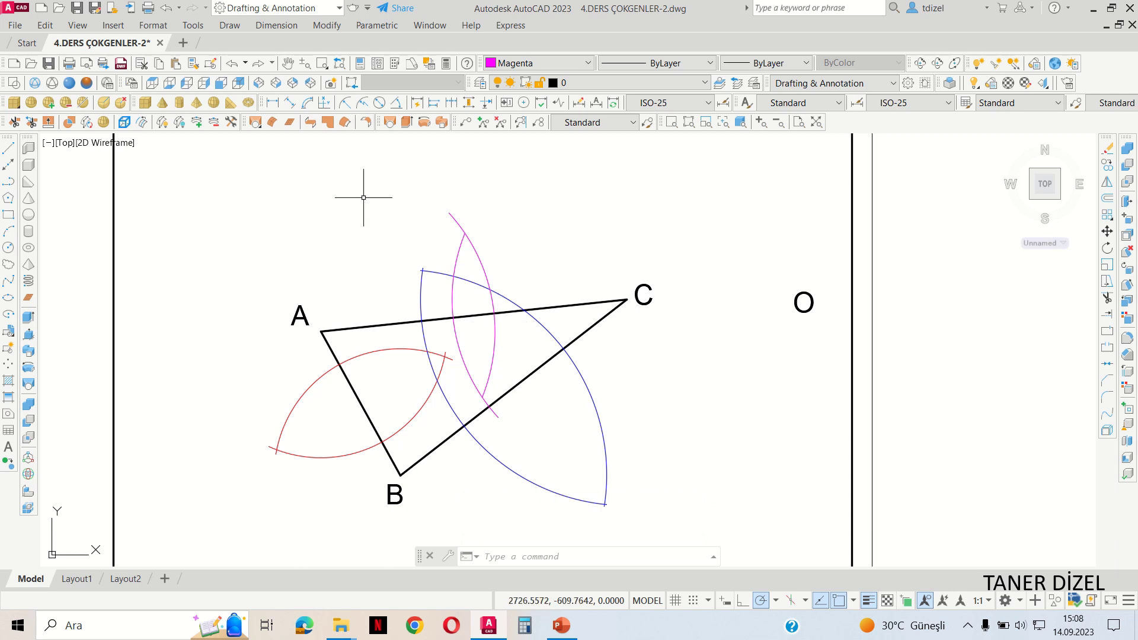
Switch to red and draw the AB bisector line joining the red arcs' two crossings
left_click(525, 64)
left_click(515, 102)
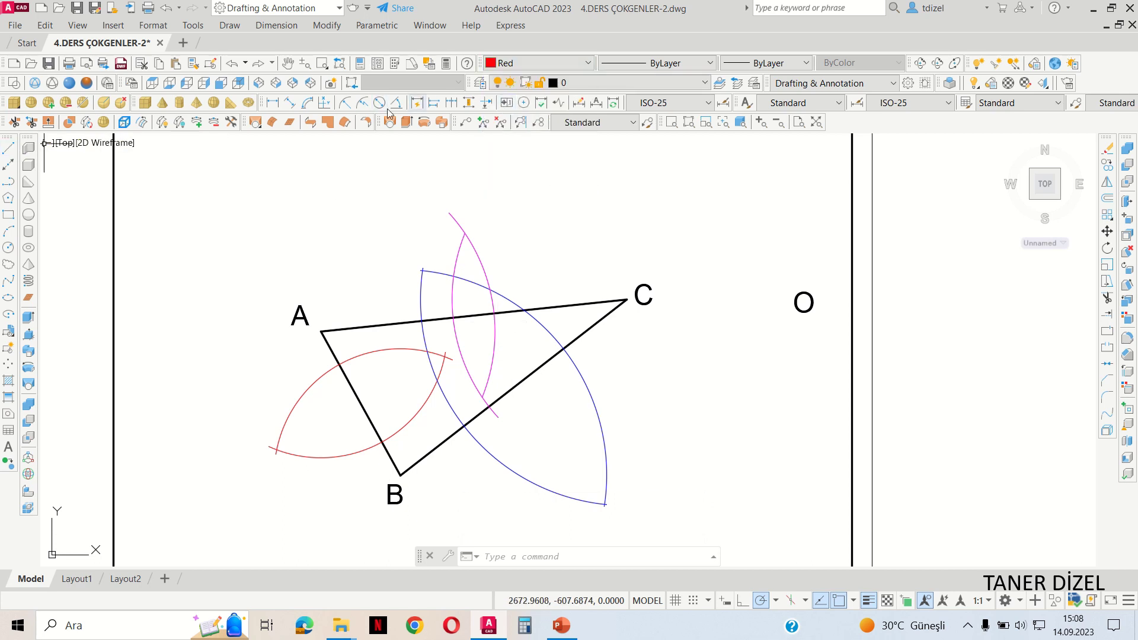
left_click(9, 147)
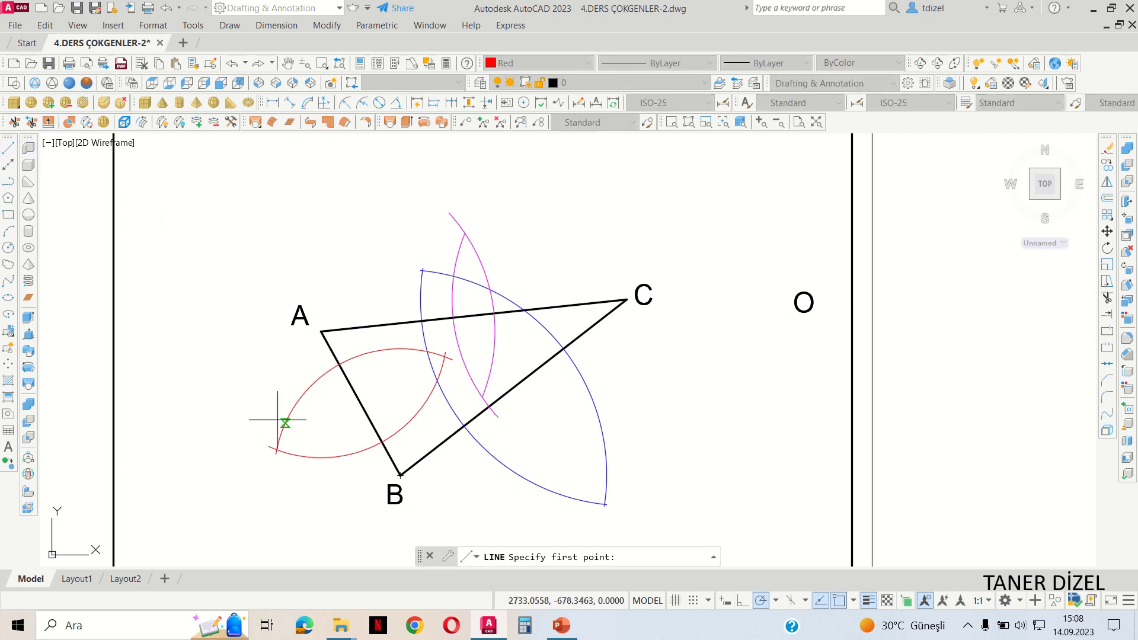
scroll(286, 443, "up", 2)
left_click(267, 456)
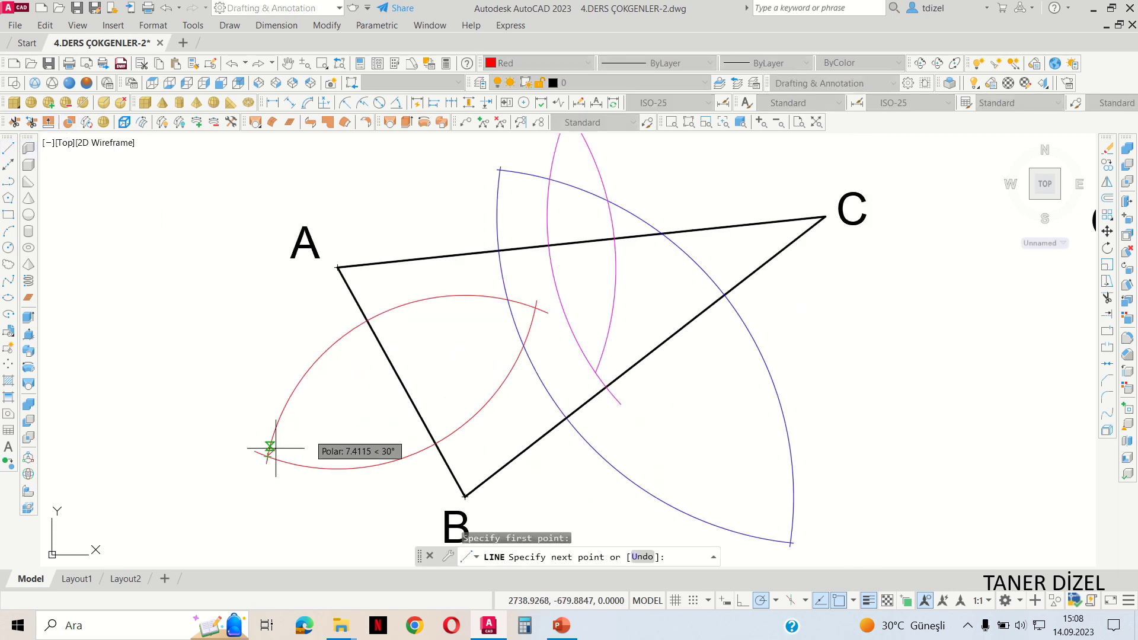
left_click(535, 306)
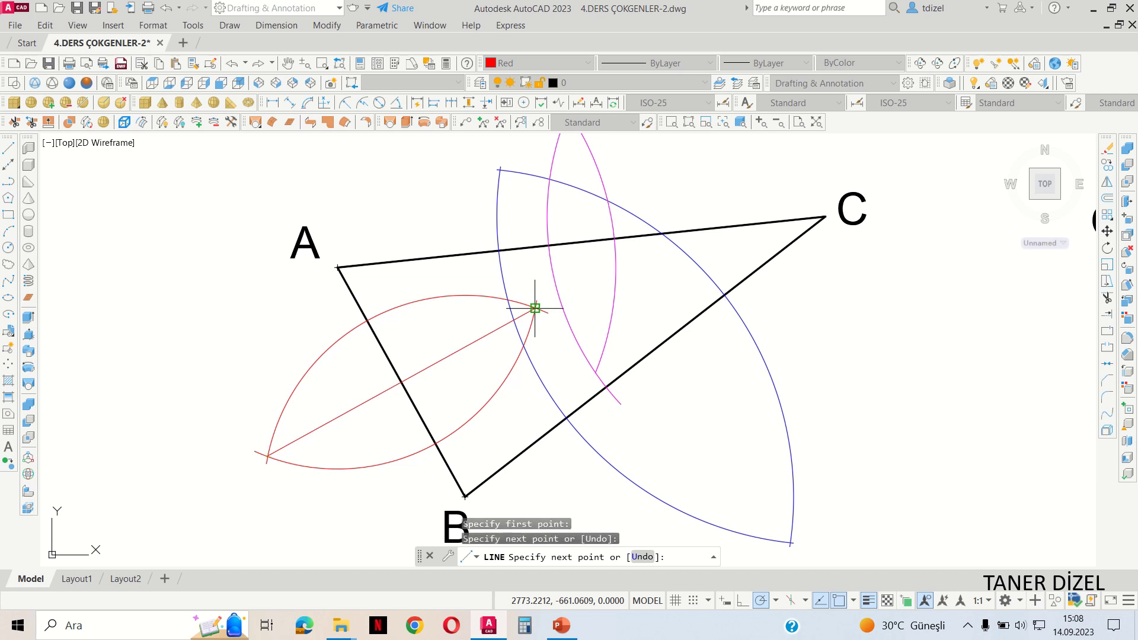
key("Return")
key("Return")
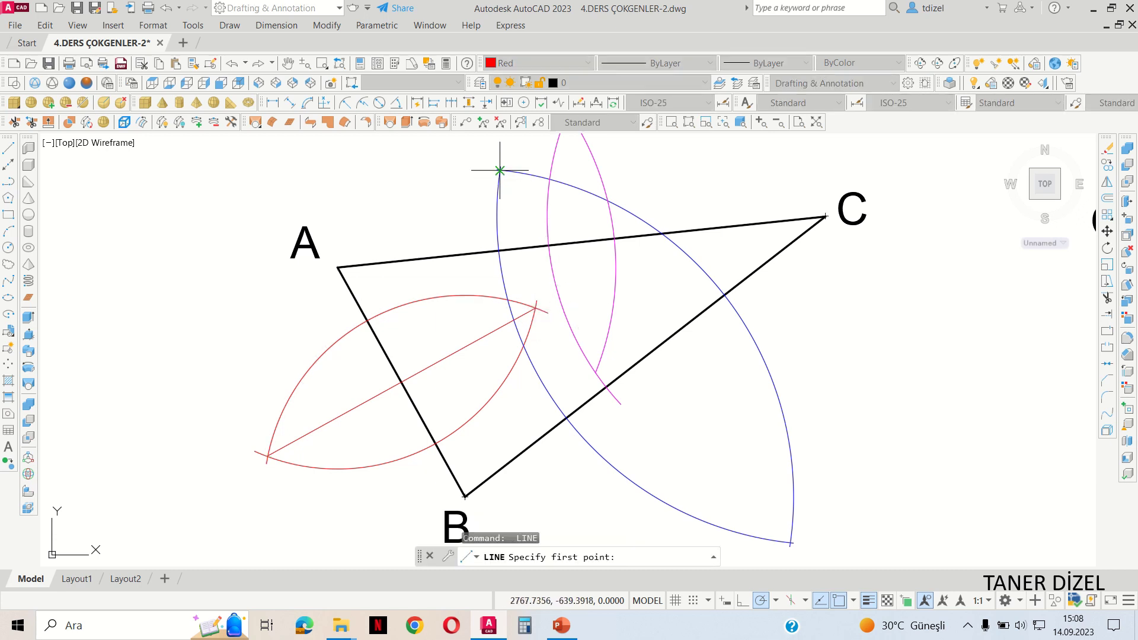
Draw red bisector lines through the blue arcs' crossings and the magenta arcs' crossings
left_click(500, 171)
middle_click_drag(697, 424, 655, 361)
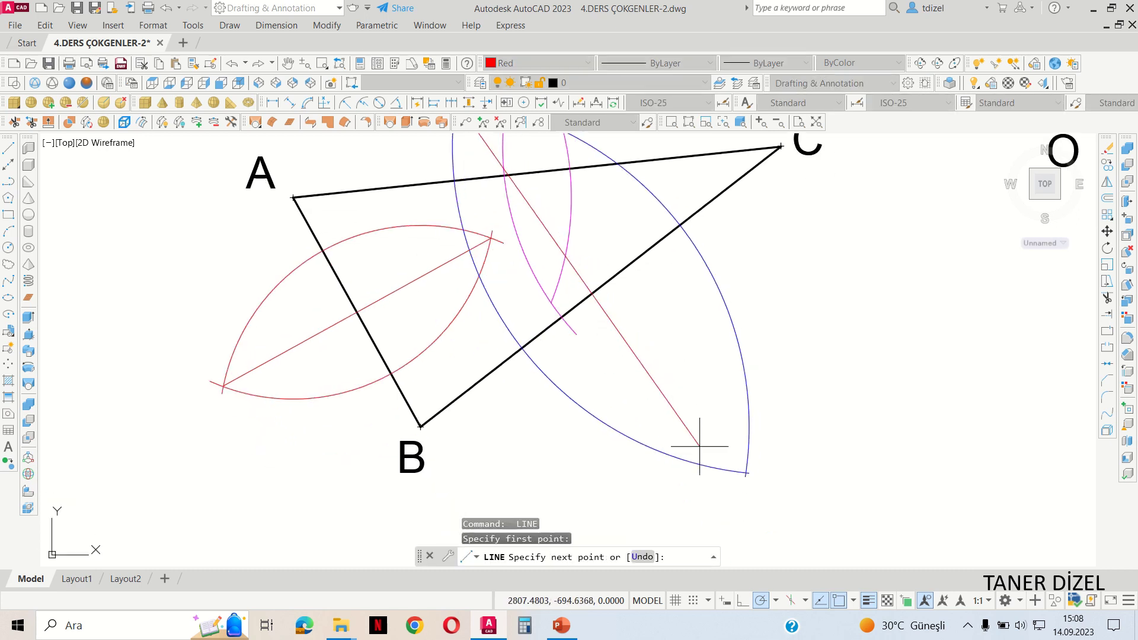
left_click(746, 473)
key("Return")
middle_click_drag(610, 284, 656, 432)
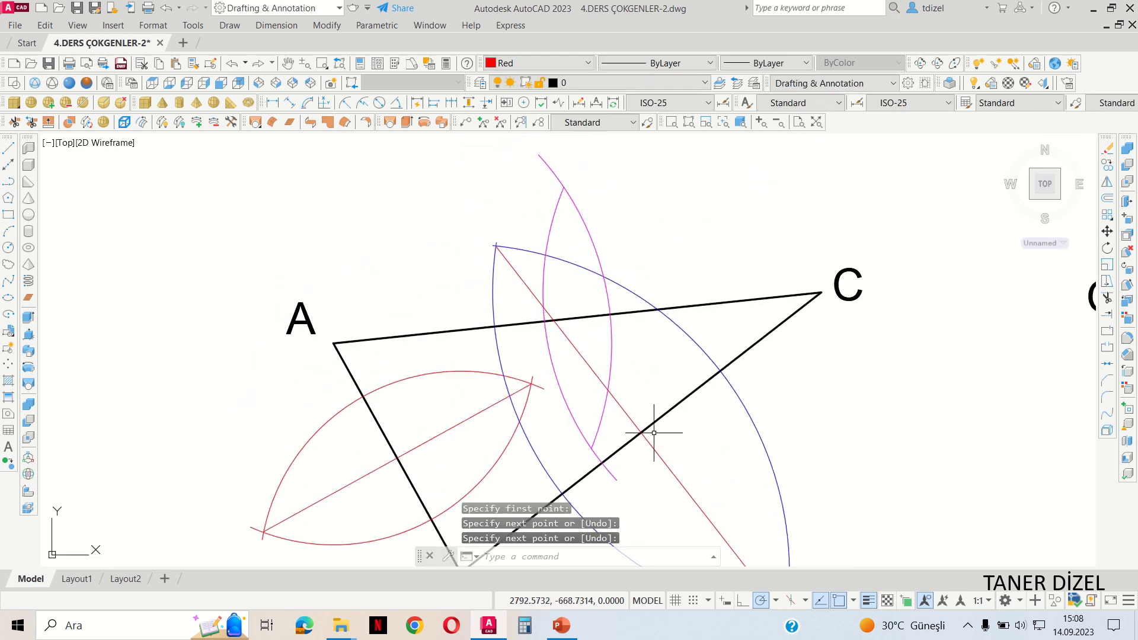
key("Return")
left_click(591, 448)
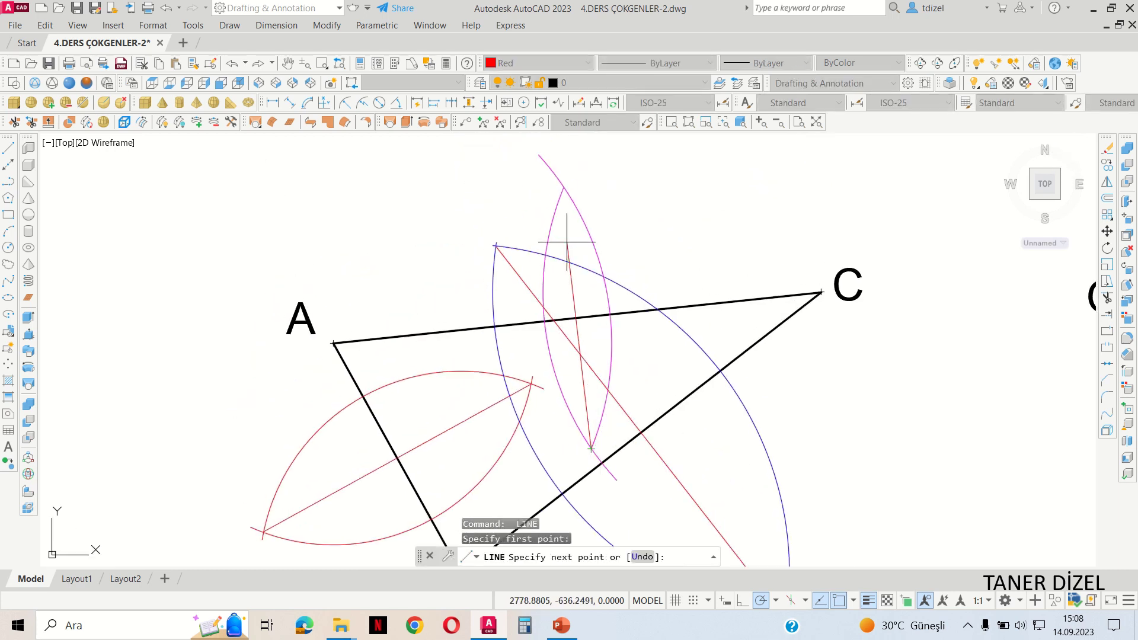
left_click(564, 186)
key("Return")
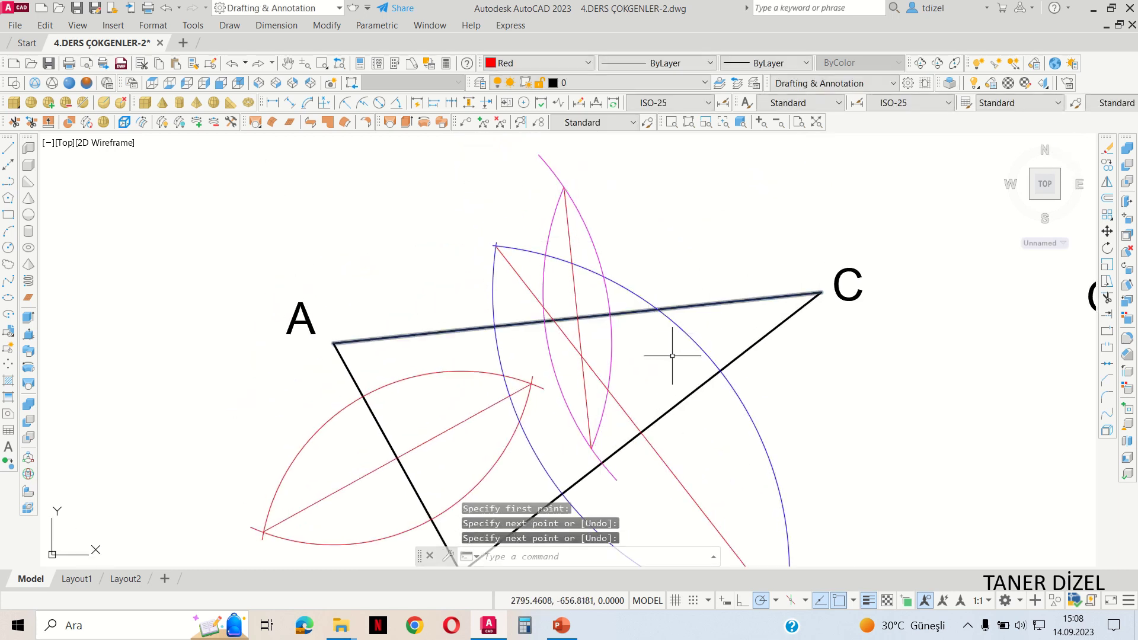
mouse_move(673, 356)
middle_mouse_down()
mouse_move(658, 256)
mouse_move(655, 320)
middle_mouse_up()
scroll(658, 258, "down", 2)
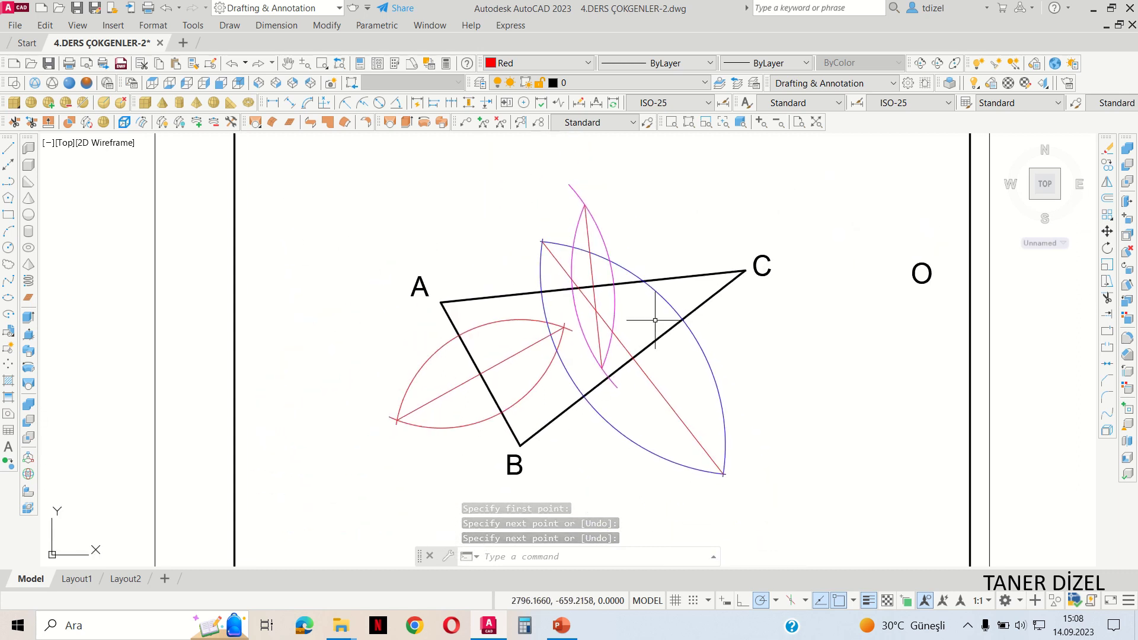
scroll(625, 342, "up", 2)
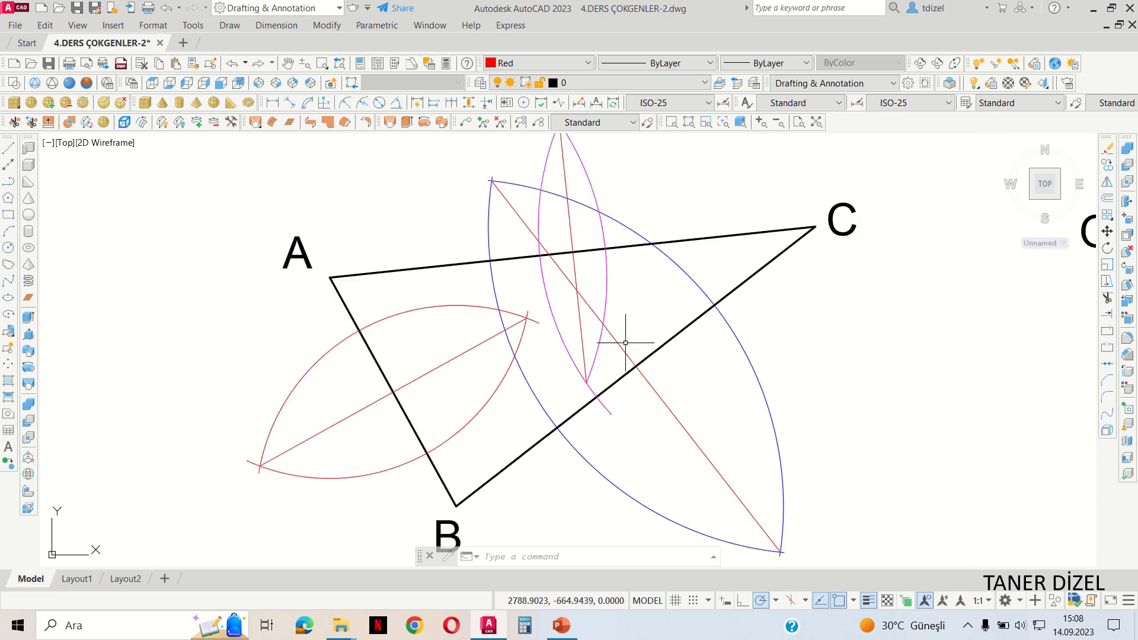
Extend the short red AB bisector with EX so all three bisectors meet at point O
type("EX")
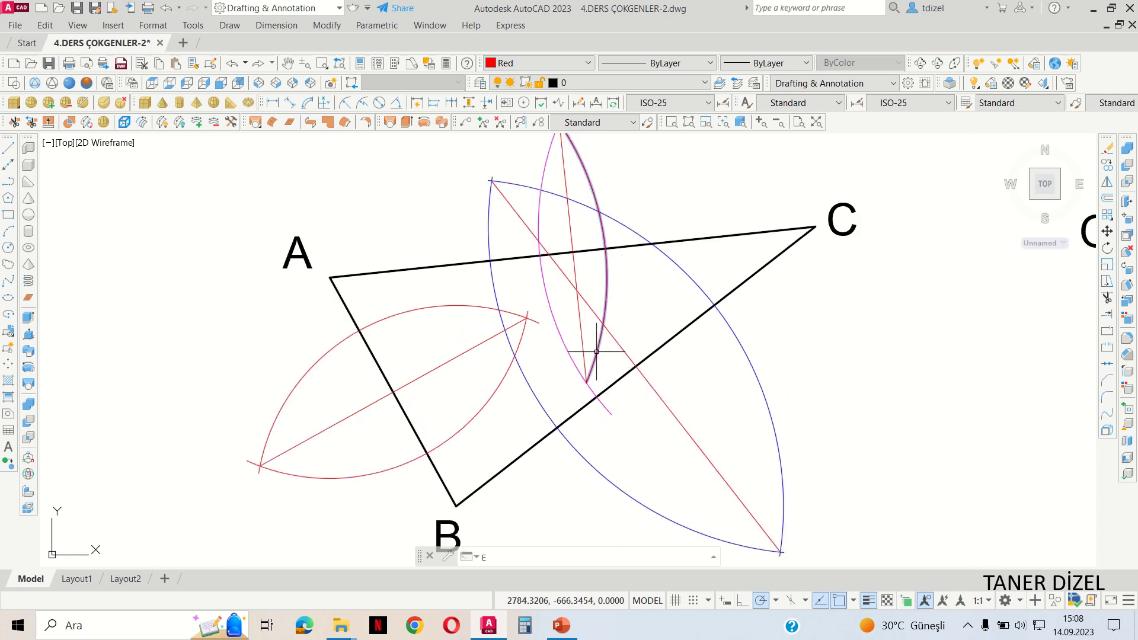
key("Return")
left_click(489, 339)
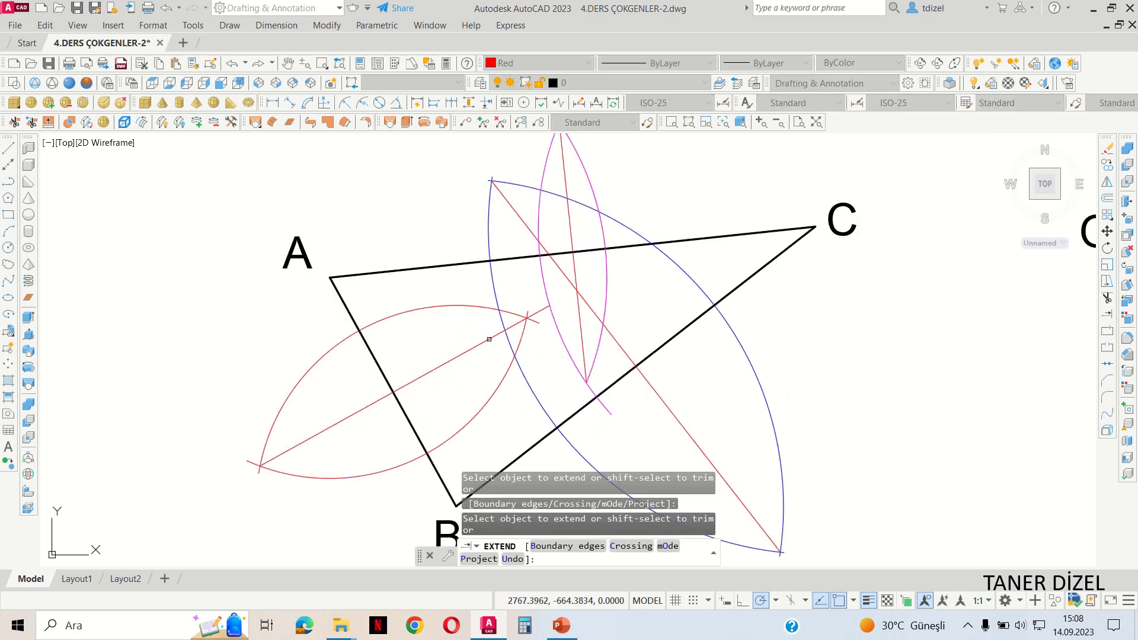
left_click(489, 338)
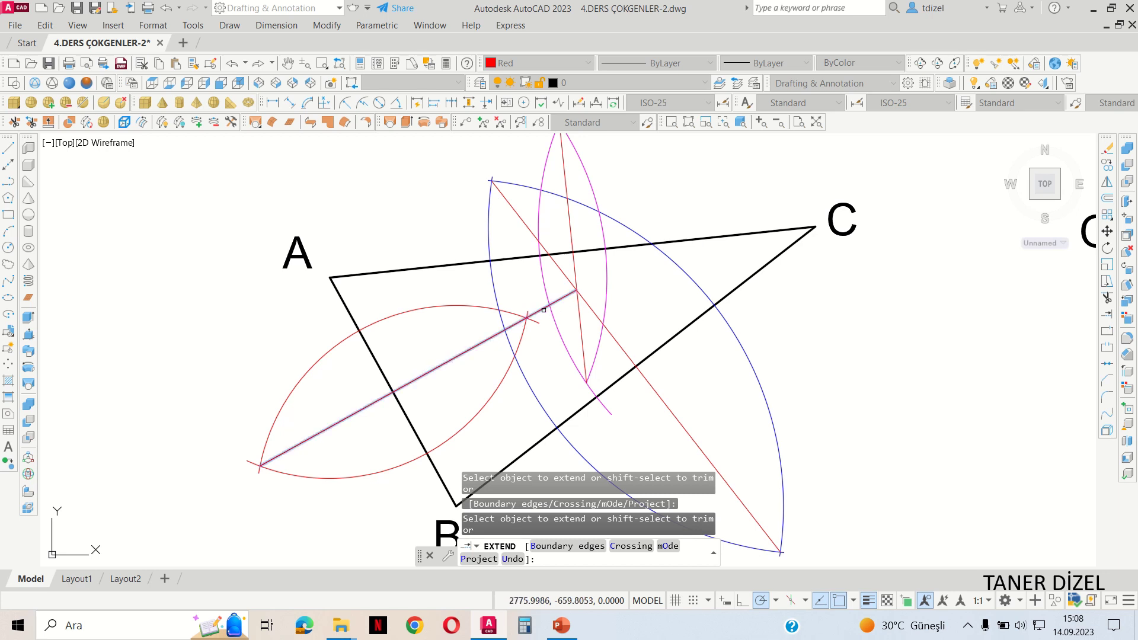
key("Return")
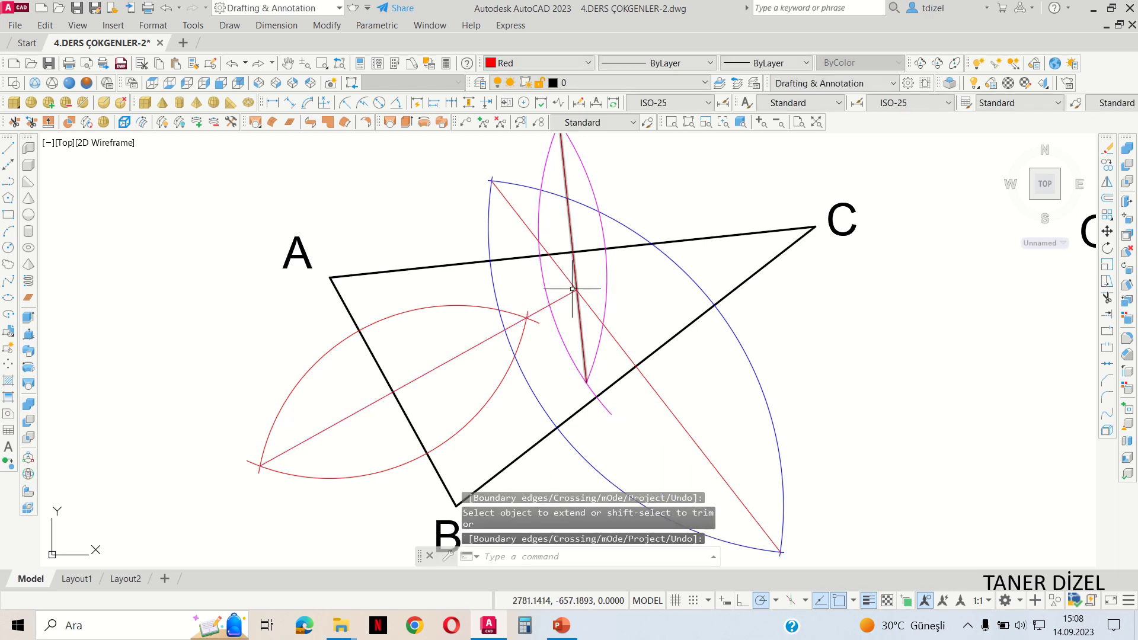
scroll(578, 282, "up", 2)
scroll(581, 286, "up", 4)
scroll(583, 290, "down", 4)
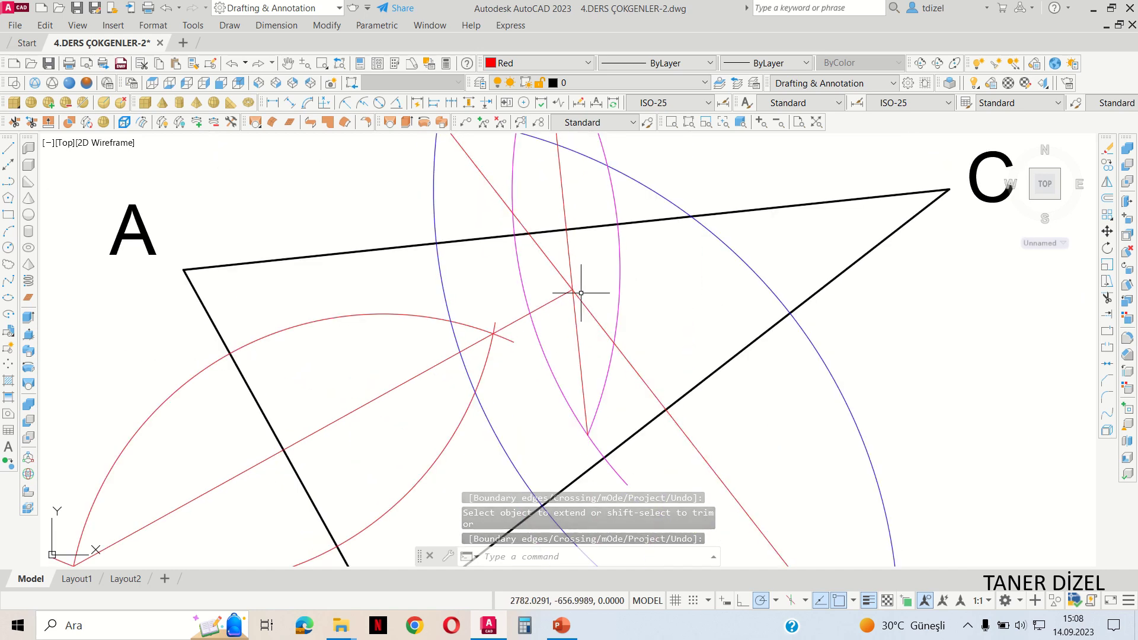
scroll(585, 295, "down", 2)
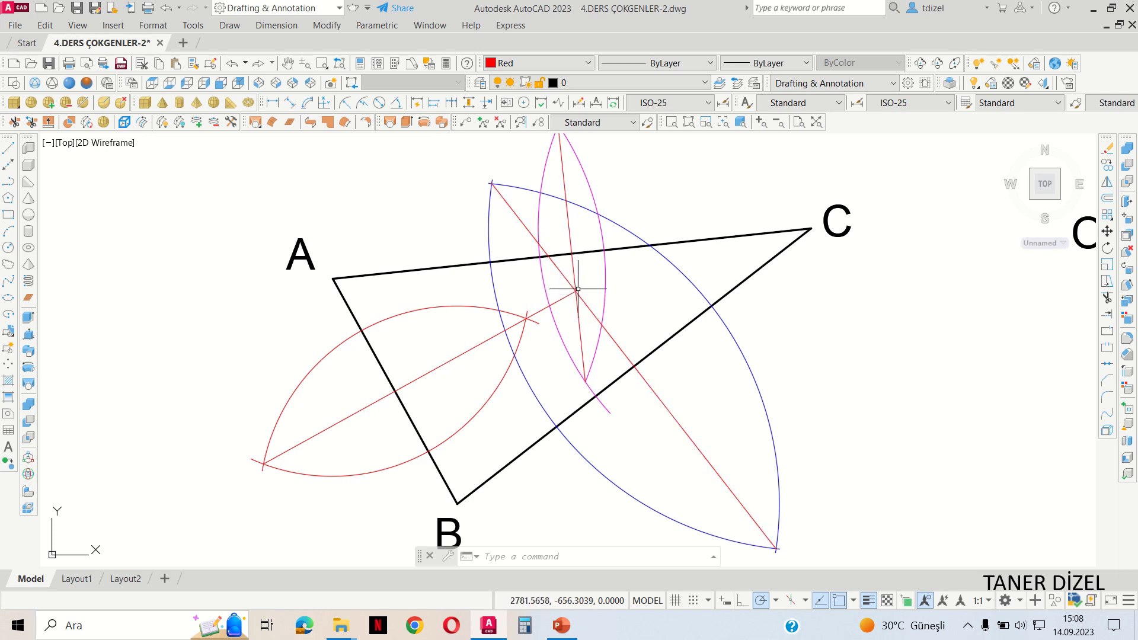
scroll(579, 293, "down", 2)
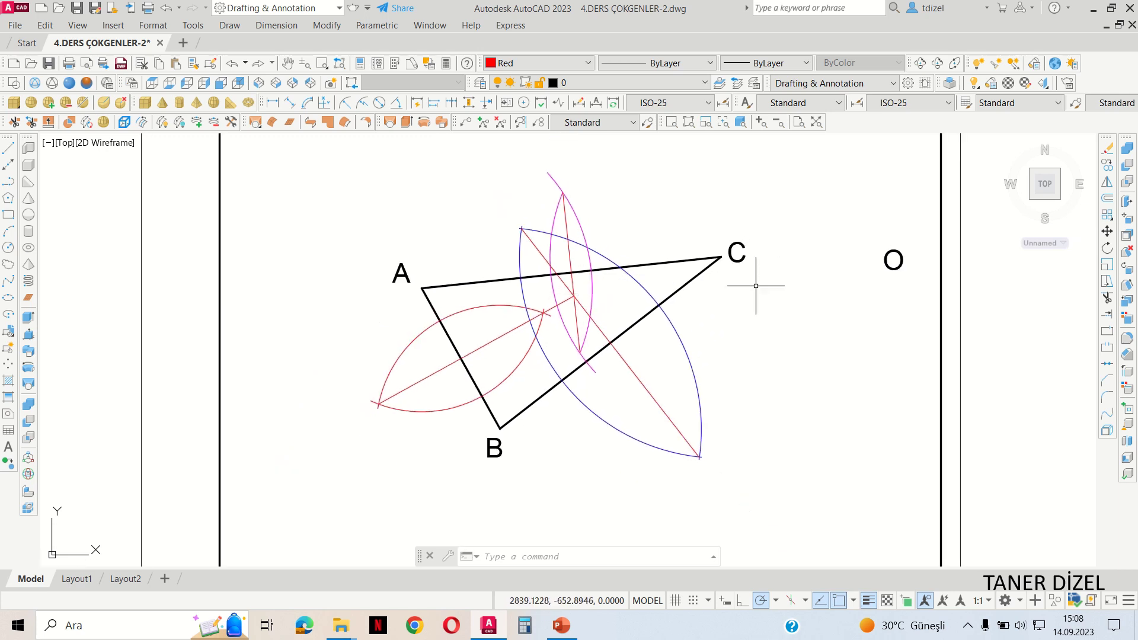
Move the O label to where the first triangle's bisectors meet
left_click(888, 267)
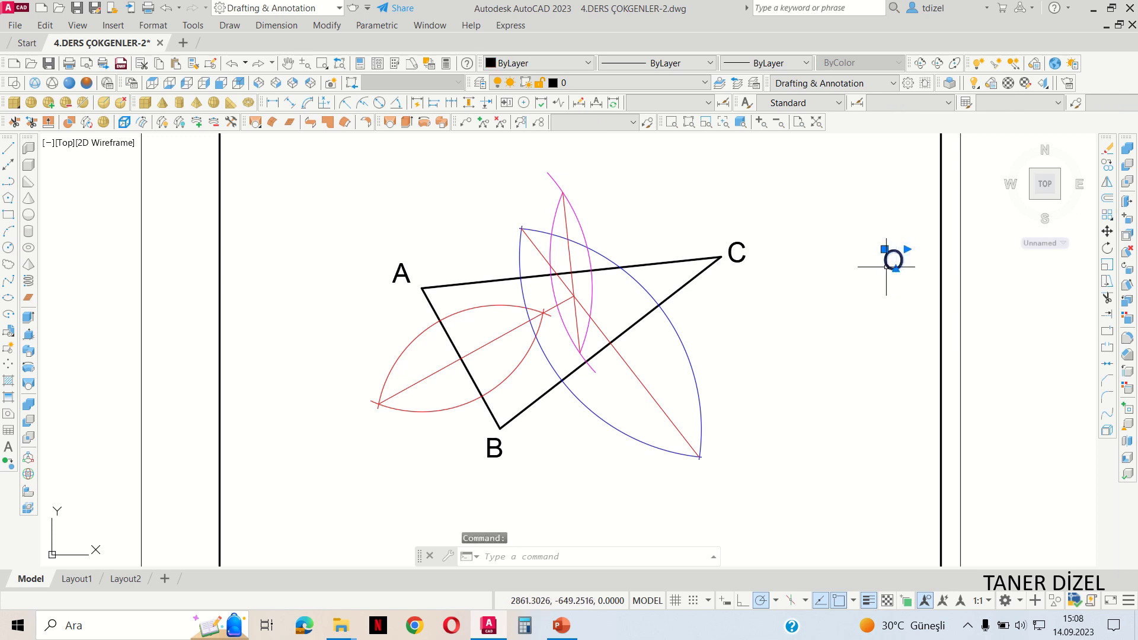
left_click_drag(886, 267, 584, 305)
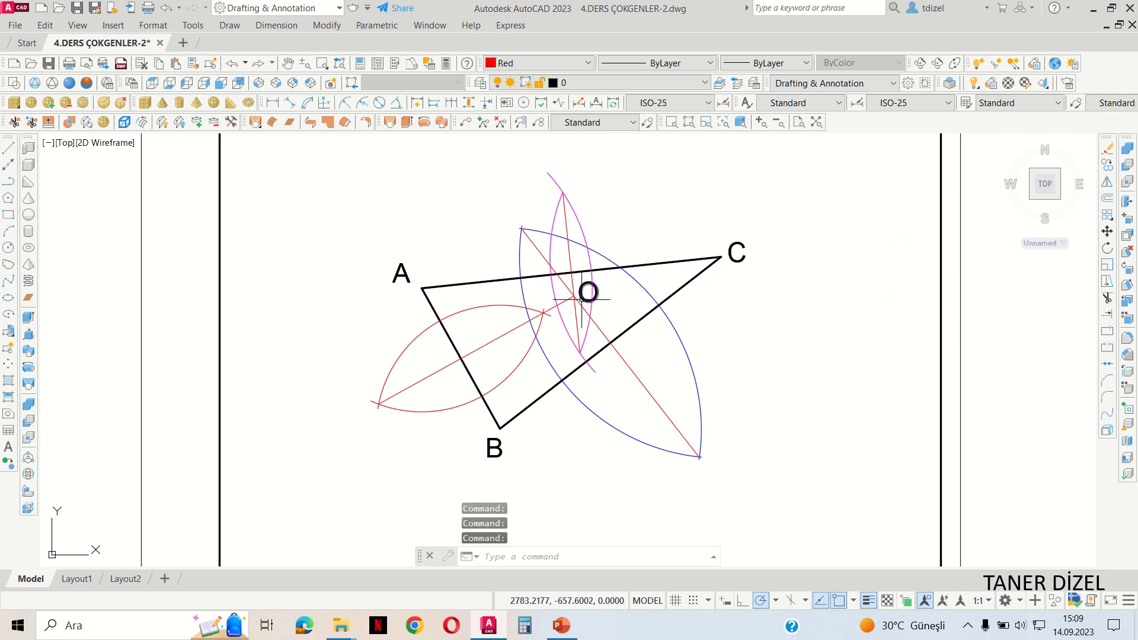
scroll(581, 299, "up", 2)
scroll(580, 300, "up", 2)
scroll(580, 300, "down", 2)
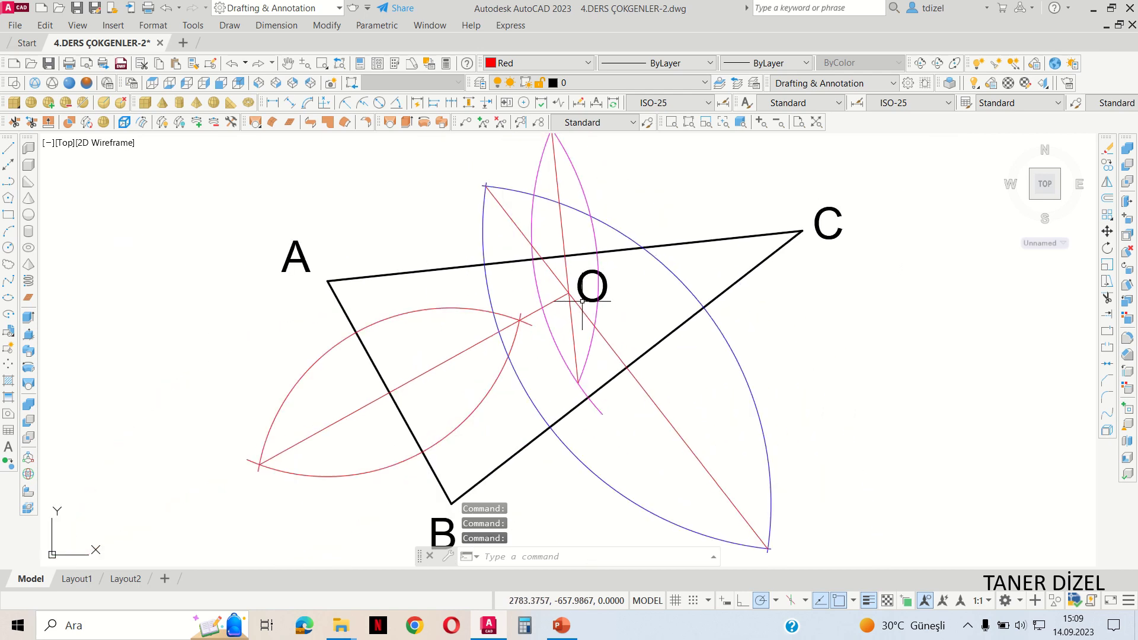
scroll(488, 314, "down", 2)
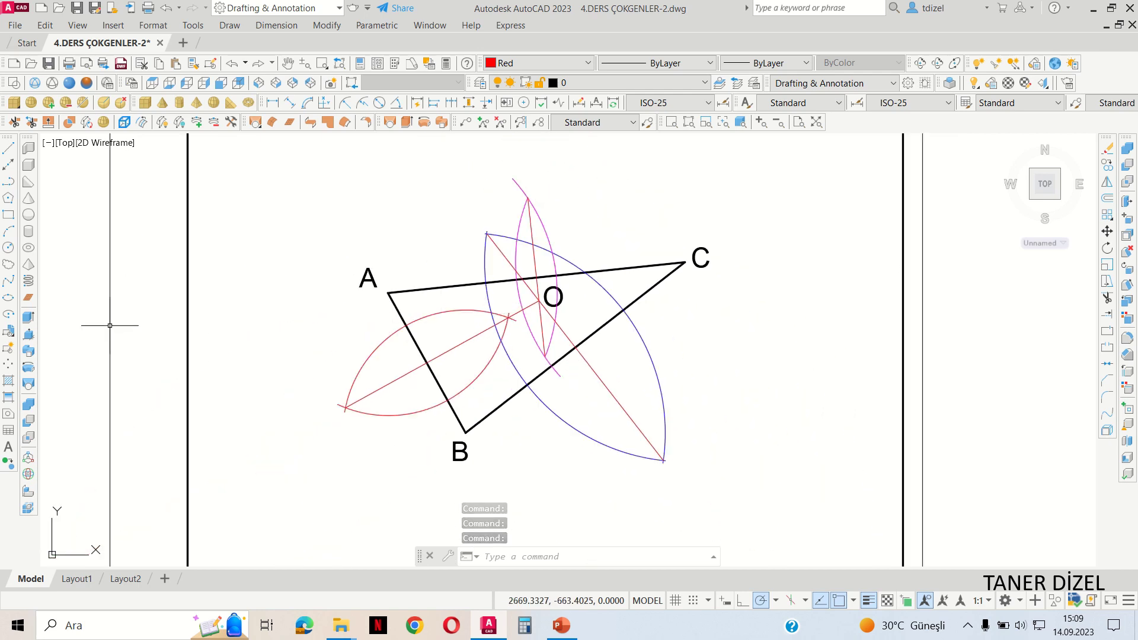
Draw a circle centred on O passing through vertex B
left_click(8, 250)
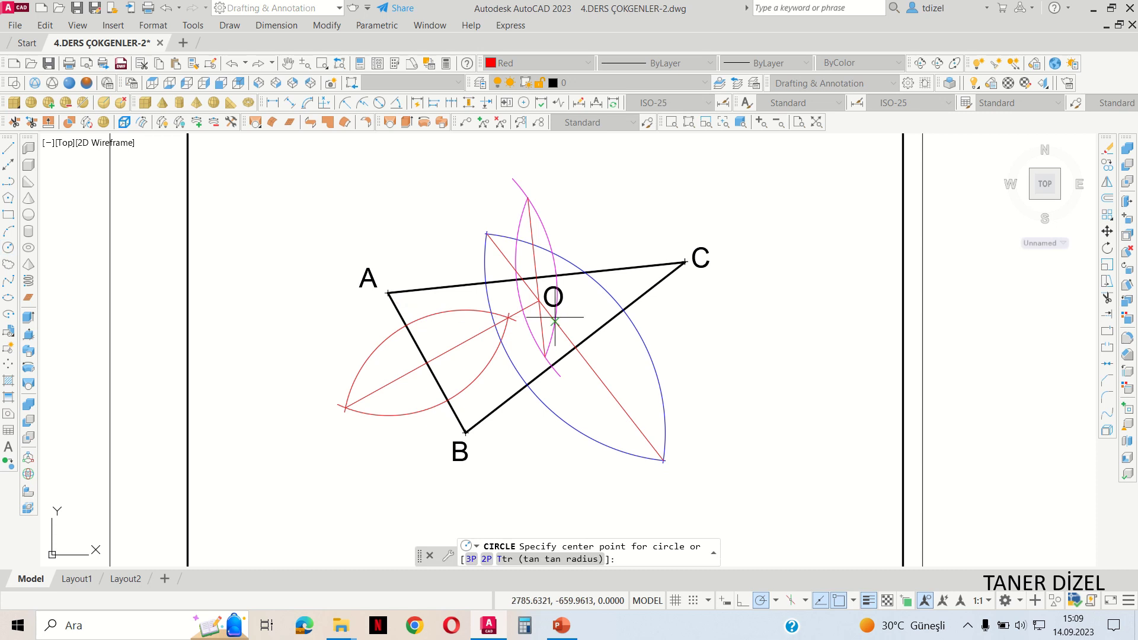
left_click(538, 301)
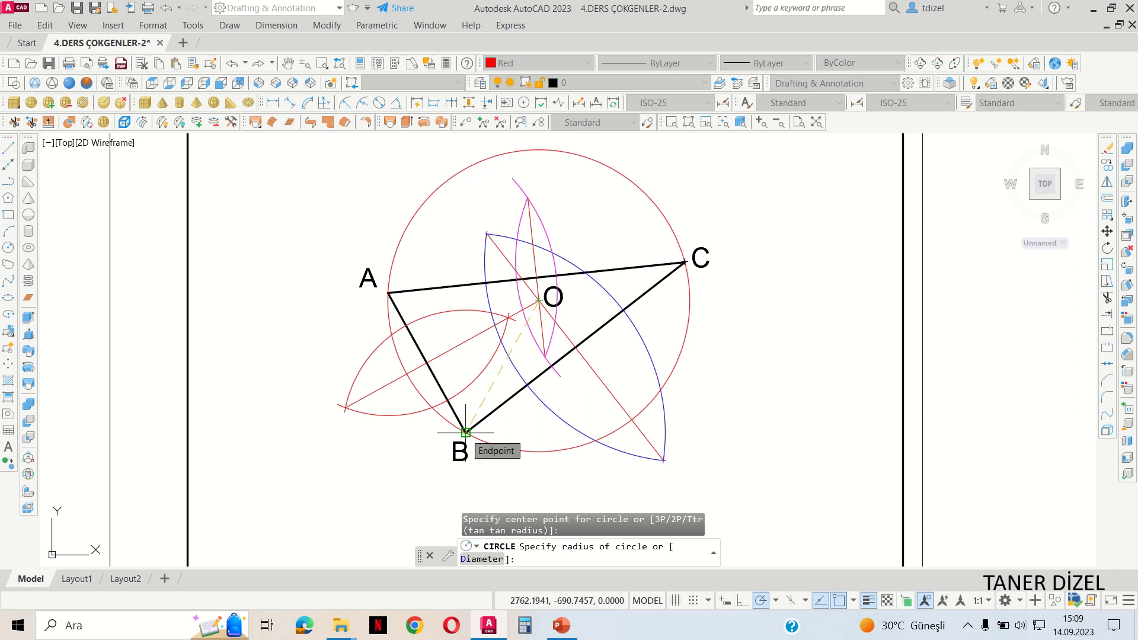
left_click(466, 432)
Set the circle's colour to ByLayer and its lineweight to 0.30 mm
left_click(561, 151)
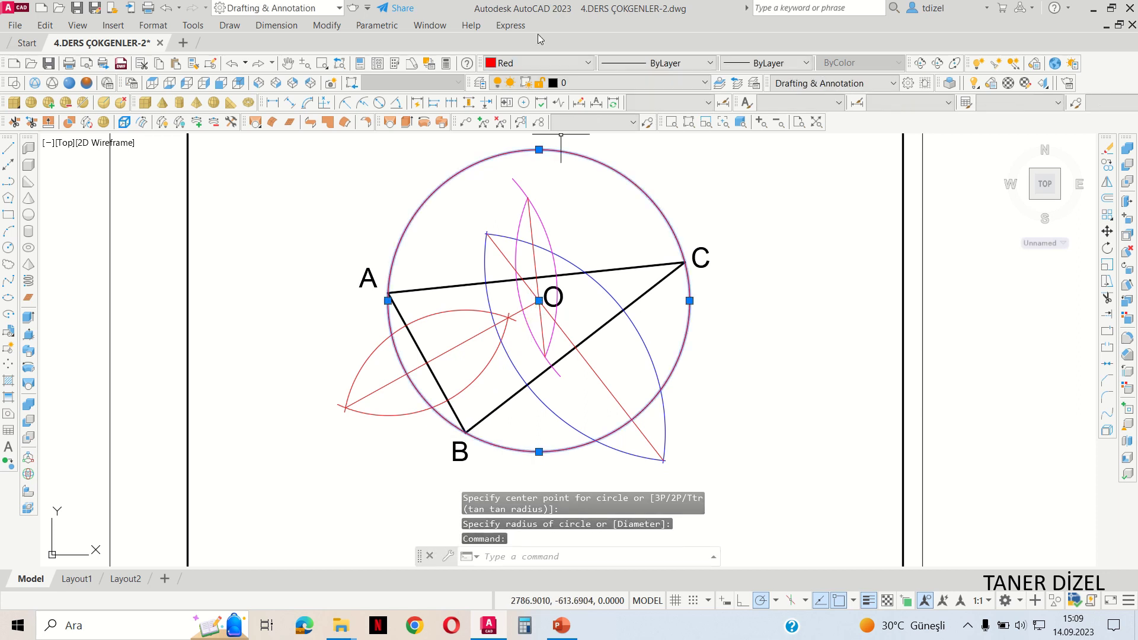
left_click(536, 63)
left_click(513, 73)
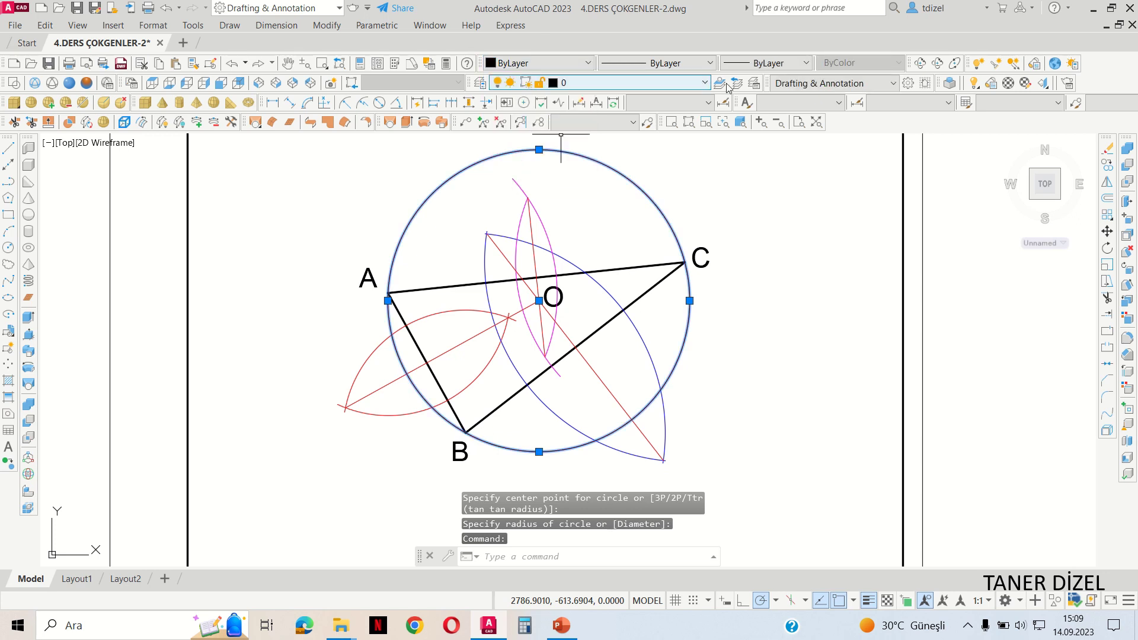
left_click(790, 67)
left_click(770, 221)
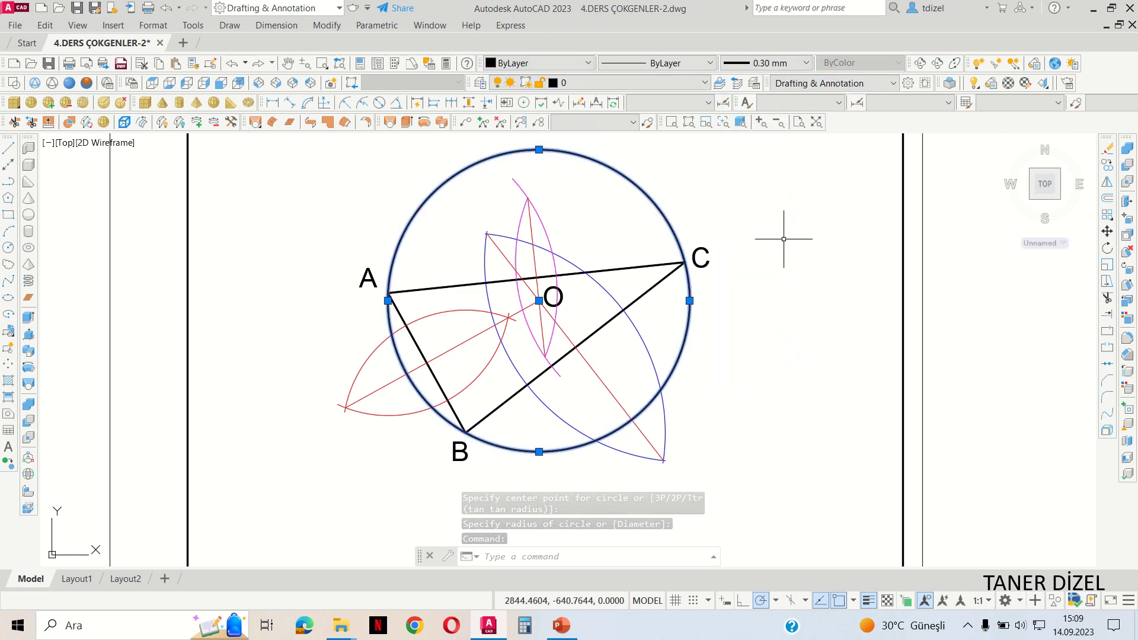
key("Escape")
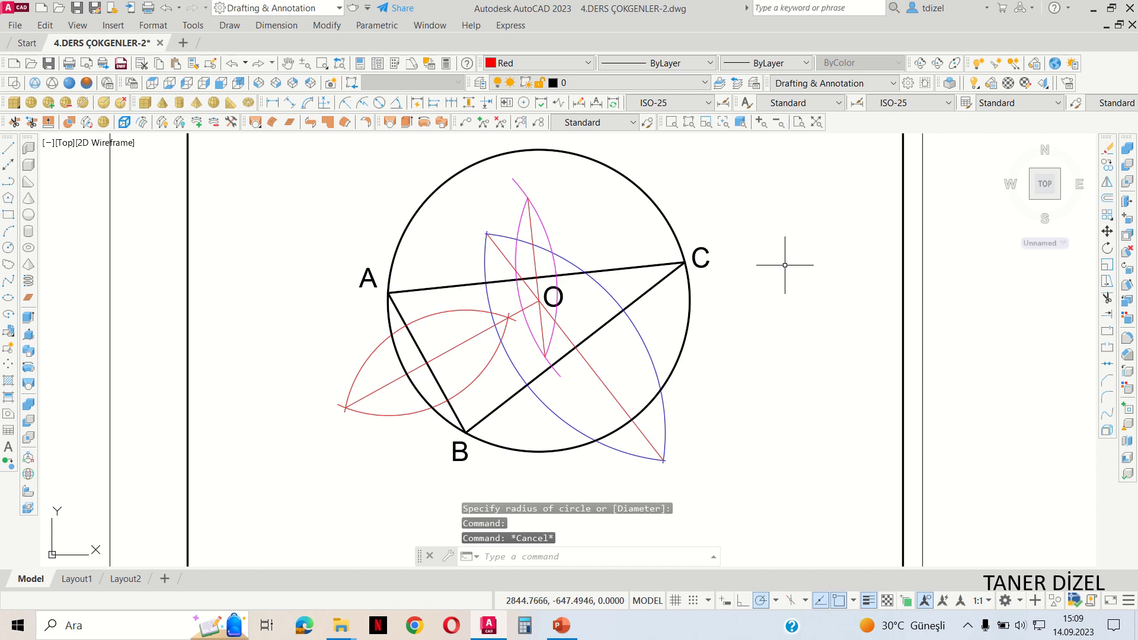
scroll(785, 265, "down", 3)
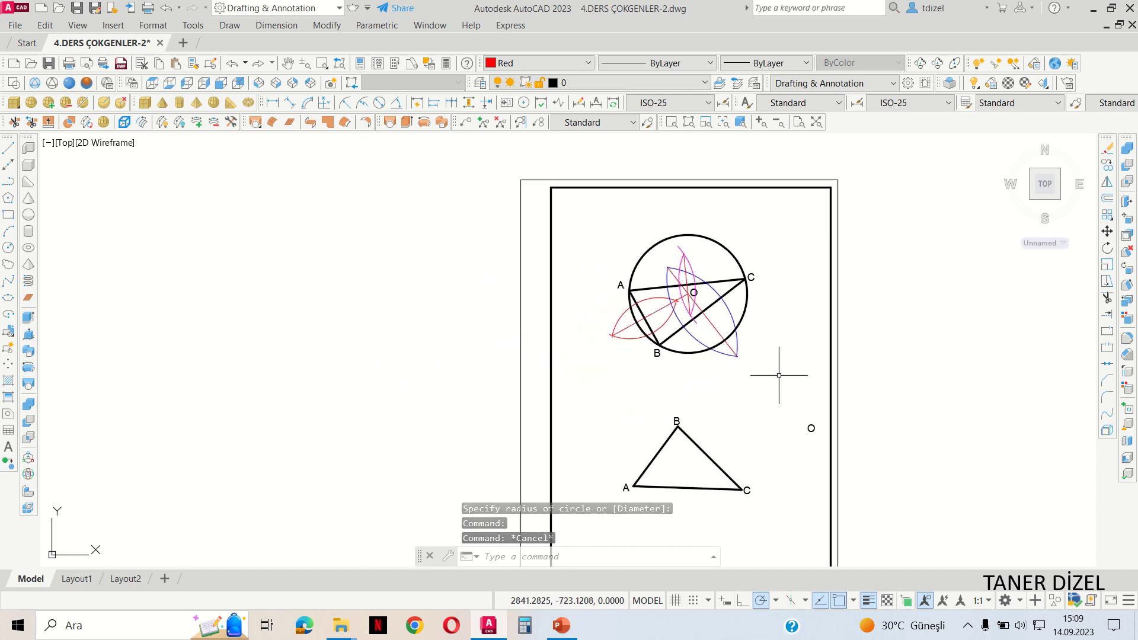
On the second triangle, draw an arc centred at A crossing side AB, then lengthen it
mouse_move(780, 371)
middle_mouse_down()
mouse_move(708, 320)
mouse_move(698, 267)
middle_mouse_up()
scroll(636, 354, "up", 3)
scroll(640, 335, "up", 2)
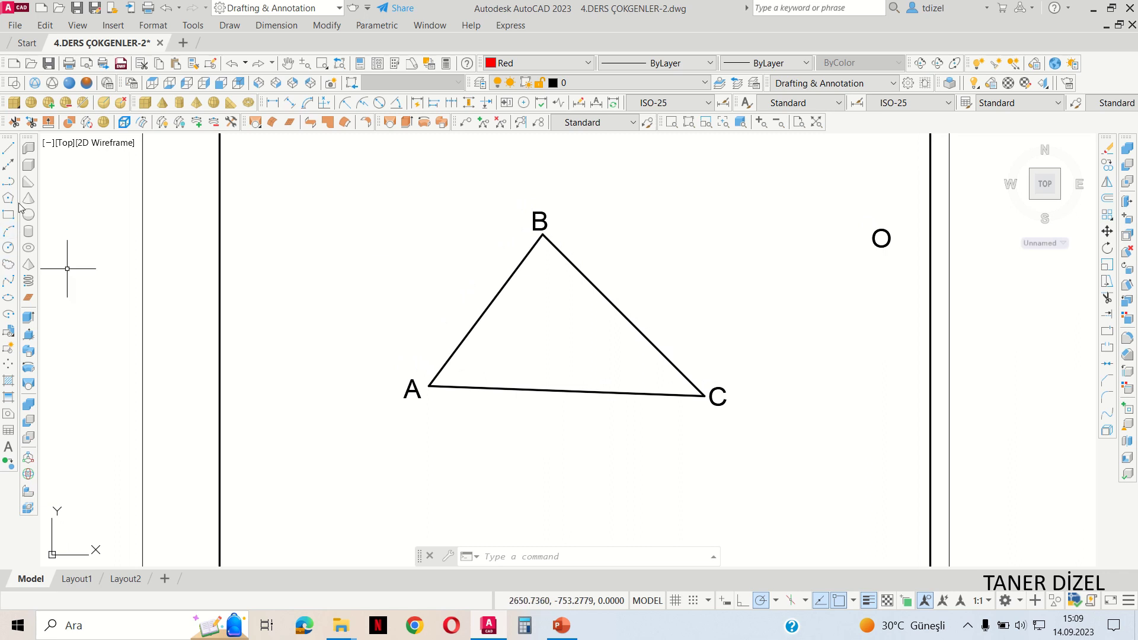
left_click(9, 232)
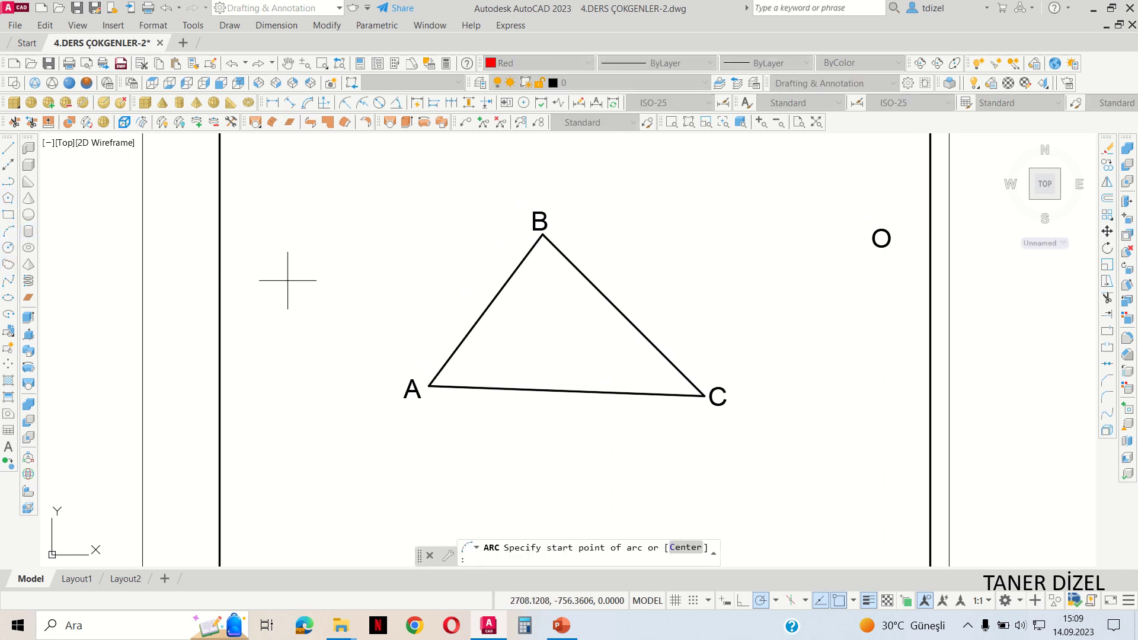
type("C")
key("Return")
left_click(429, 386)
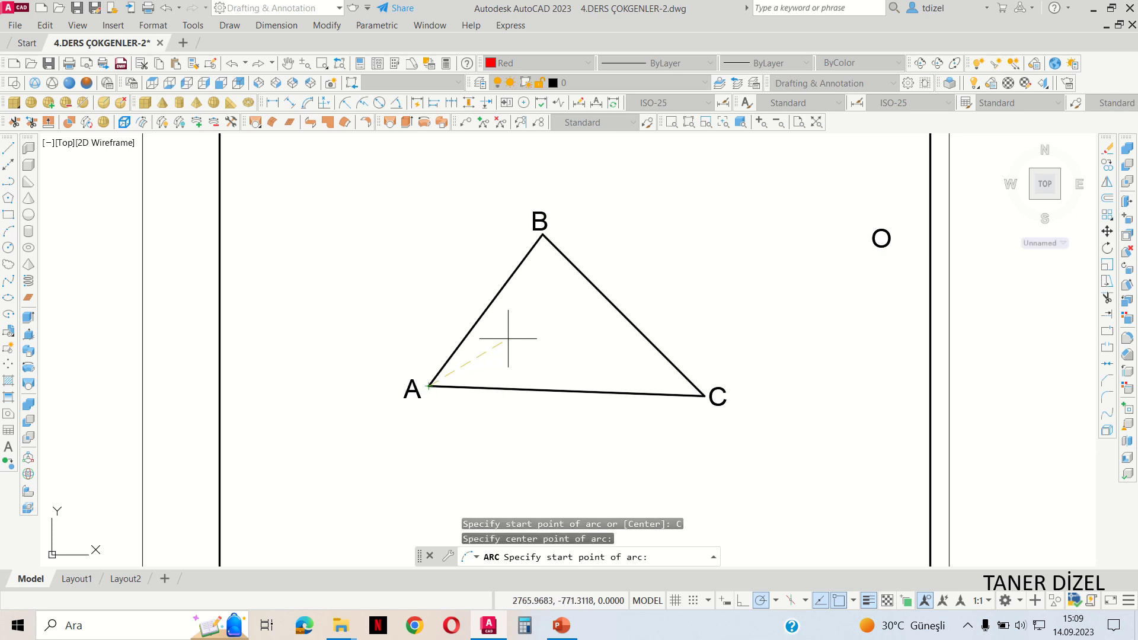
left_click(538, 333)
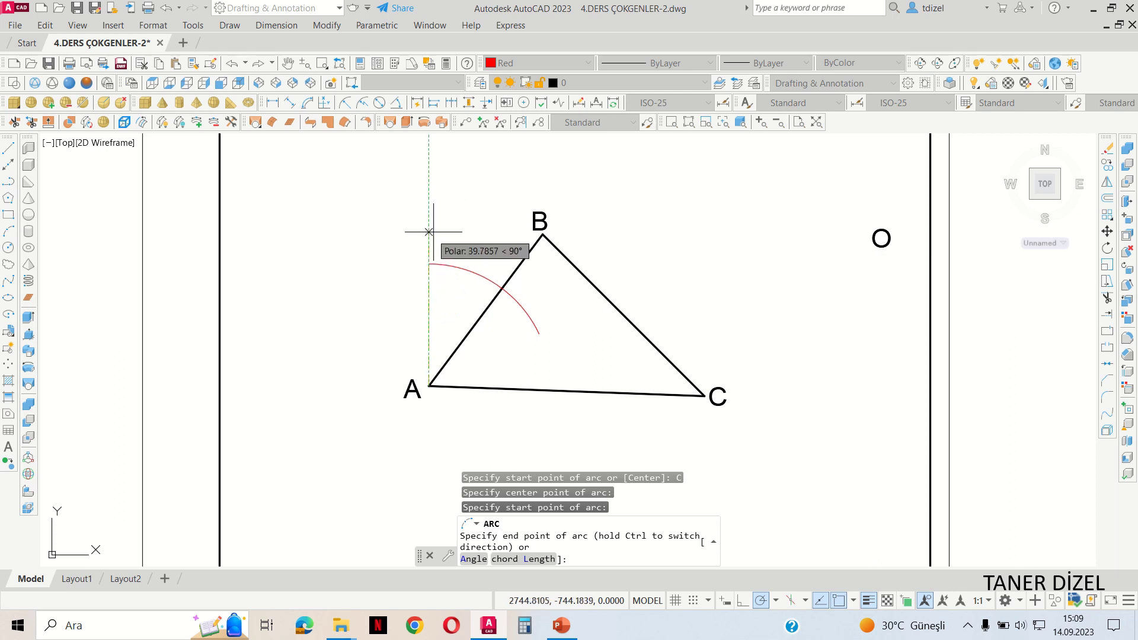
left_click(406, 235)
left_click(535, 327)
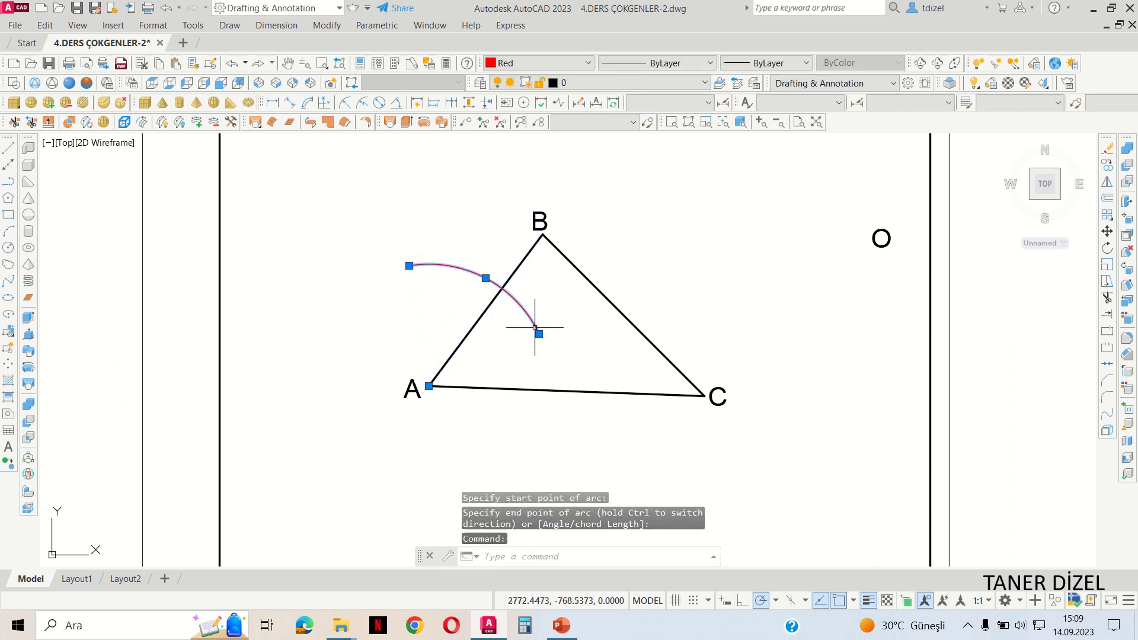
left_click(538, 334)
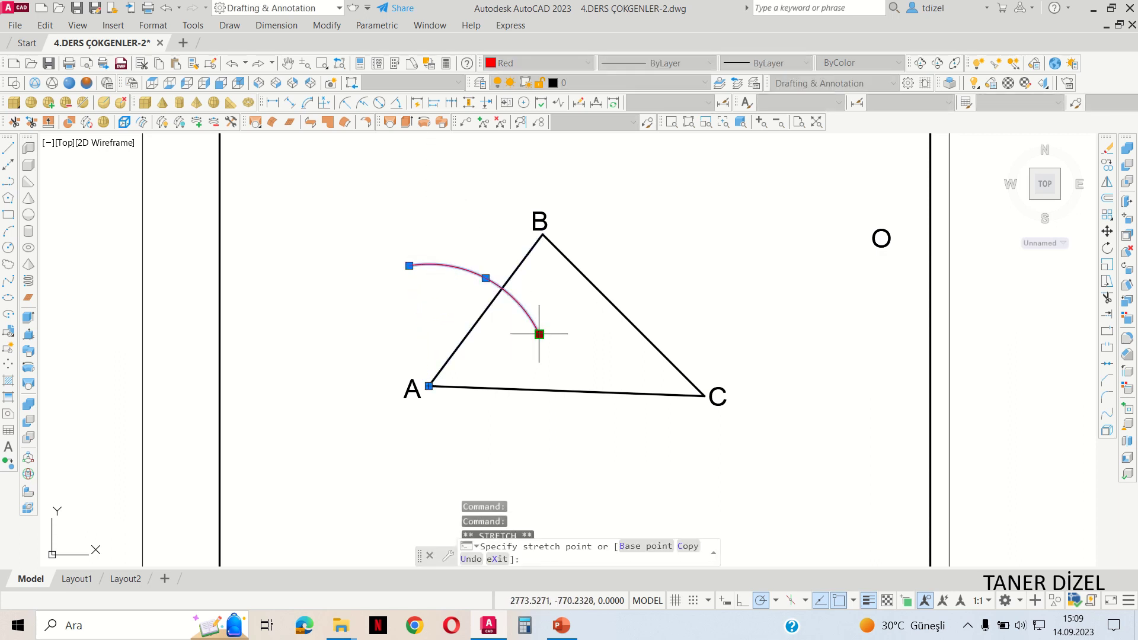
left_click(549, 365)
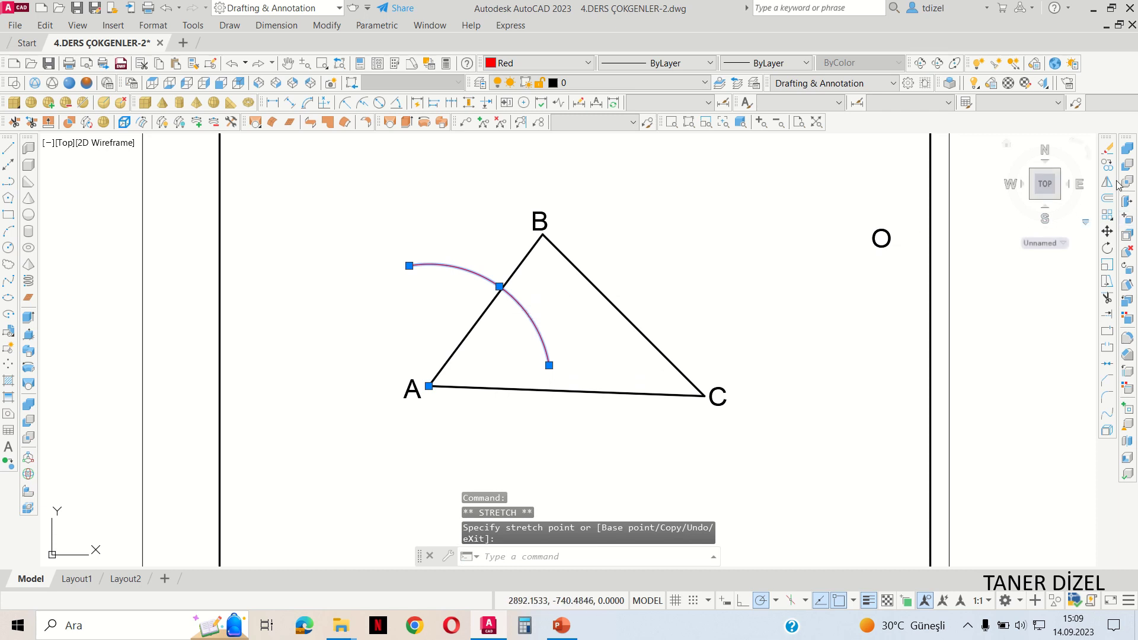
Copy the arc from vertex A to vertex B
left_click(1107, 166)
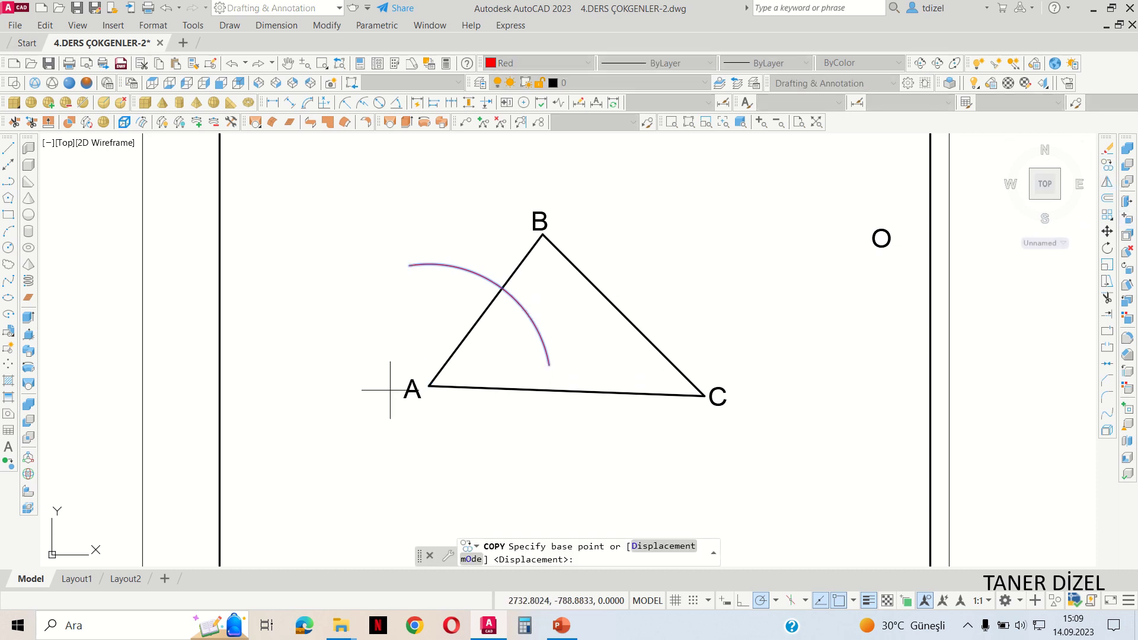
left_click(429, 385)
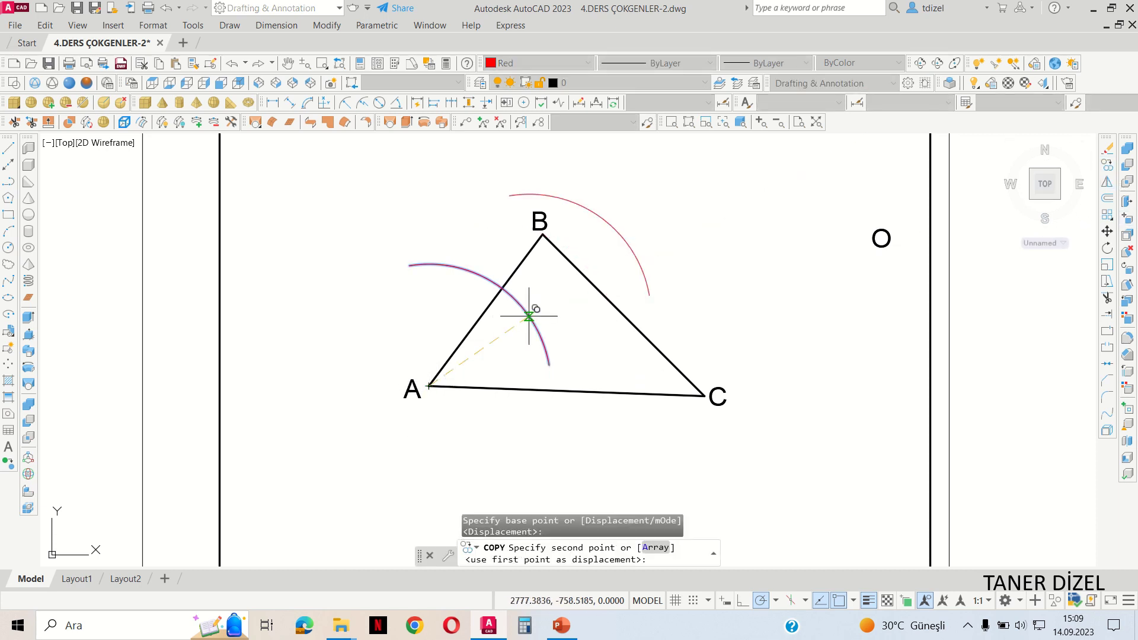
left_click(547, 237)
middle_click_drag(582, 220, 589, 279)
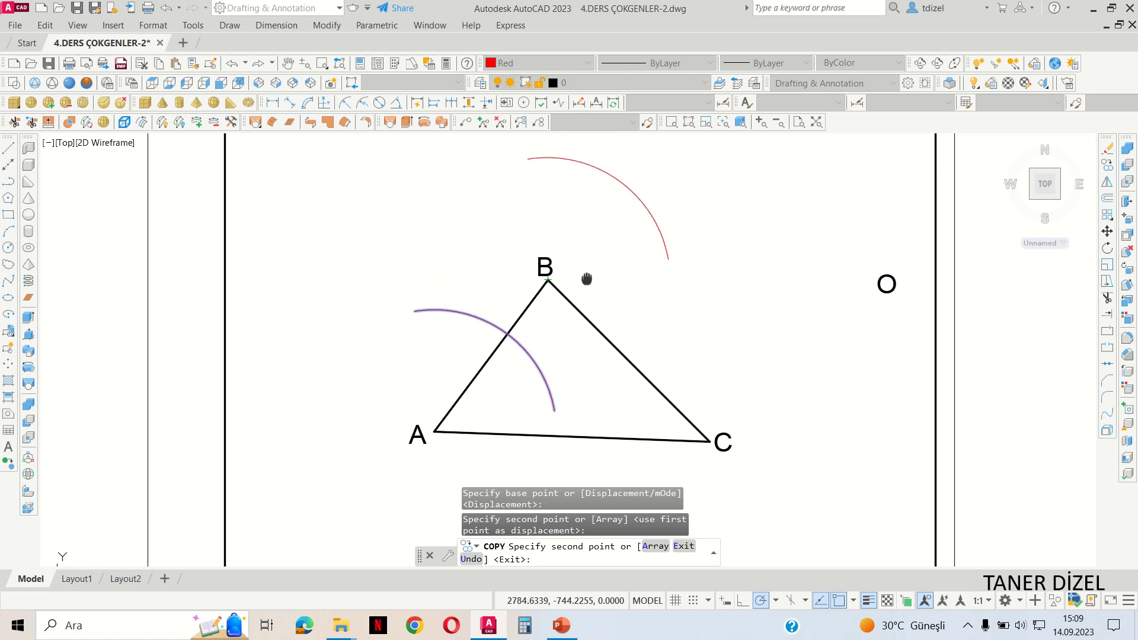
key("Return")
Rotate the copied arc 180° about vertex B
left_click(648, 222)
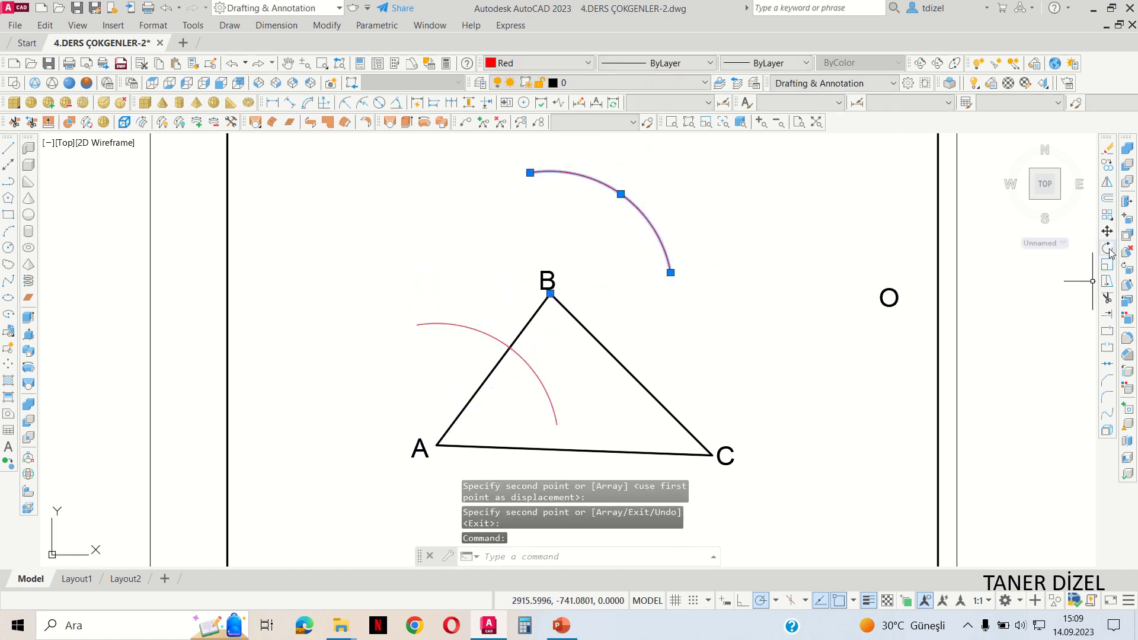
left_click(1108, 249)
left_click(550, 293)
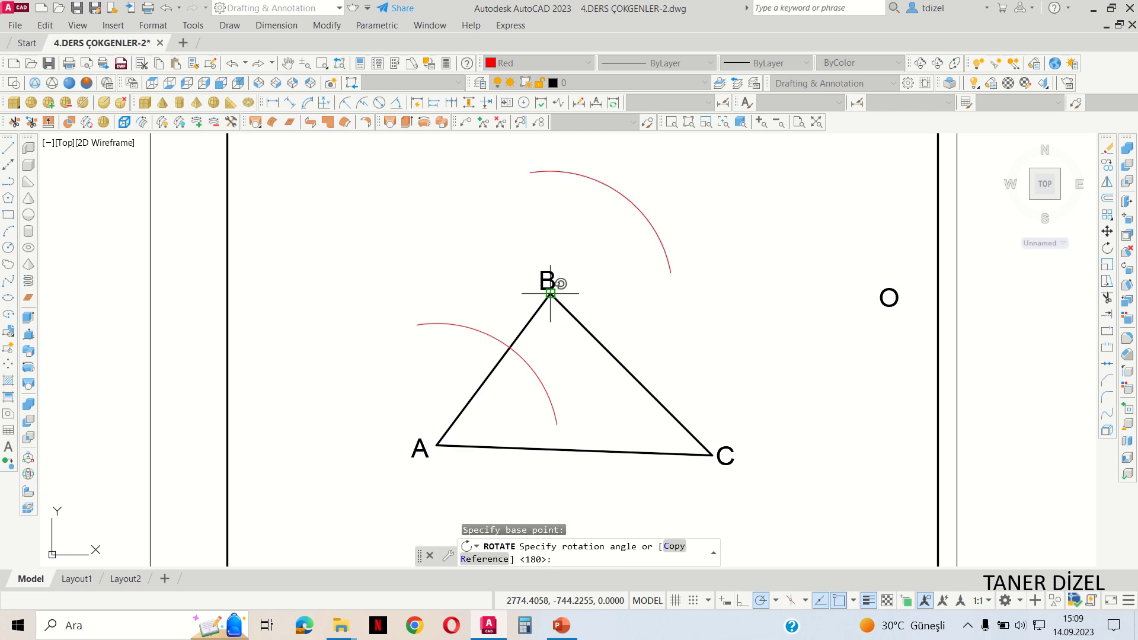
type("180")
key("Return")
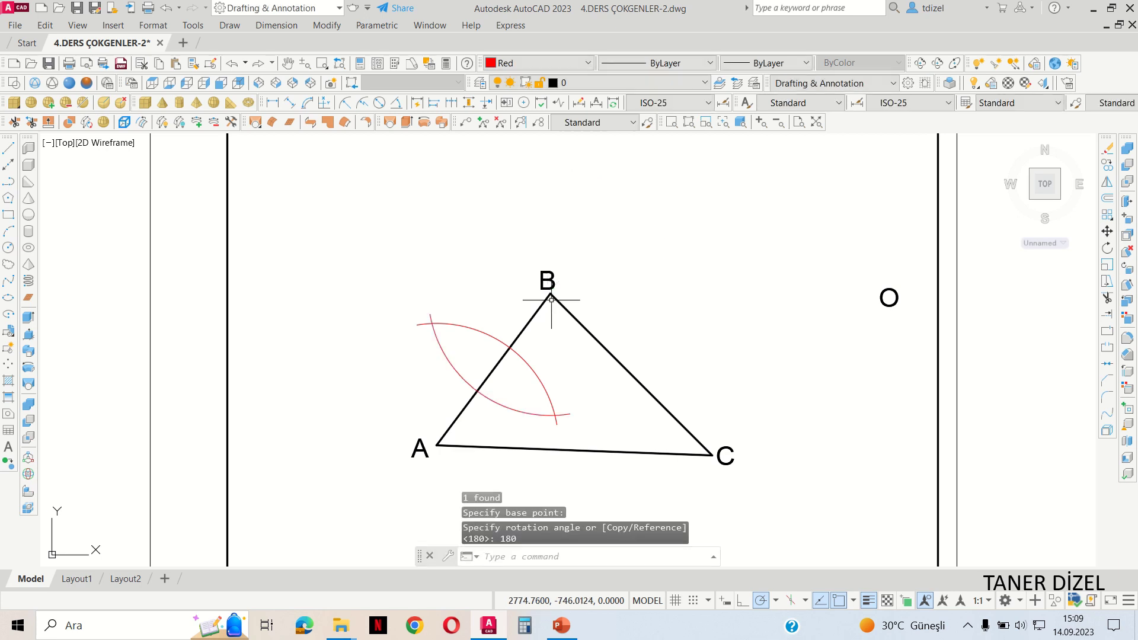
left_click(7, 231)
type("c")
key("Return")
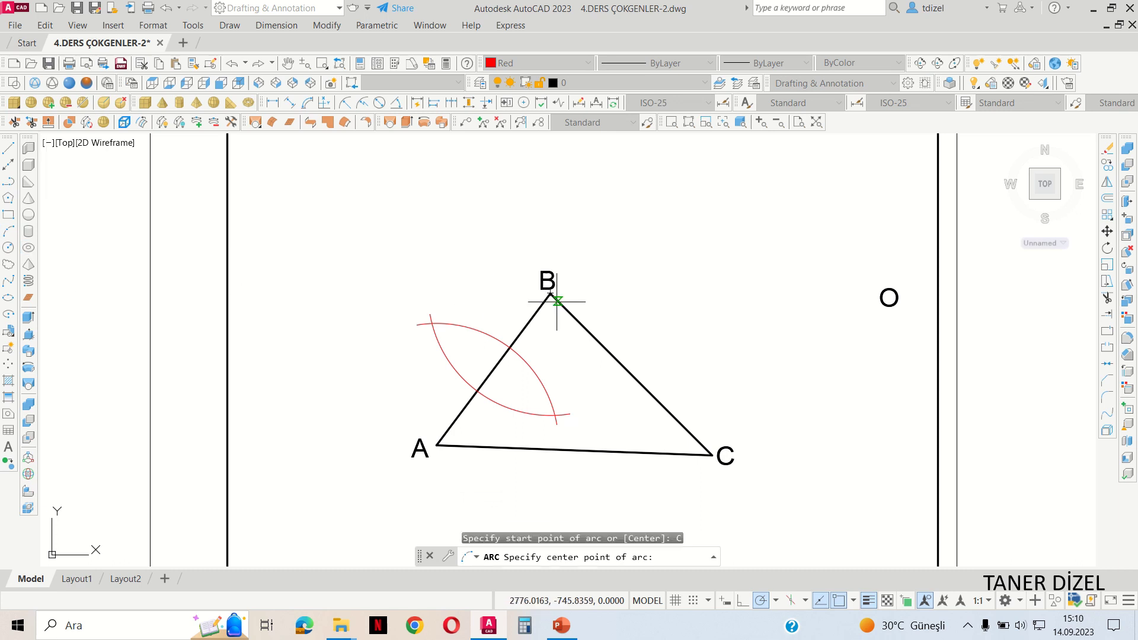
Draw an arc centred at B crossing side BC
left_click(550, 293)
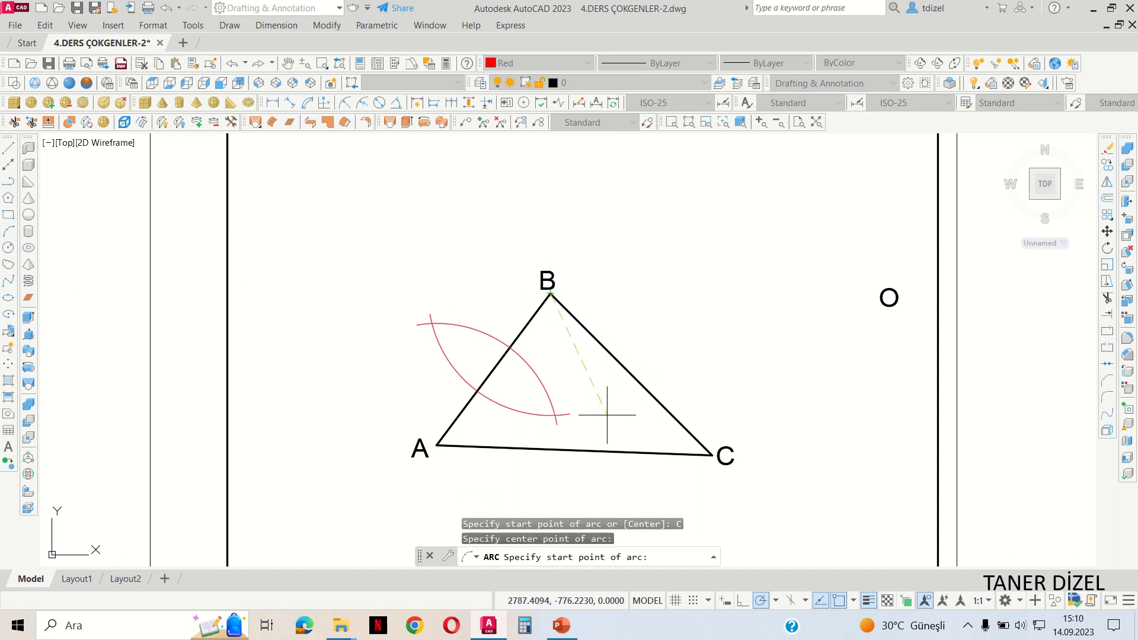
left_click(554, 422)
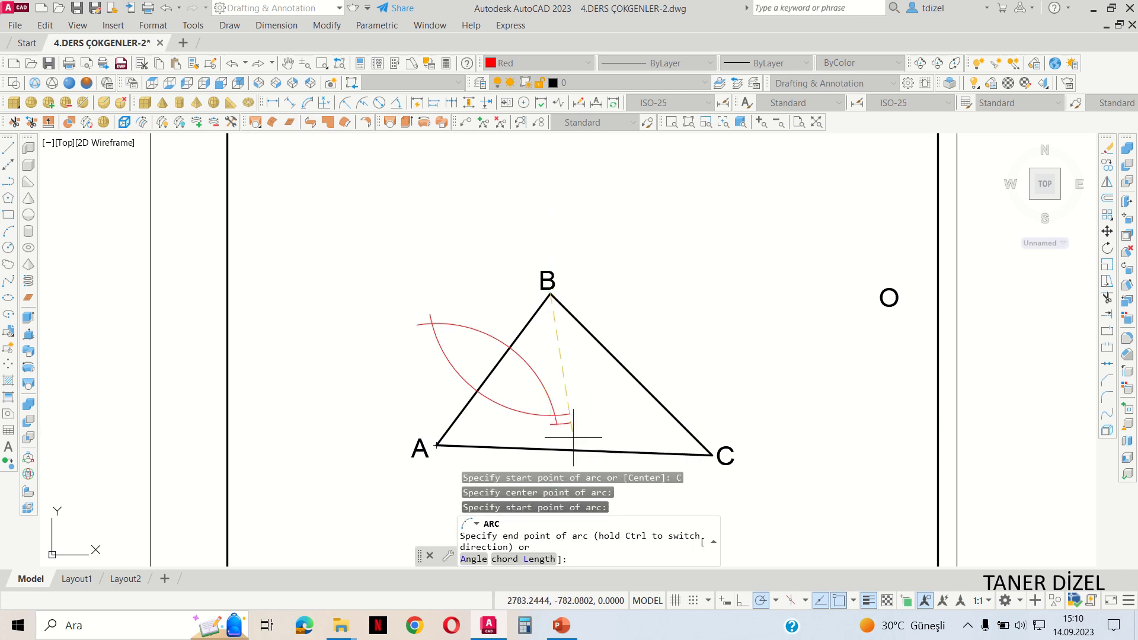
left_click(693, 292)
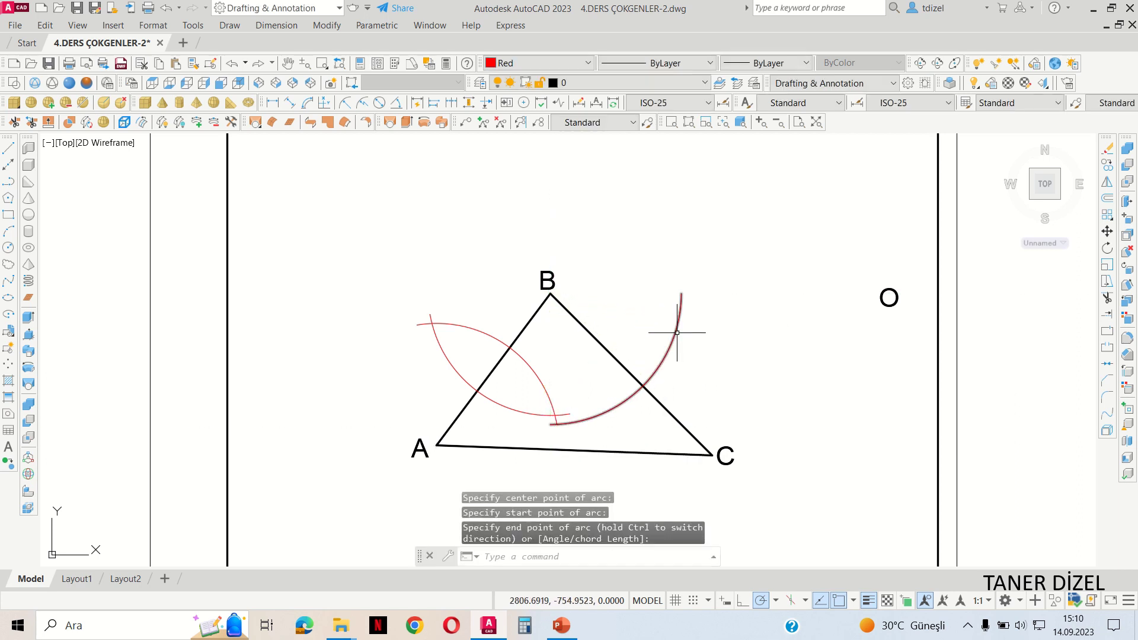
left_click(675, 339)
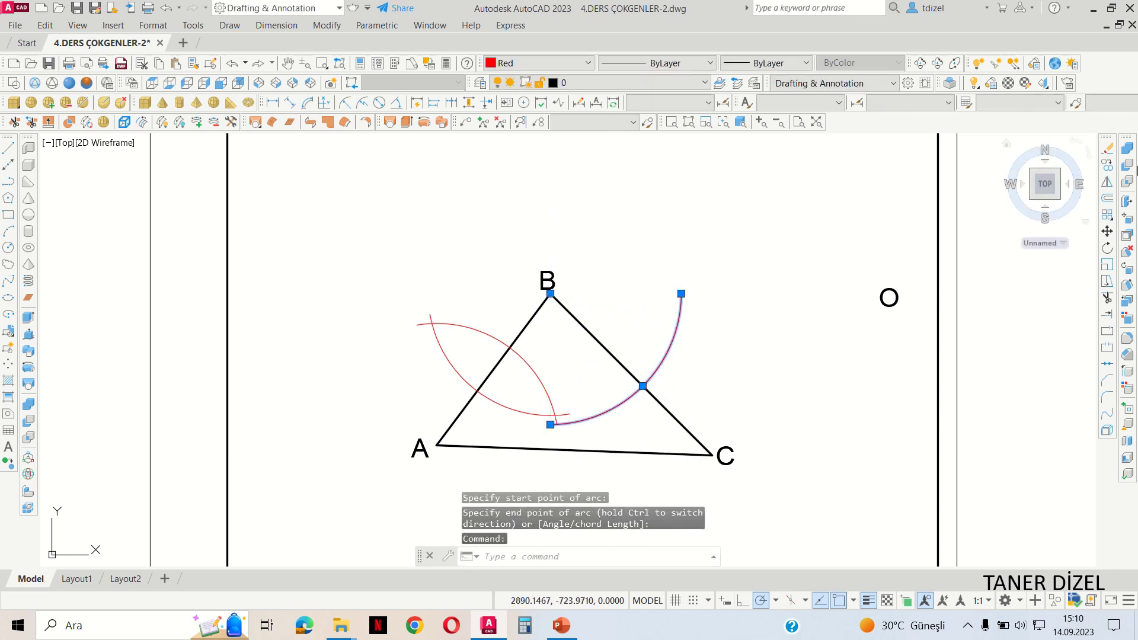
Copy the B arc from vertex B to vertex C
left_click(1110, 169)
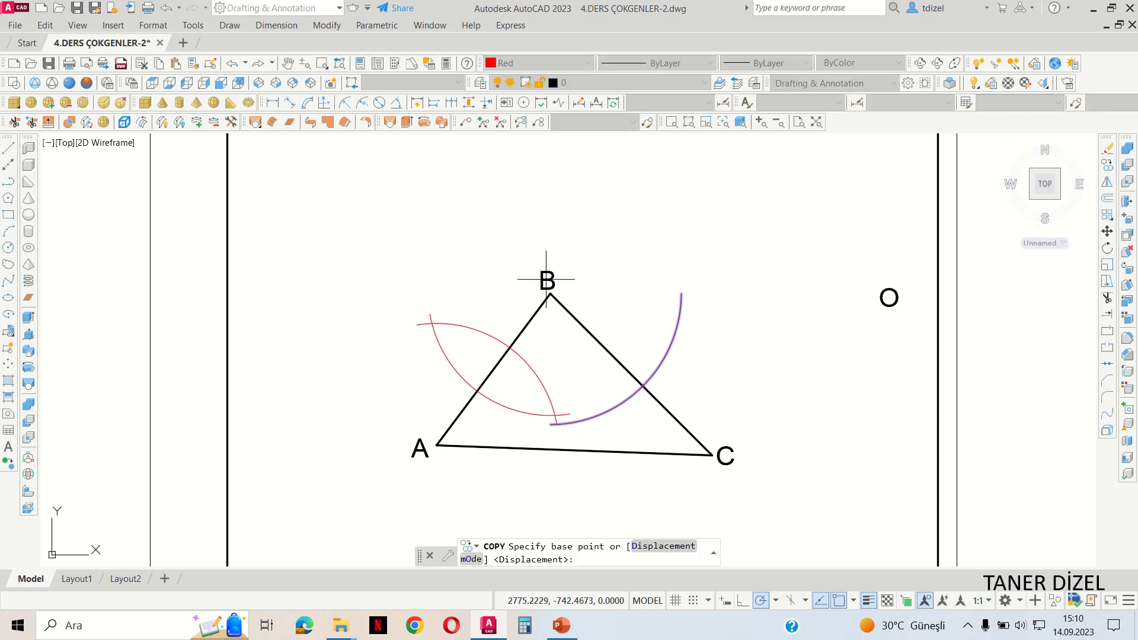
left_click(550, 292)
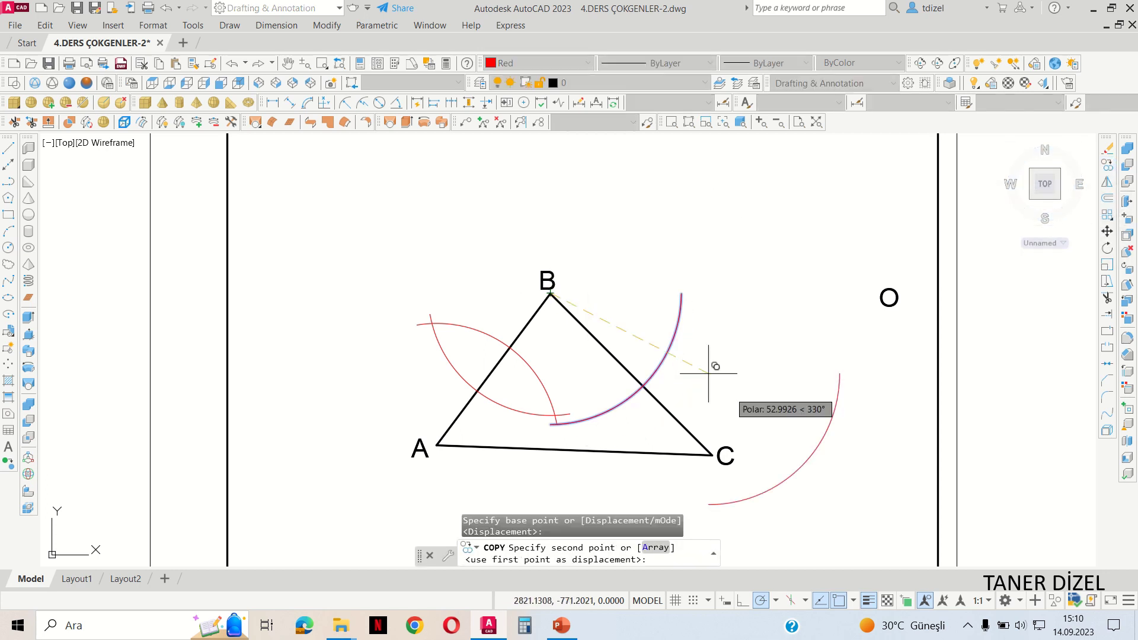
left_click(711, 454)
key("Return")
middle_click_drag(779, 446, 748, 370)
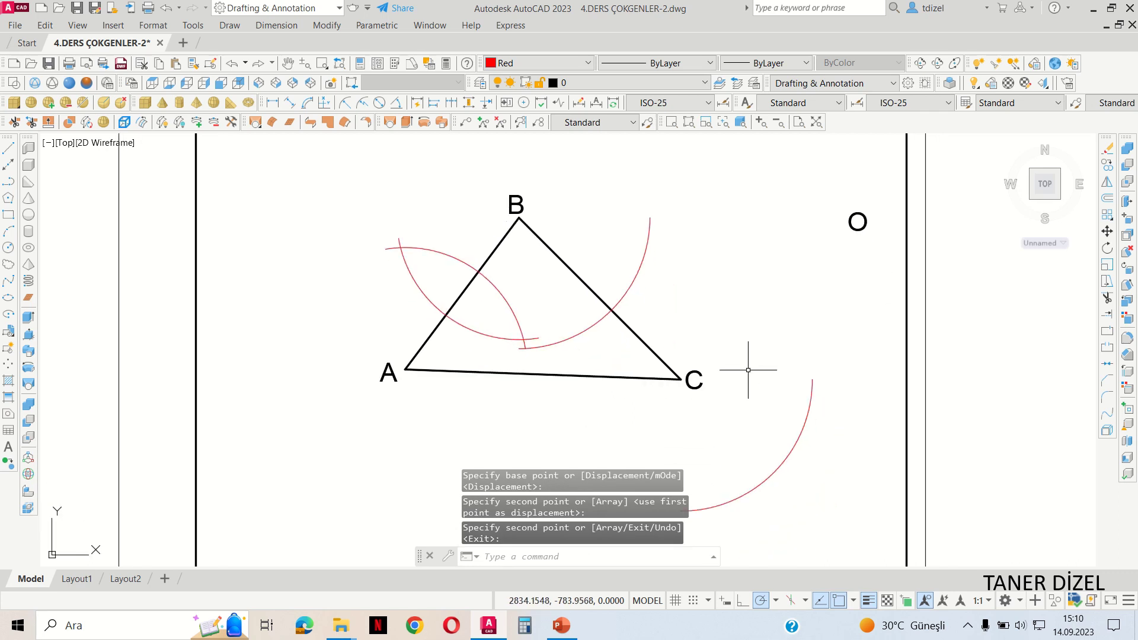
Rotate the copied arc 180° about vertex C
left_click(796, 437)
left_click(1106, 249)
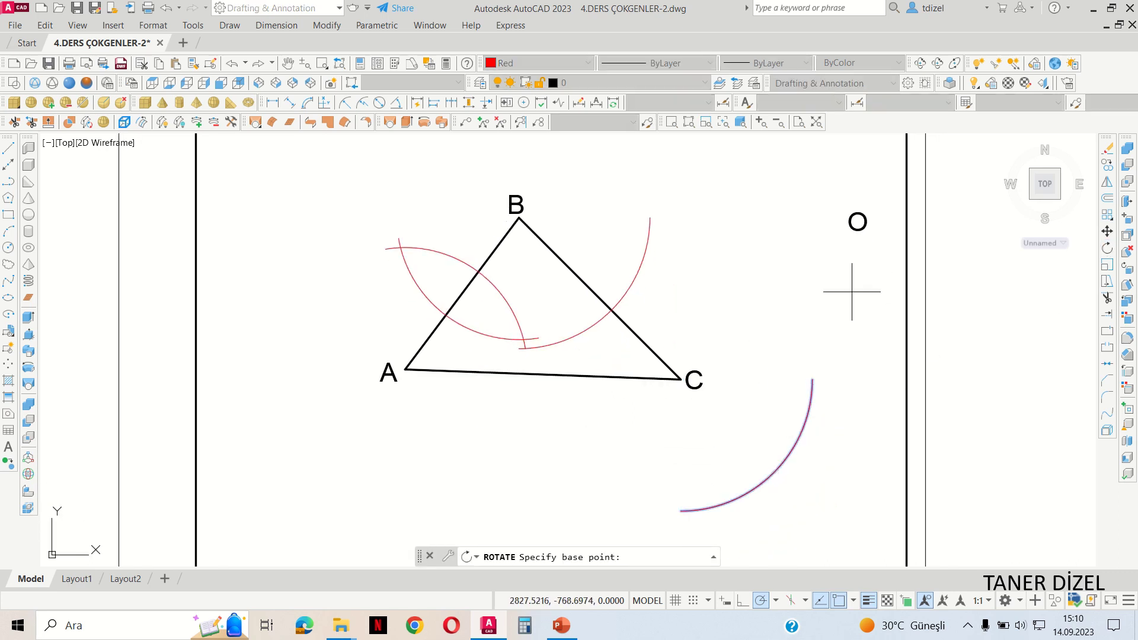
left_click(680, 379)
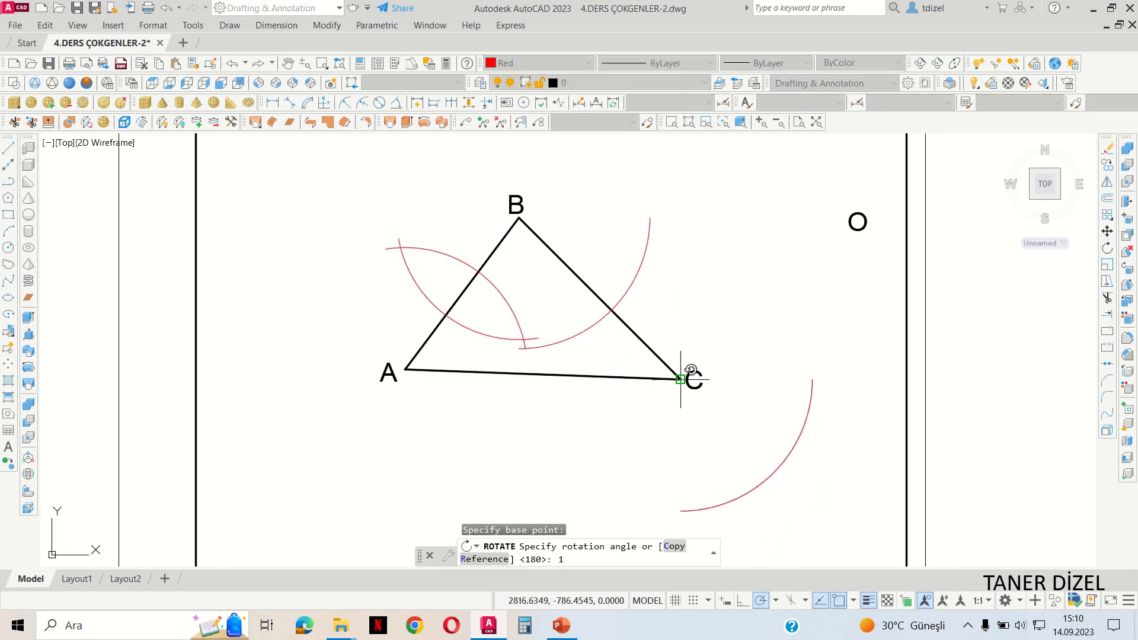
type("180")
key("Return")
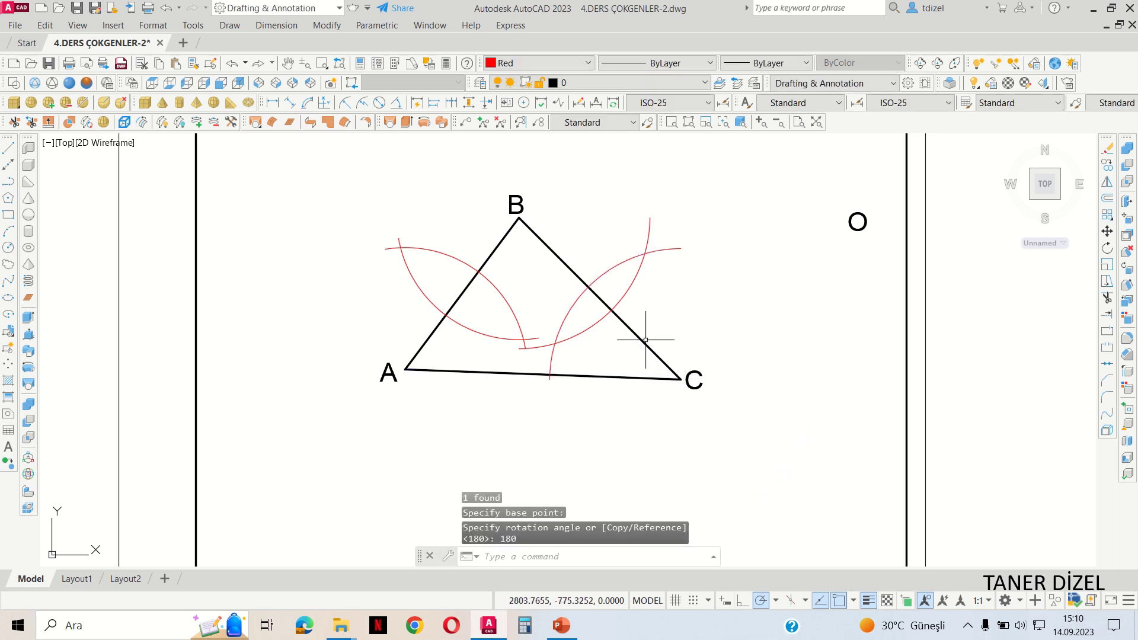
left_click(9, 232)
type("C")
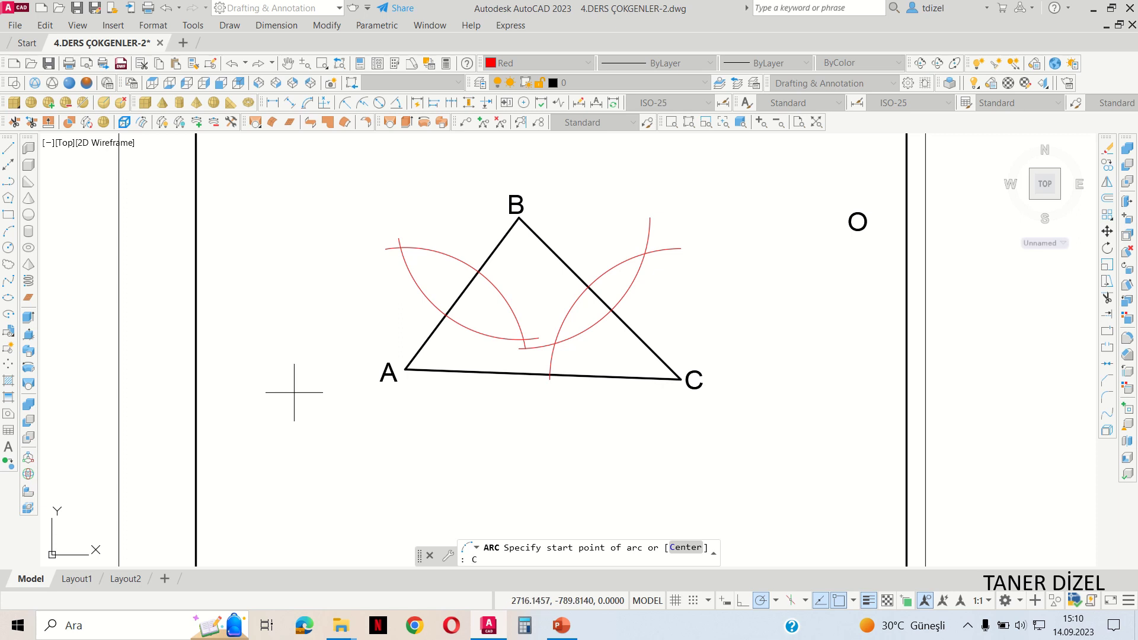
Draw an arc centred at A crossing side AC
key("Return")
left_click(405, 369)
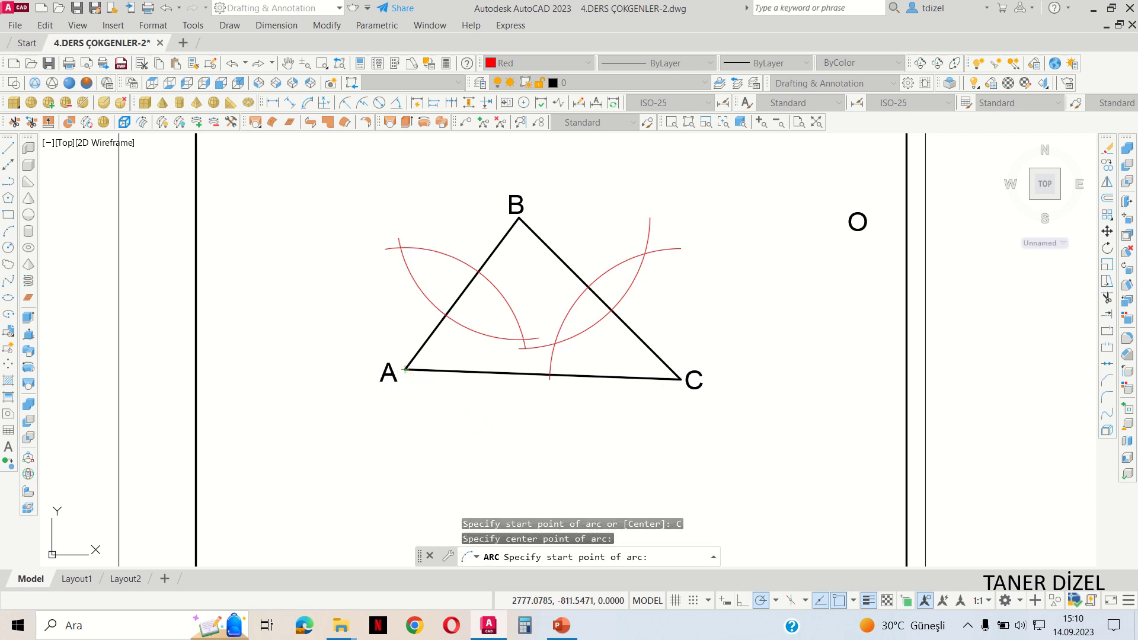
left_click(510, 495)
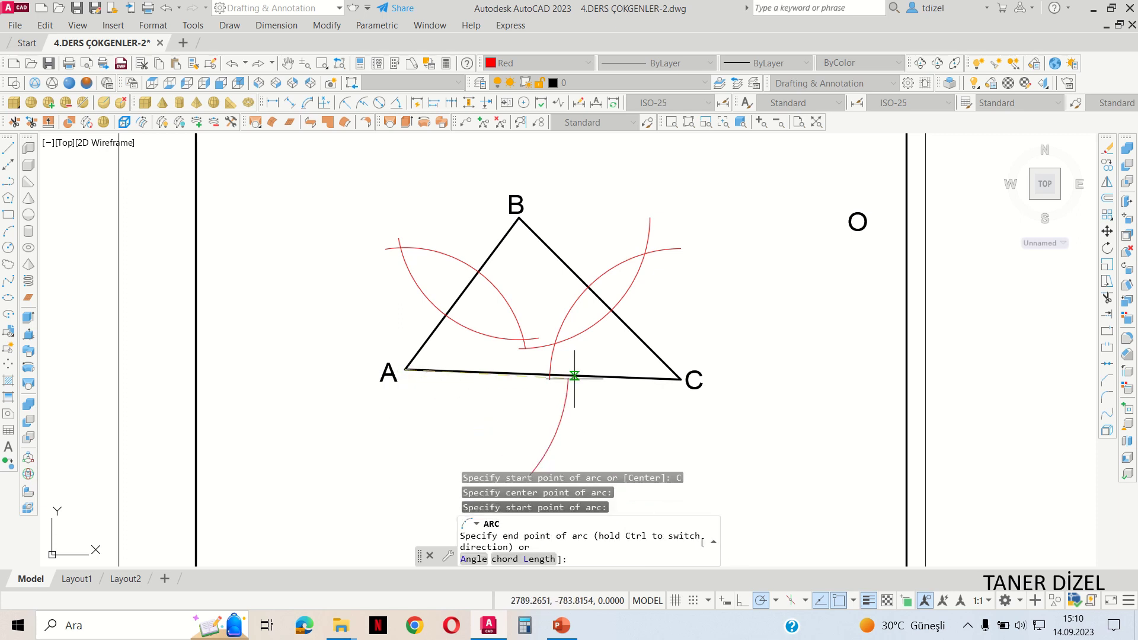
left_click(538, 275)
left_click(538, 275)
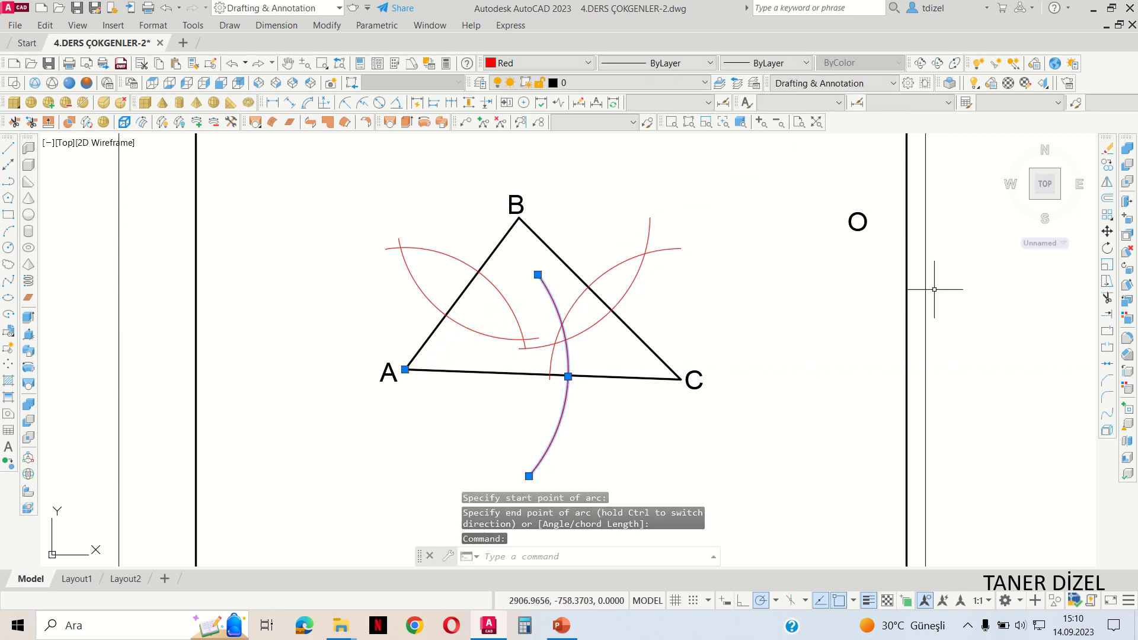
Copy the A arc from vertex A to vertex C
left_click(1107, 166)
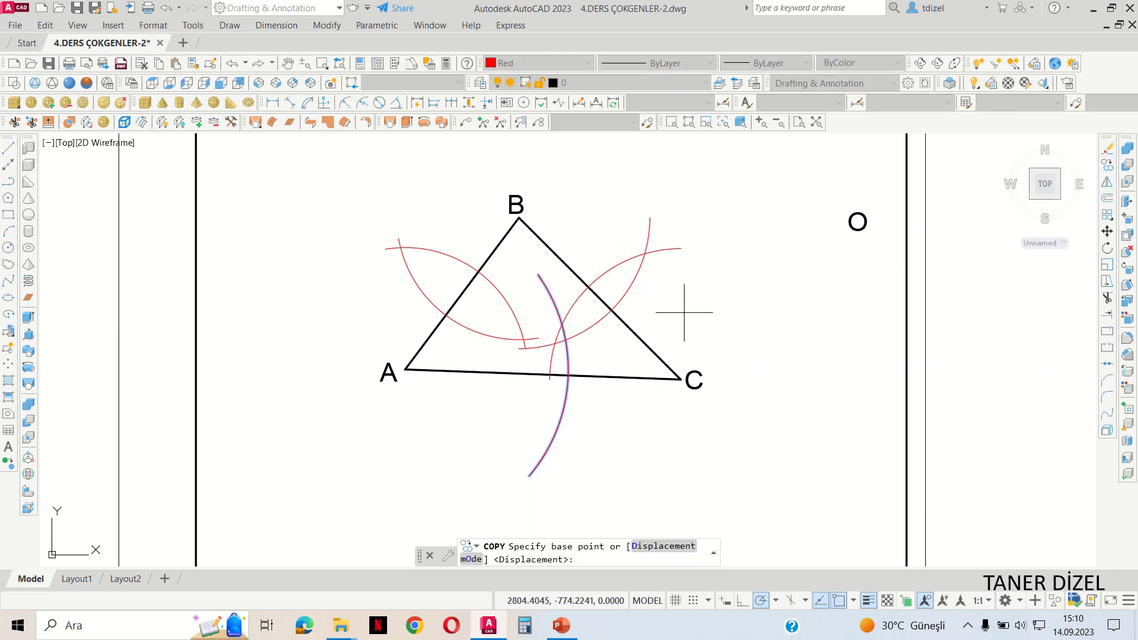
left_click(404, 369)
left_click(680, 378)
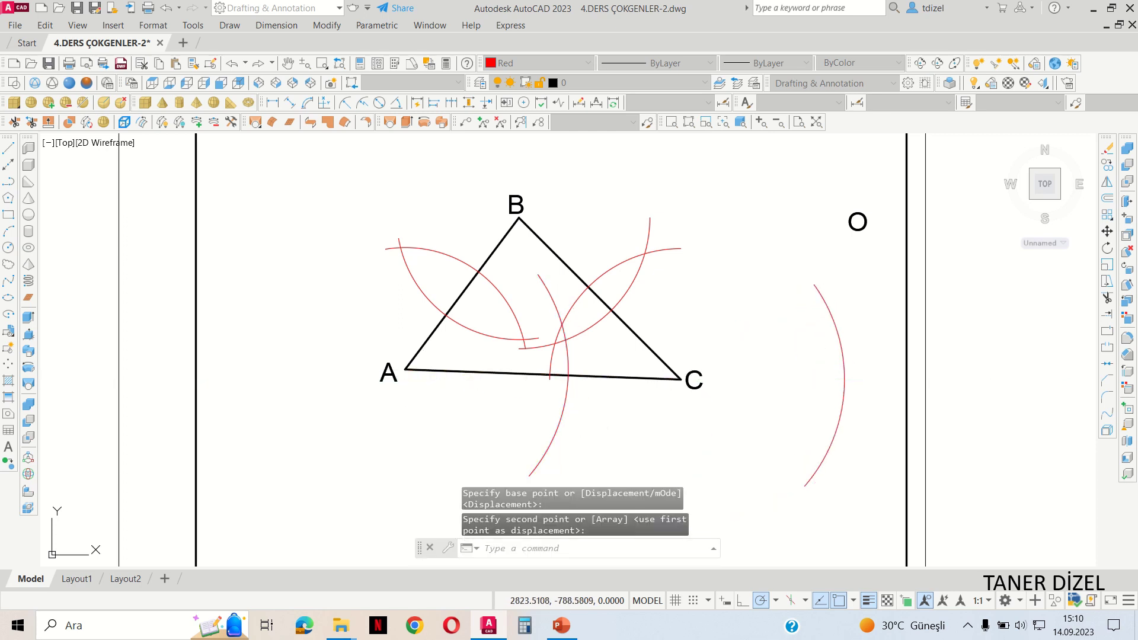
key("Return")
Rotate the arc copy 180° about vertex C so it sits below the triangle
left_click(841, 414)
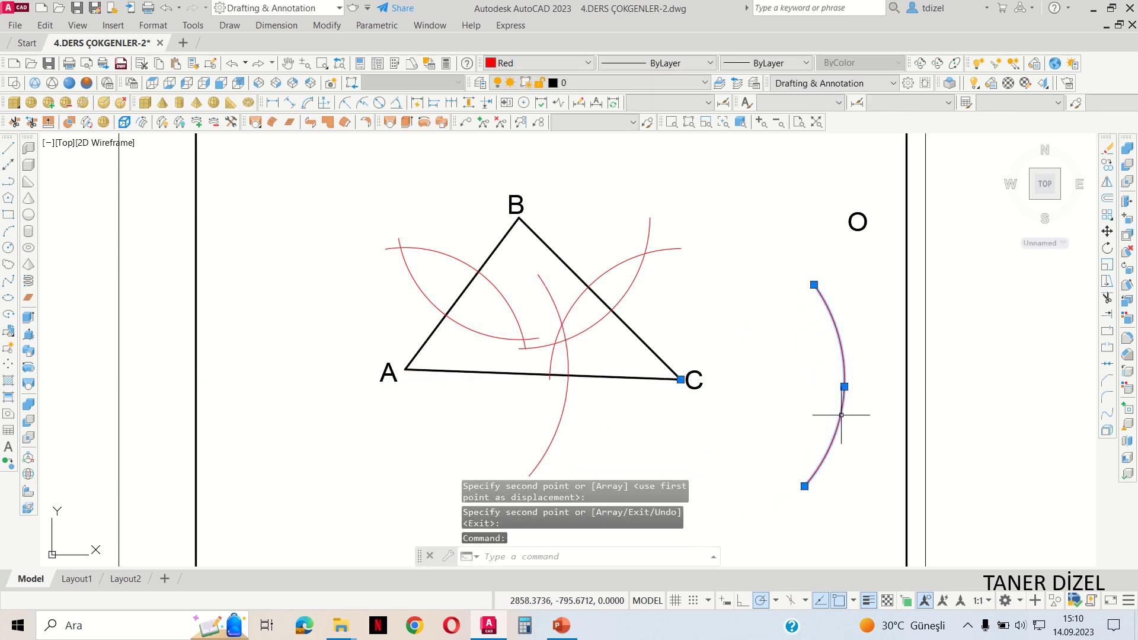
left_click(1107, 248)
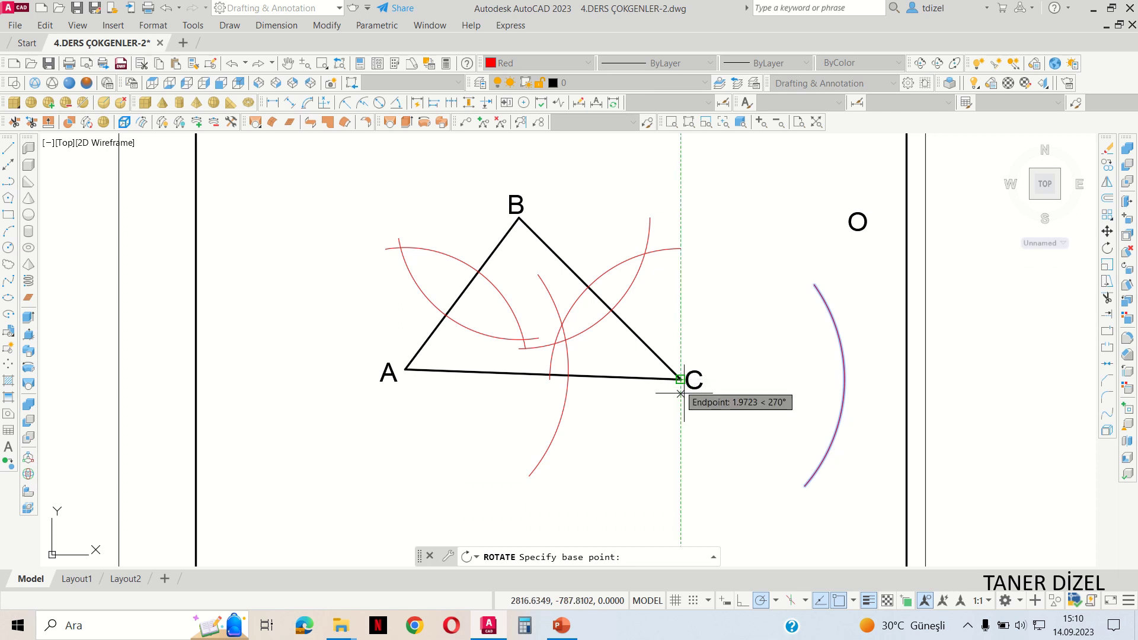
left_click(681, 379)
type("80")
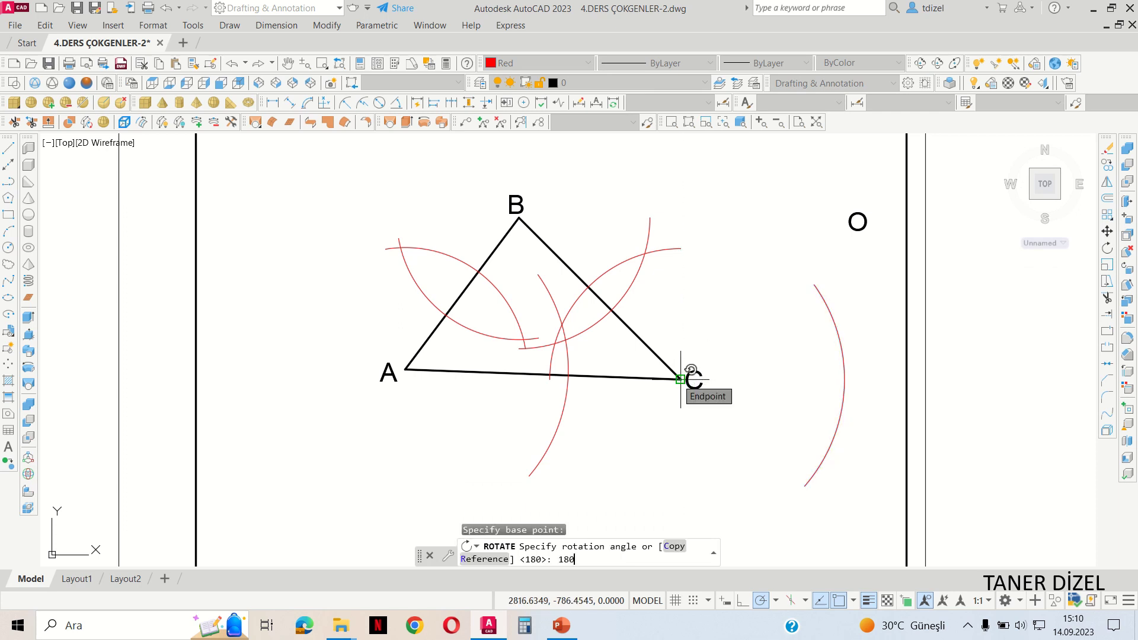
key("Return")
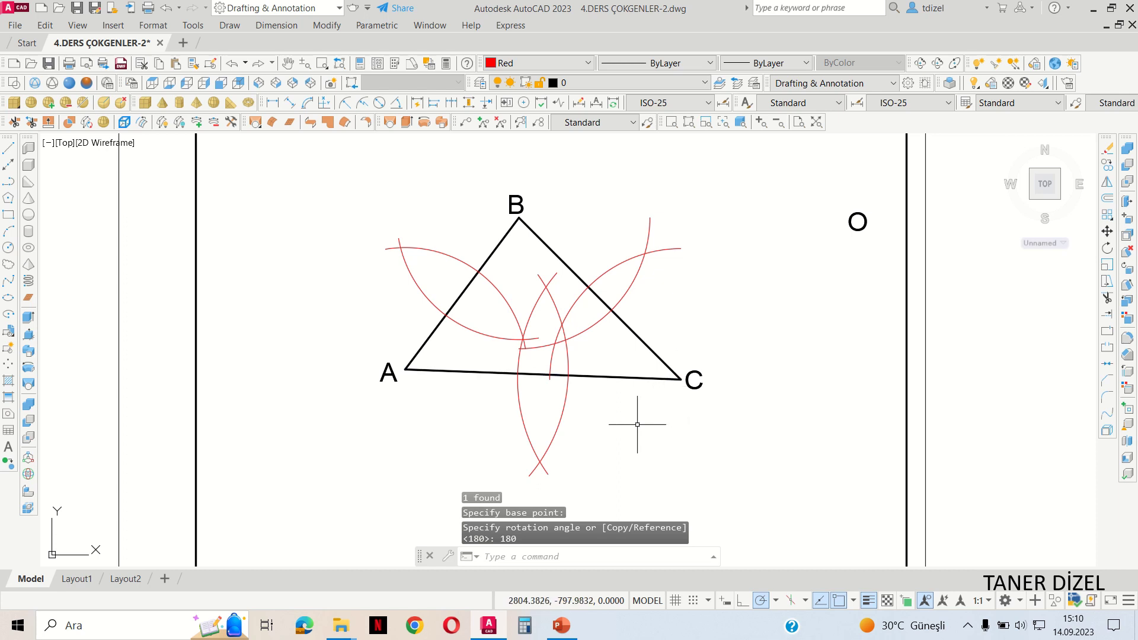
left_click(522, 63)
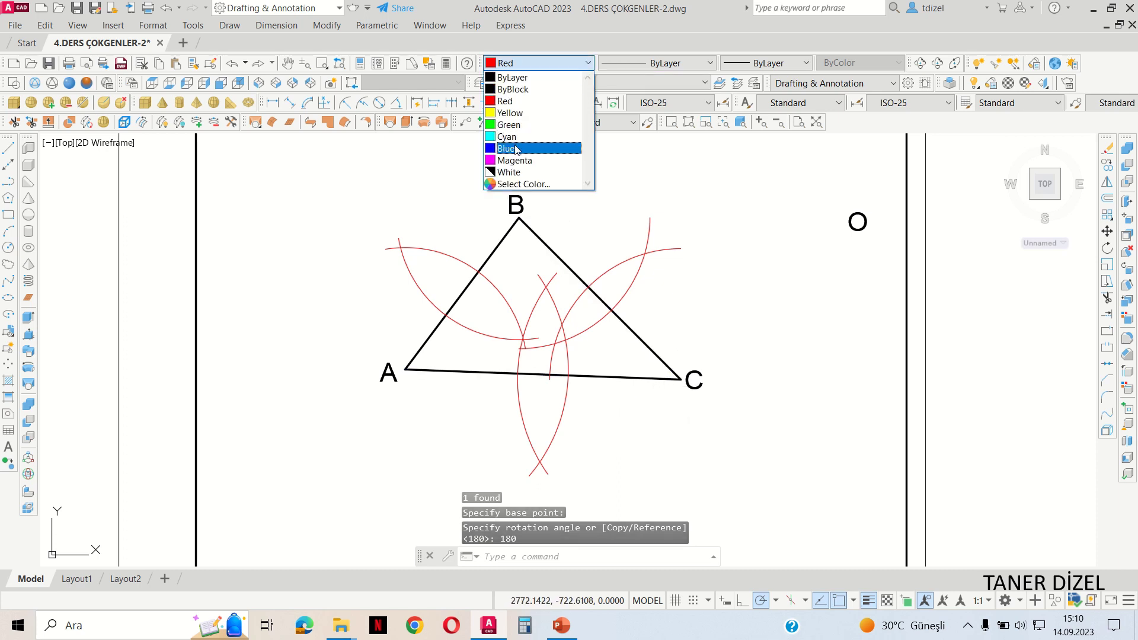
Make blue current and draw the first bisector from the upper-left to lower arc intersection
left_click(516, 149)
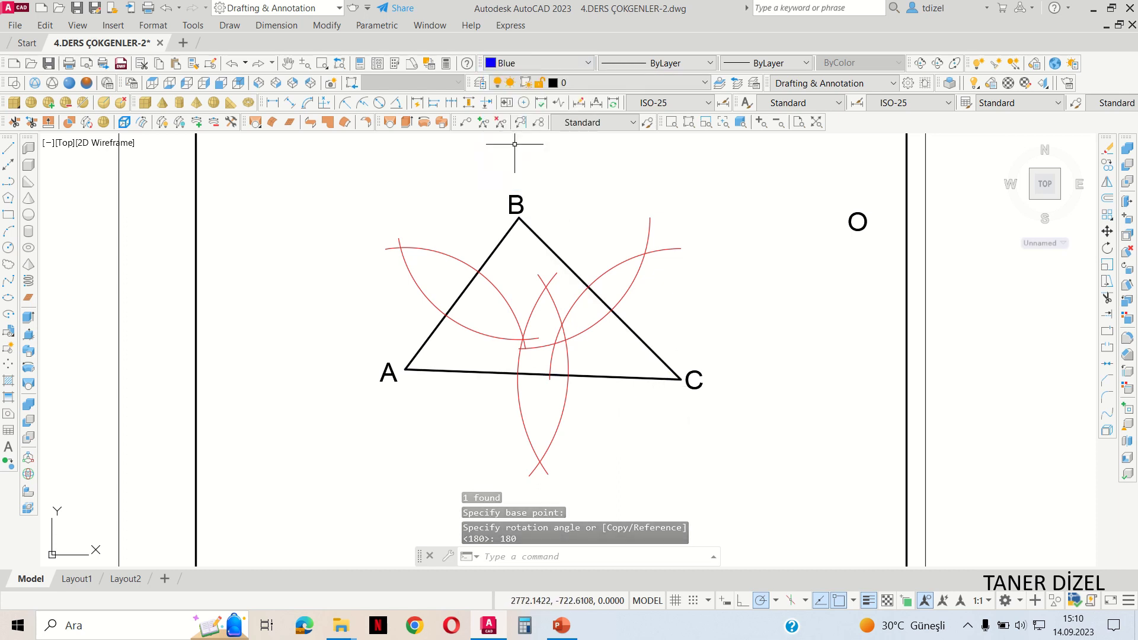
left_click(9, 149)
scroll(406, 244, "up", 4)
left_click(371, 259)
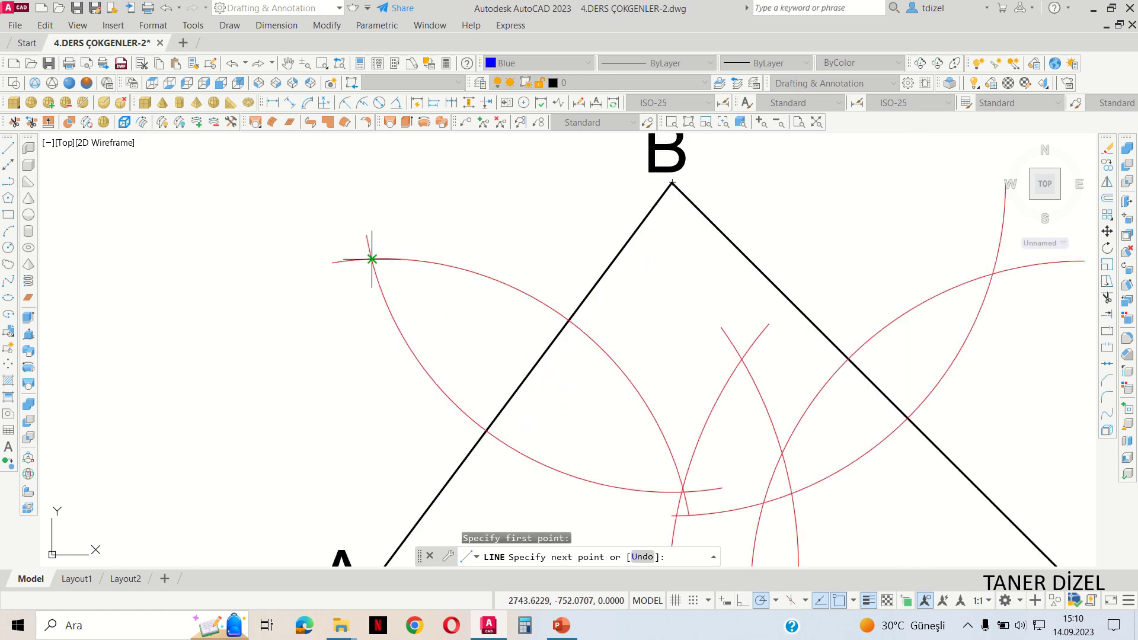
scroll(678, 495, "up", 3)
scroll(685, 498, "up", 2)
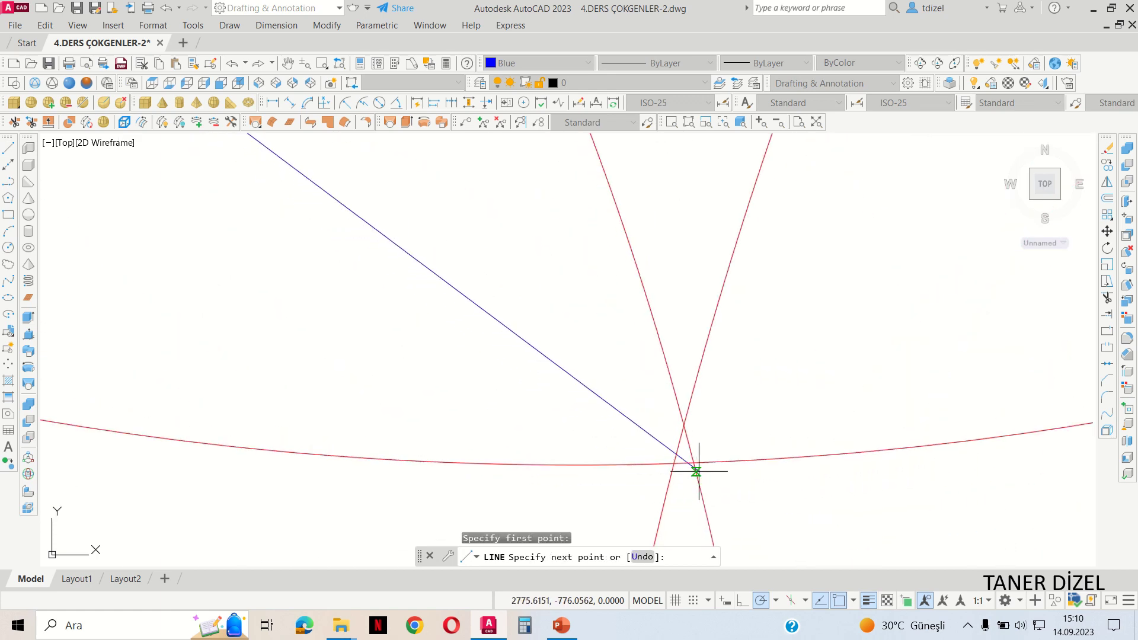
left_click(693, 459)
scroll(688, 424, "down", 2)
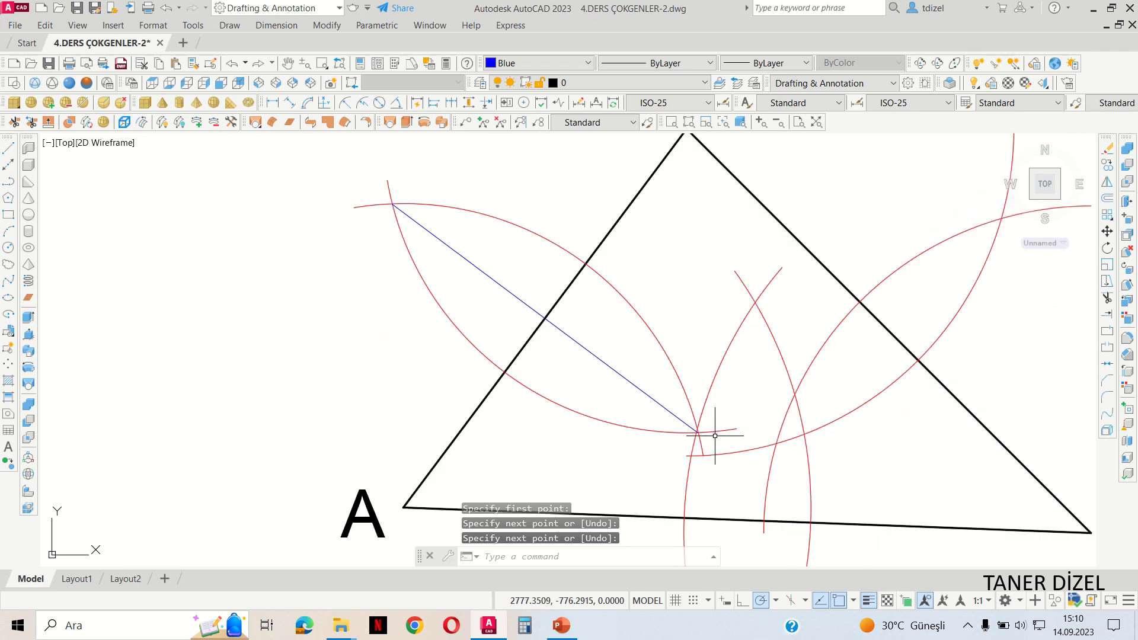
scroll(711, 432, "down", 2)
scroll(681, 440, "up", 2)
scroll(564, 427, "up", 2)
Draw the second bisector from the lower to the upper-right arc intersection
key("Return")
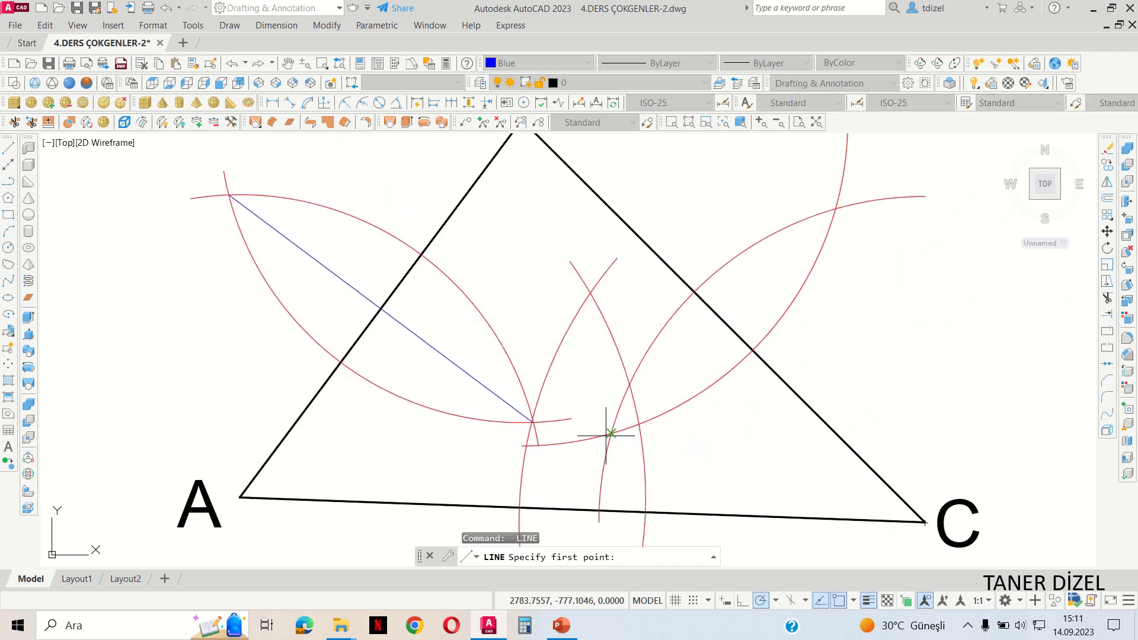
left_click(611, 434)
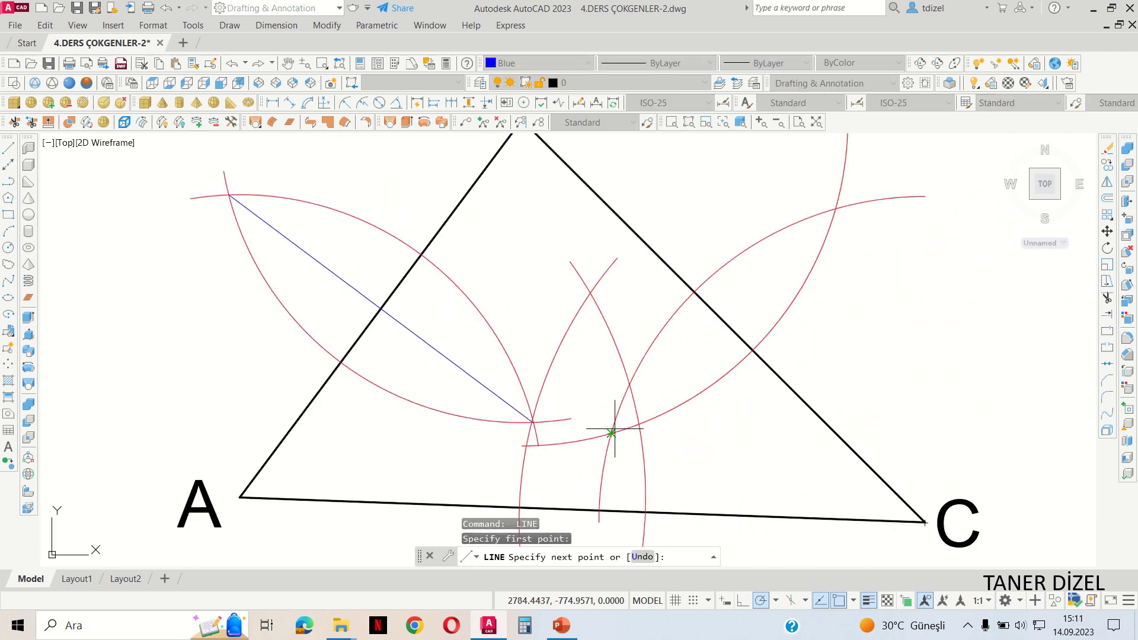
left_click(836, 209)
scroll(691, 453, "down", 2)
scroll(648, 325, "up", 1)
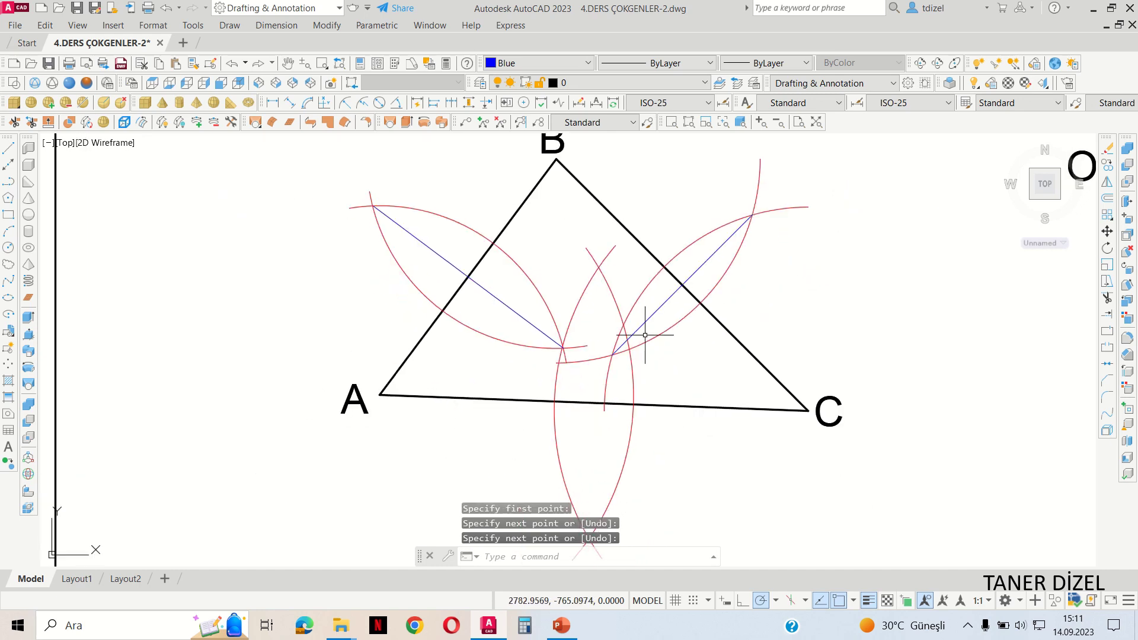
Draw the third bisector from the upper to the lower arc intersection
key("Return")
key("Return")
left_click(599, 267)
middle_click_drag(594, 522, 589, 450)
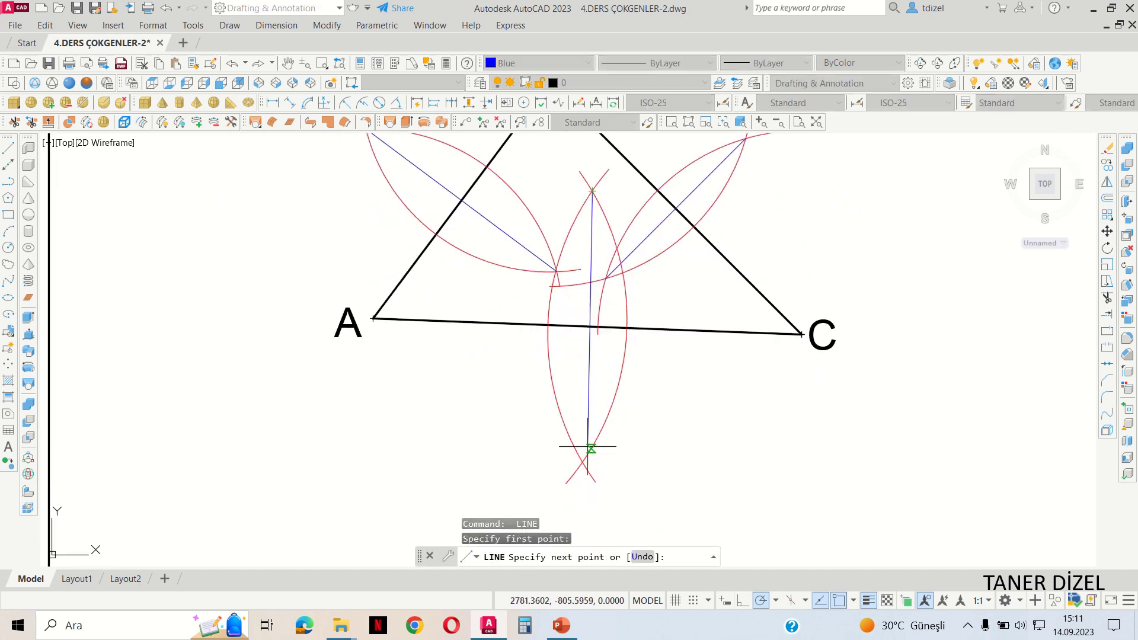
left_click(581, 461)
key("Return")
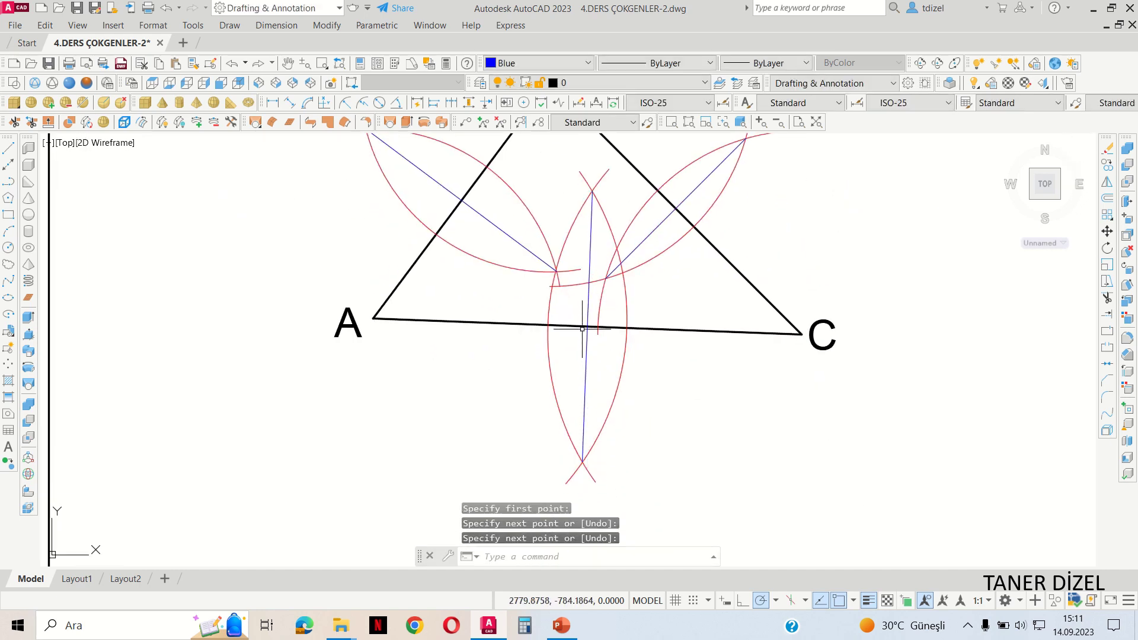
scroll(583, 329, "up", 3)
middle_click_drag(581, 308, 600, 464)
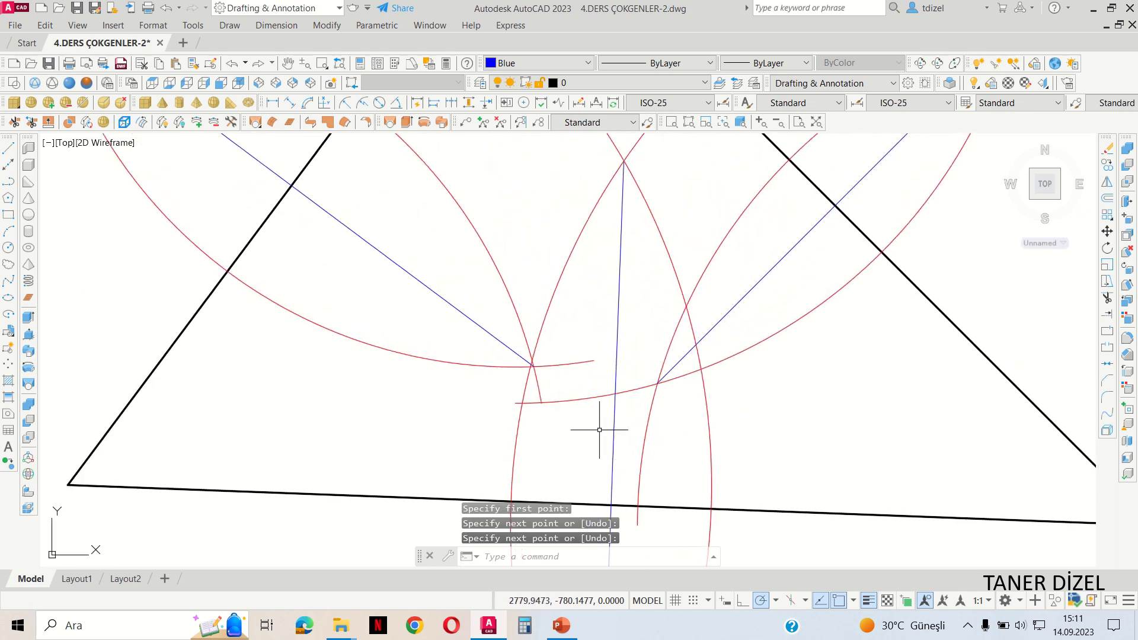
scroll(599, 430, "down", 2)
Extend the right and left blue bisectors so all three meet
left_click(1106, 314)
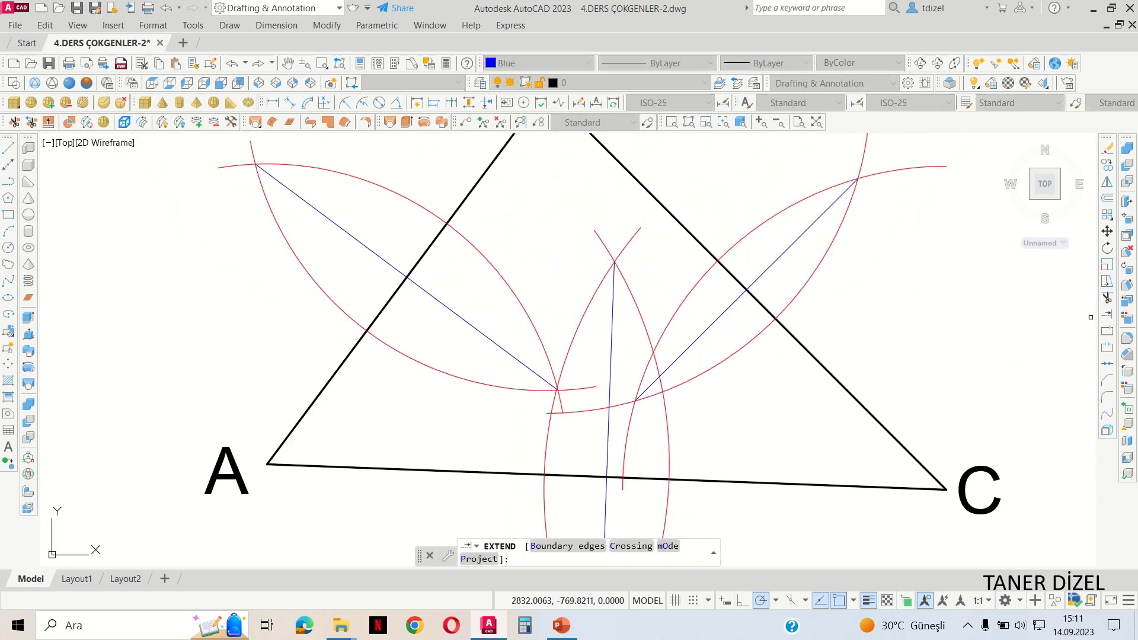
left_click(681, 355)
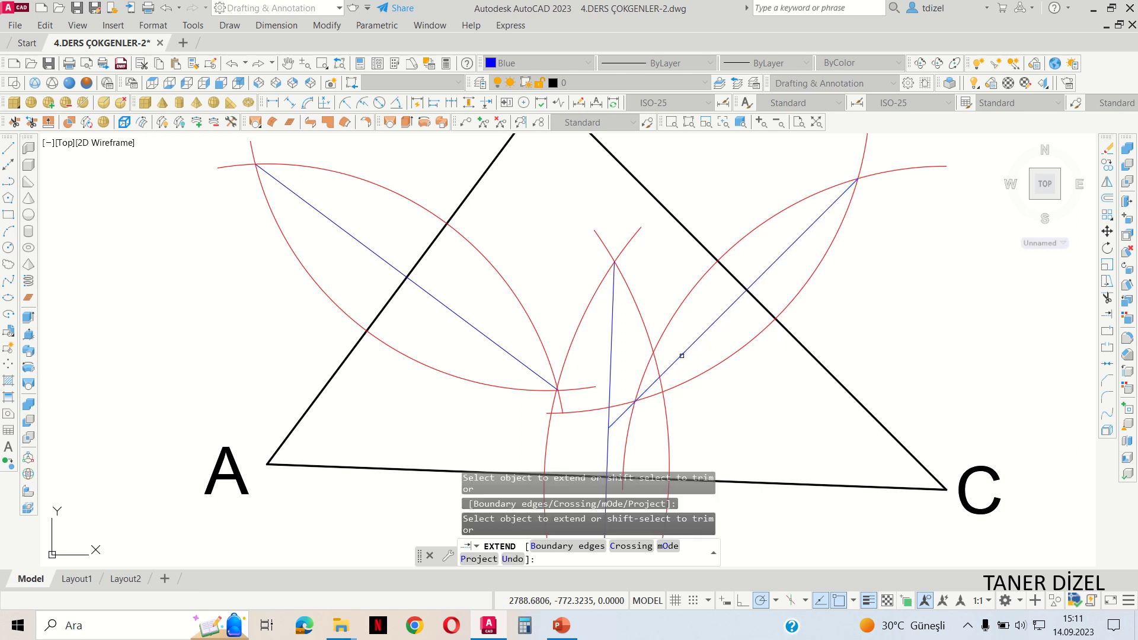
left_click(536, 373)
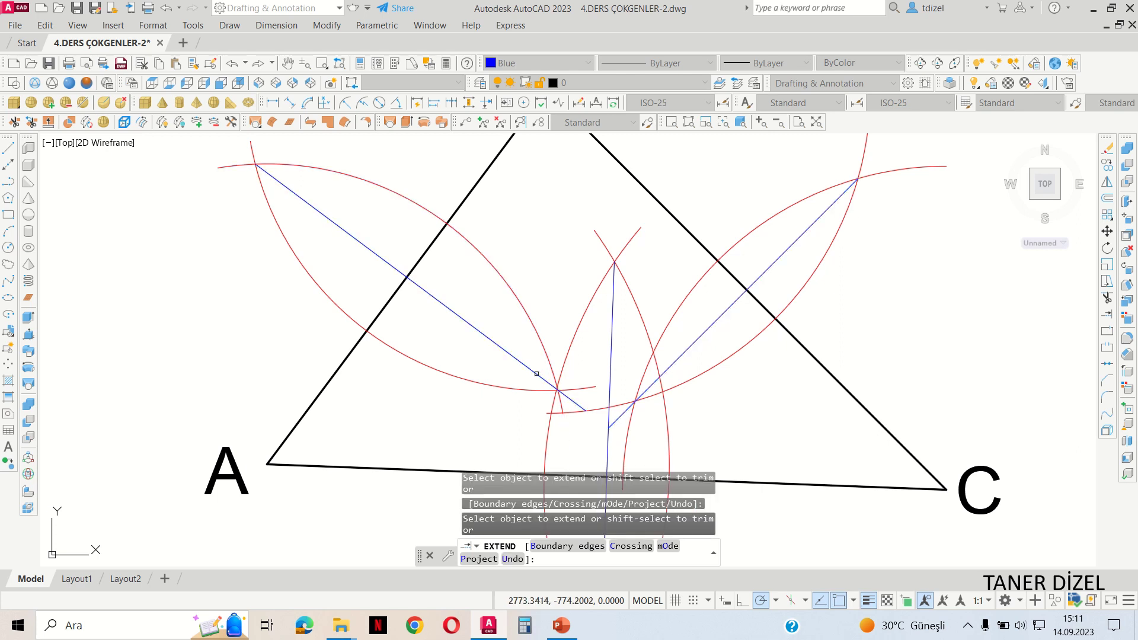
key("Return")
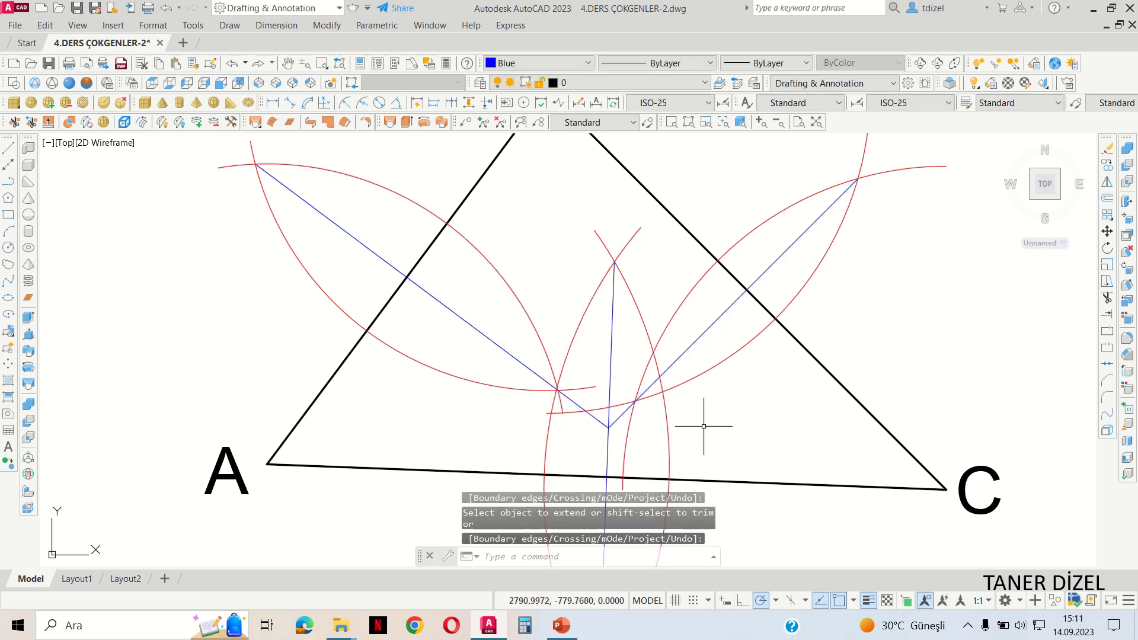
scroll(676, 392, "down", 2)
scroll(676, 392, "down", 2)
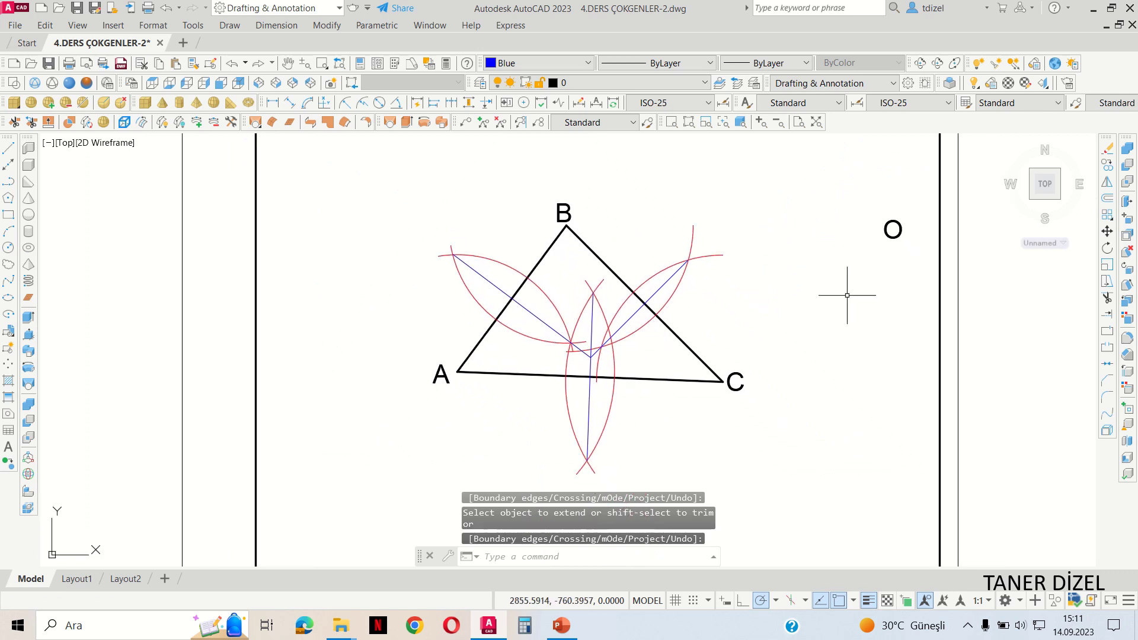
key("Escape")
Move the O label to the bisectors' meeting point
mouse_move(883, 216)
left_mouse_down()
mouse_move(907, 240)
mouse_move(652, 361)
left_mouse_up()
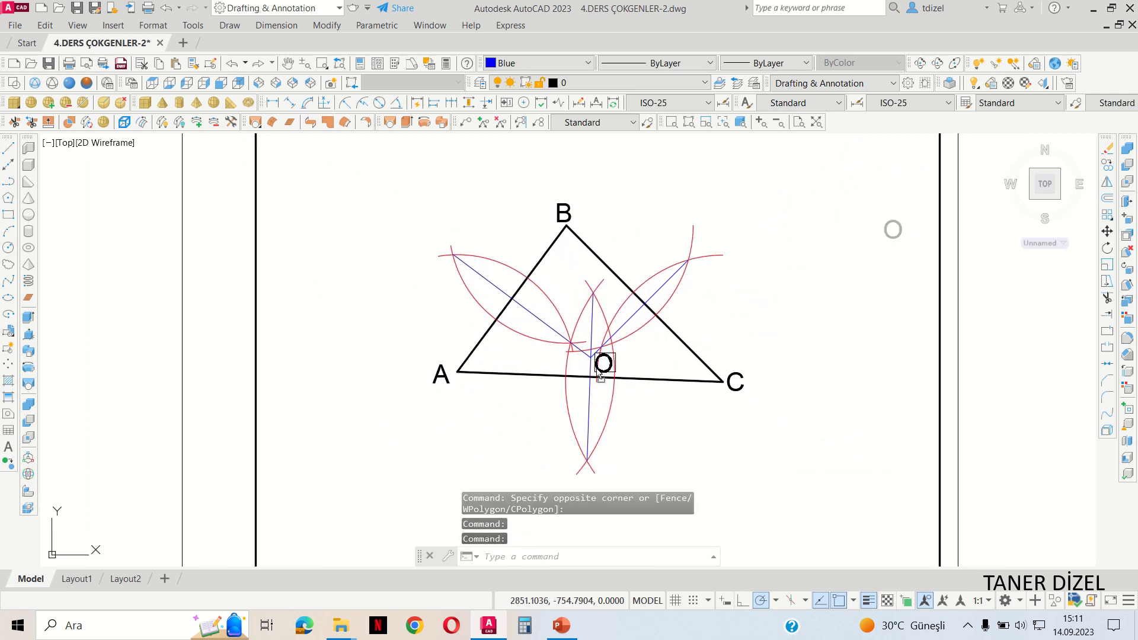
scroll(602, 375, "up", 4)
scroll(601, 375, "down", 2)
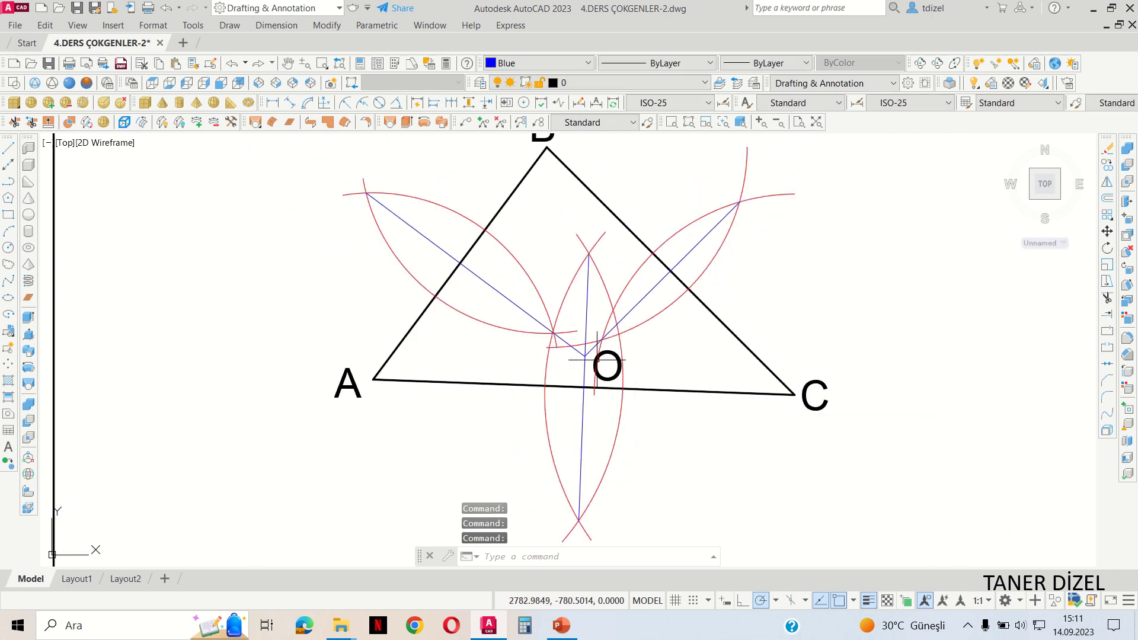
middle_click_drag(604, 333, 609, 378)
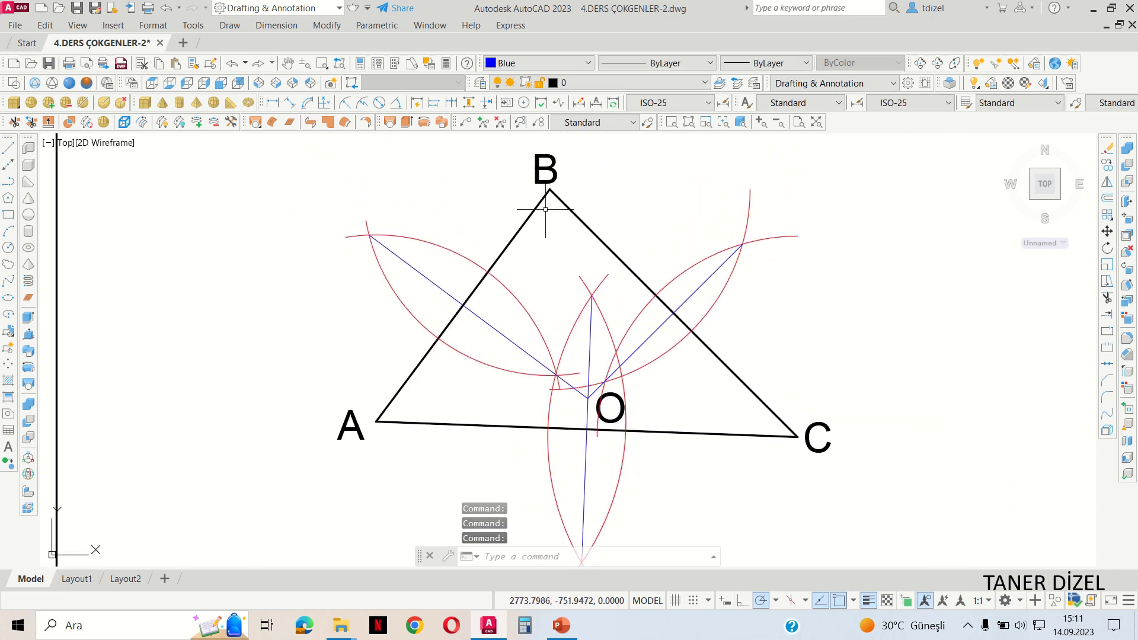
left_click(587, 63)
Set the drawing colour to ByLayer and lineweight to 0.30 mm
left_click(510, 76)
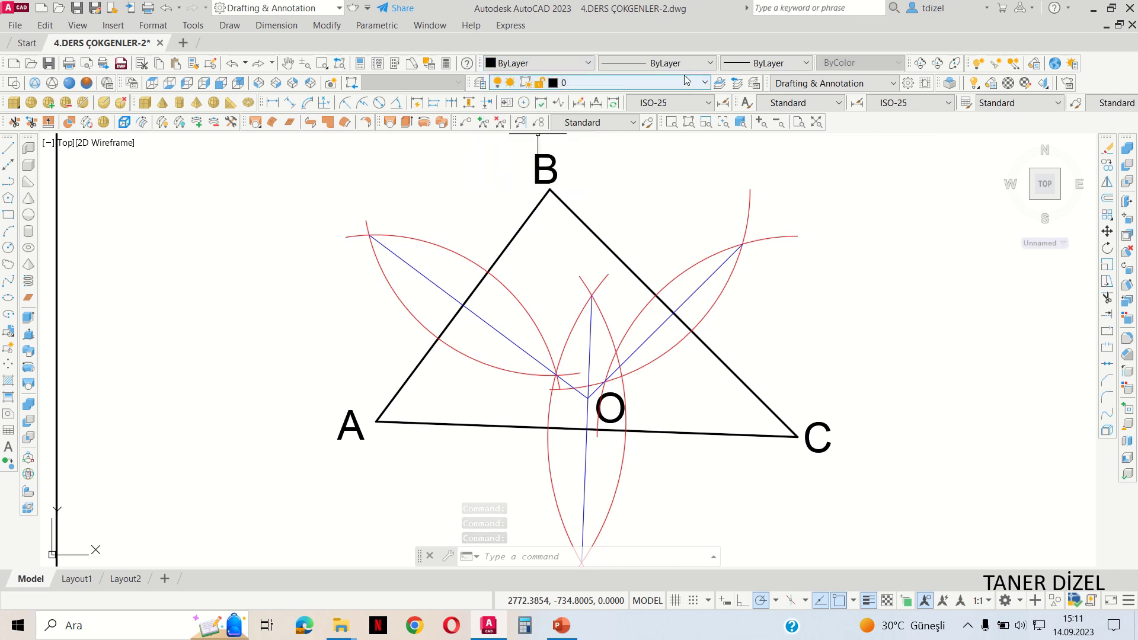
left_click(748, 63)
left_click(748, 80)
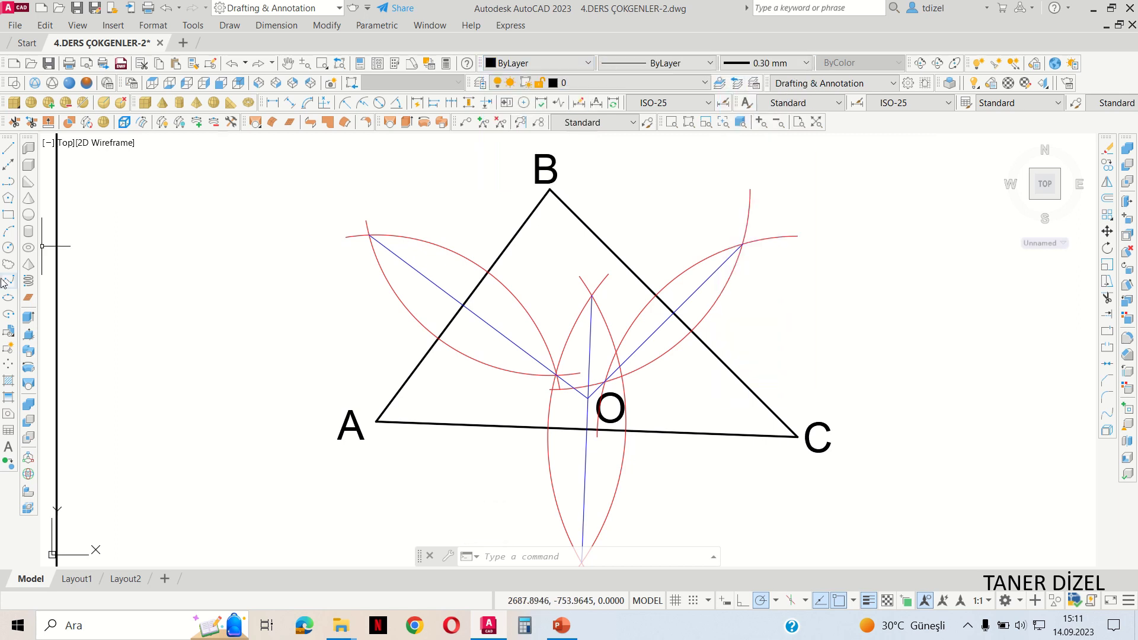
Draw a circle centred on O through vertex B, then view the whole sheet
left_click(8, 247)
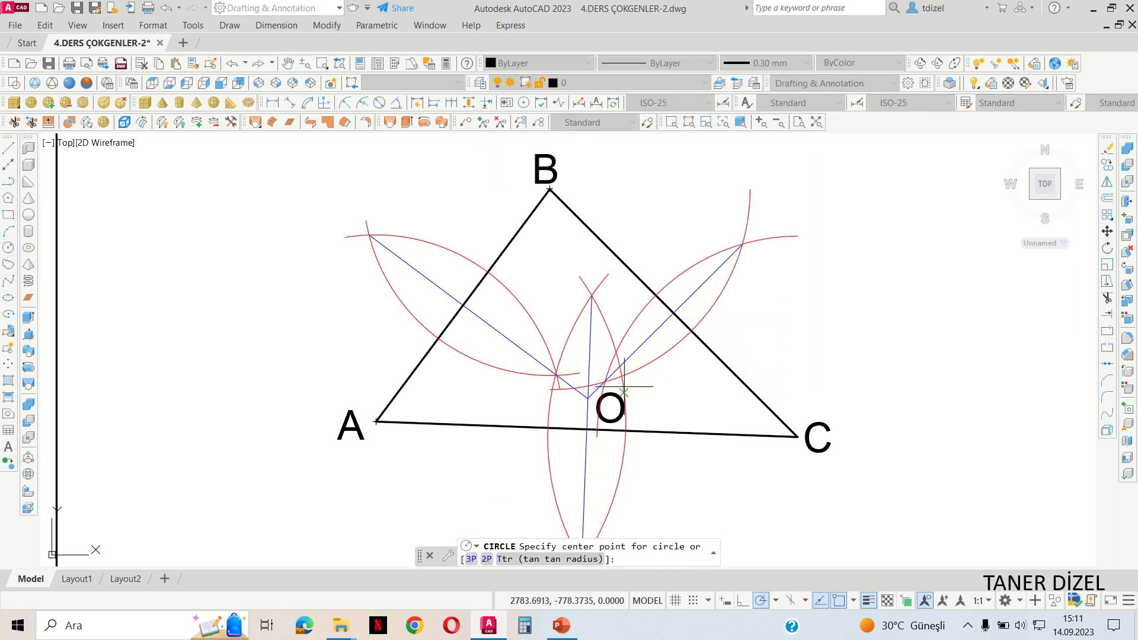
left_click(586, 398)
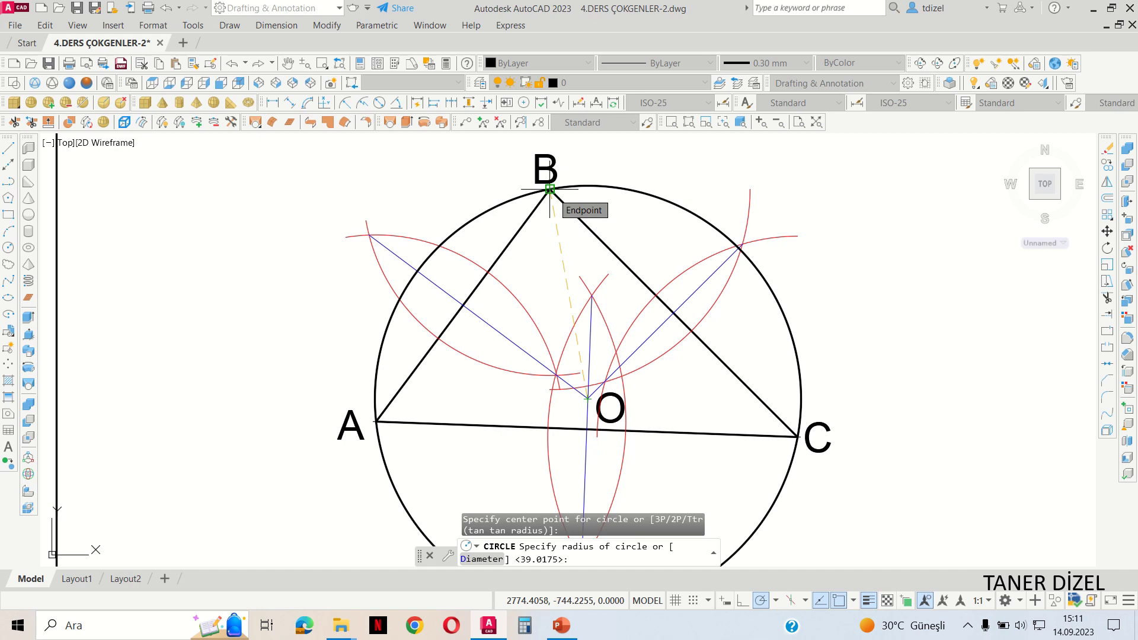
left_click(550, 189)
scroll(878, 272, "down", 3)
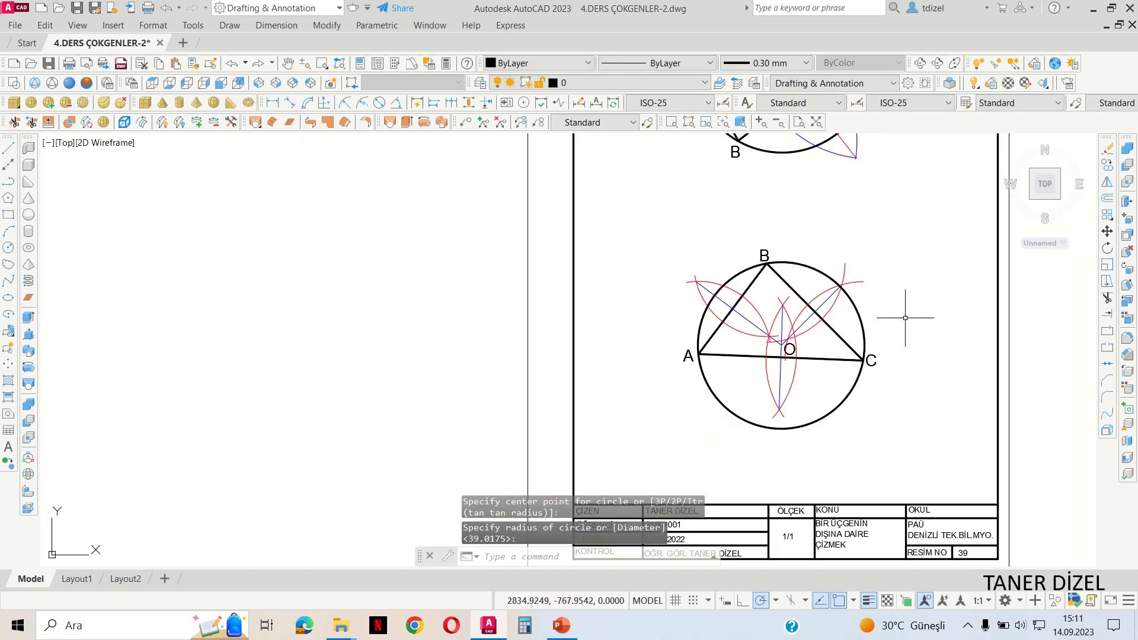
middle_click_drag(904, 315, 691, 360)
scroll(703, 330, "down", 2)
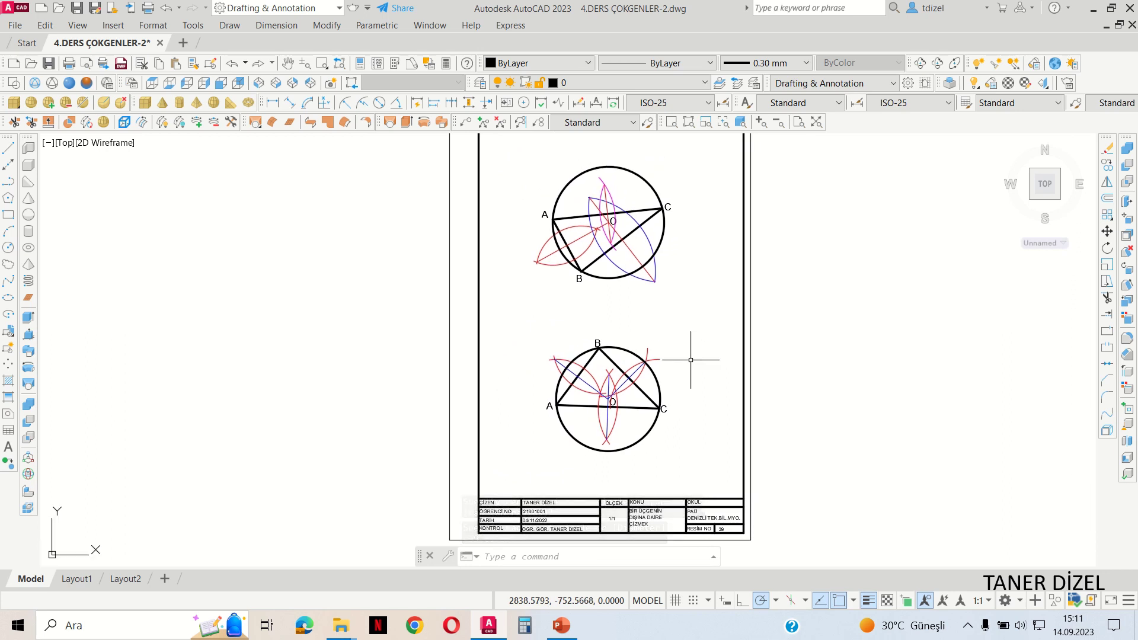